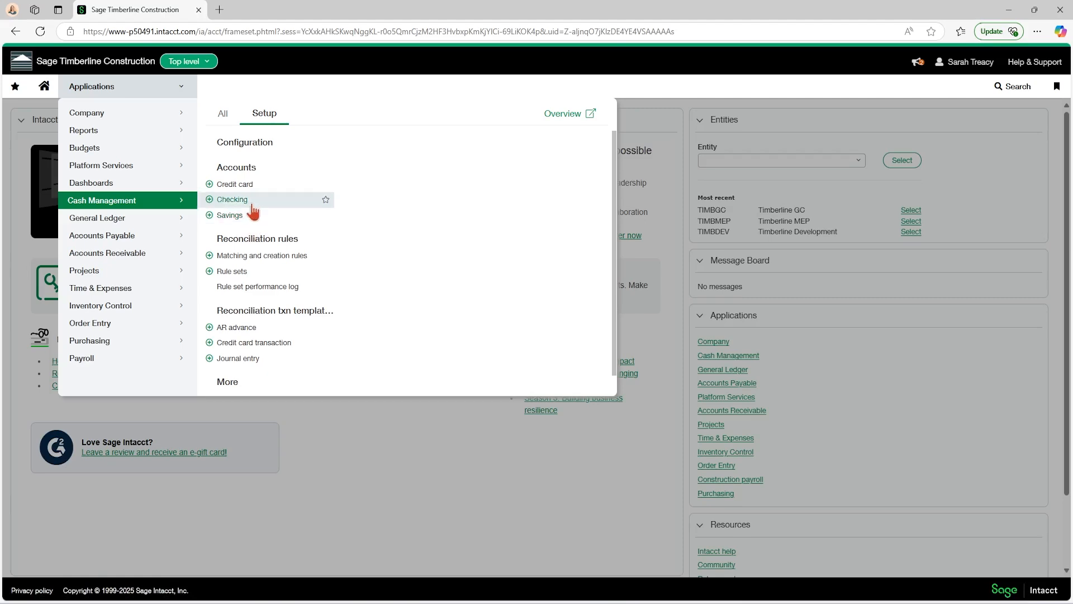
Open the checking accounts setup list and start a new checking account record at the top level
{"action": "left_click", "coordinate": [250, 200]}
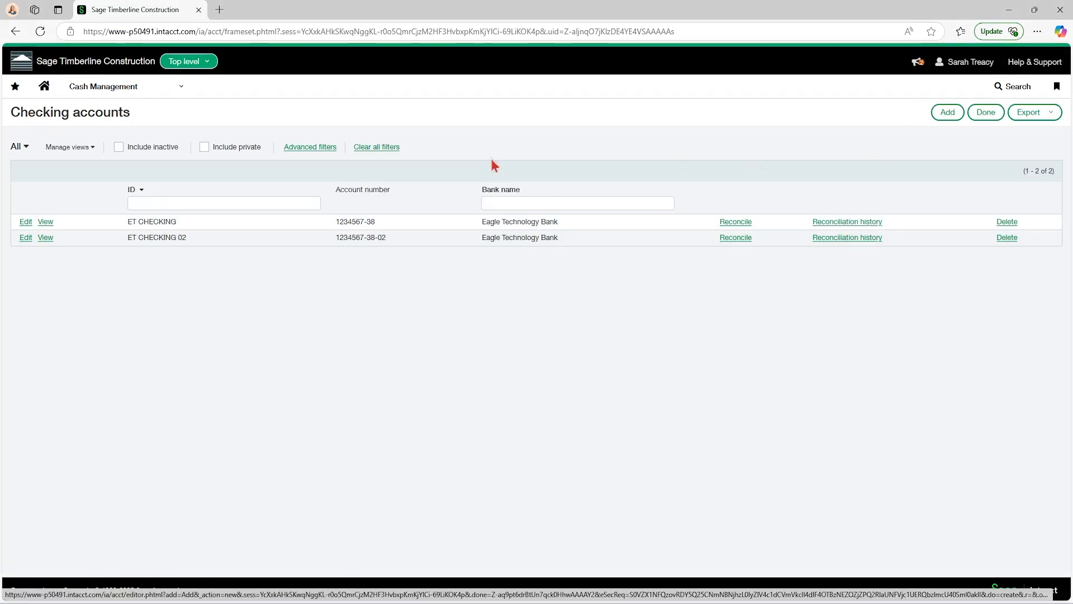
{"action": "left_click", "coordinate": [185, 66]}
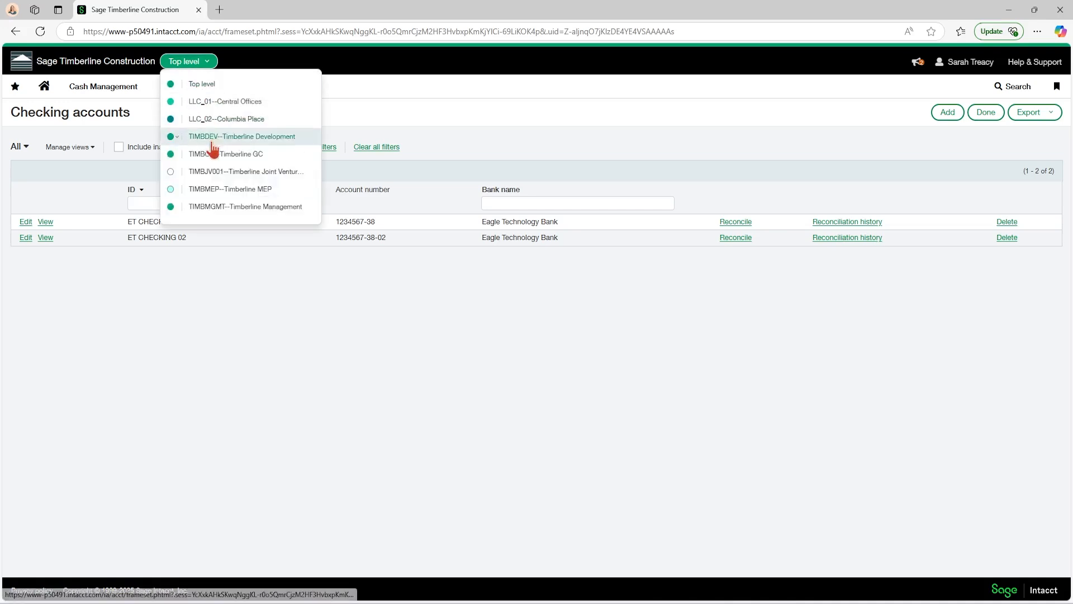
{"action": "left_click", "coordinate": [165, 361]}
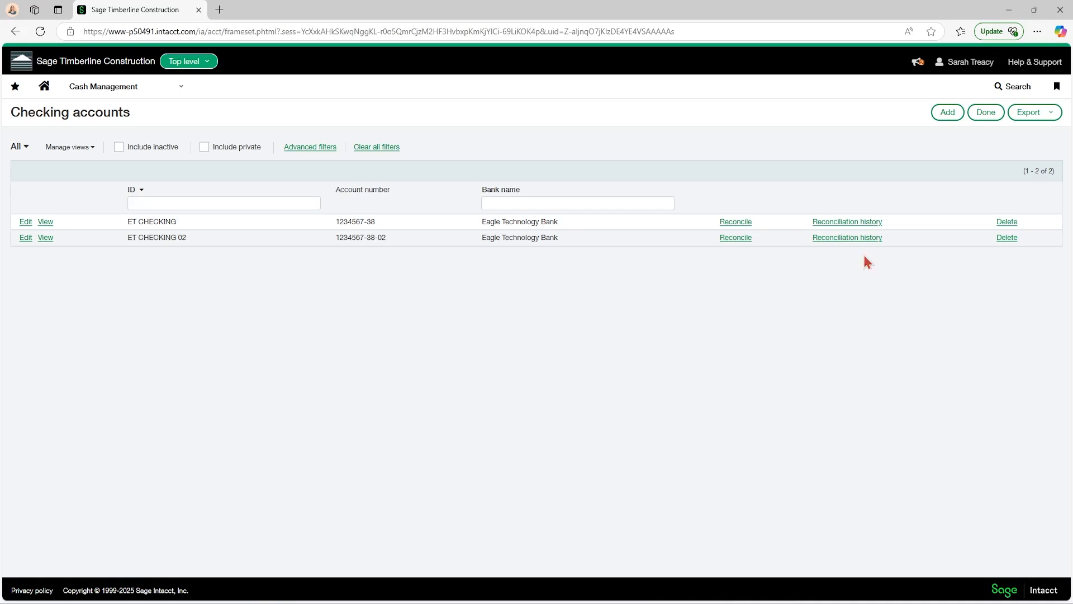
{"action": "left_click", "coordinate": [941, 118]}
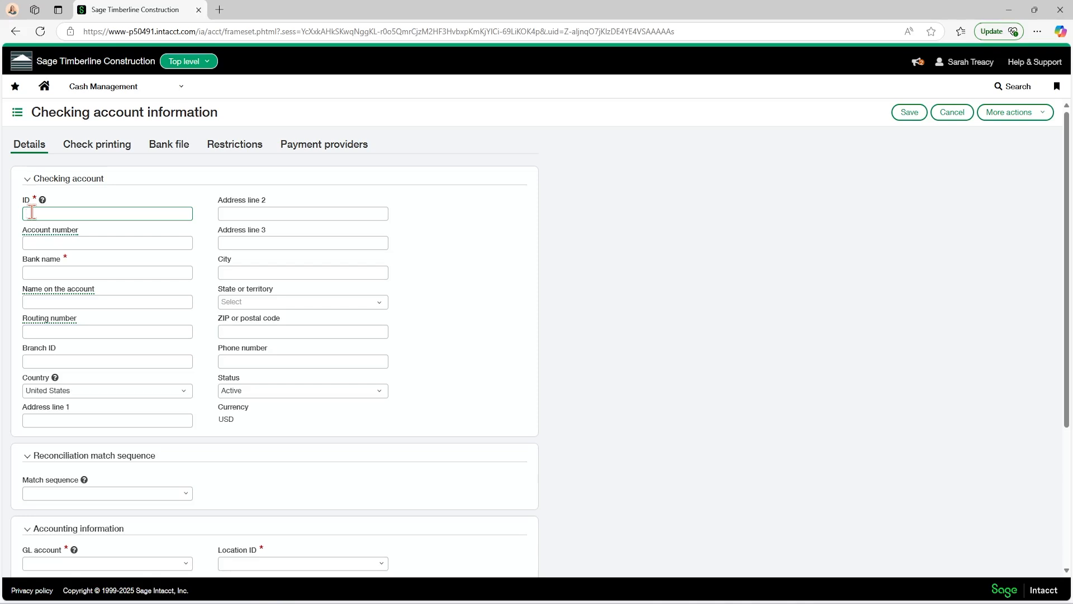
{"action": "left_click", "coordinate": [56, 244]}
Start a new document sequence for the reconciliation match sequence, choose the Alpha sequence type, and close the form without saving
{"action": "scroll", "coordinate": [227, 382], "scroll_direction": "down", "scroll_amount": 4}
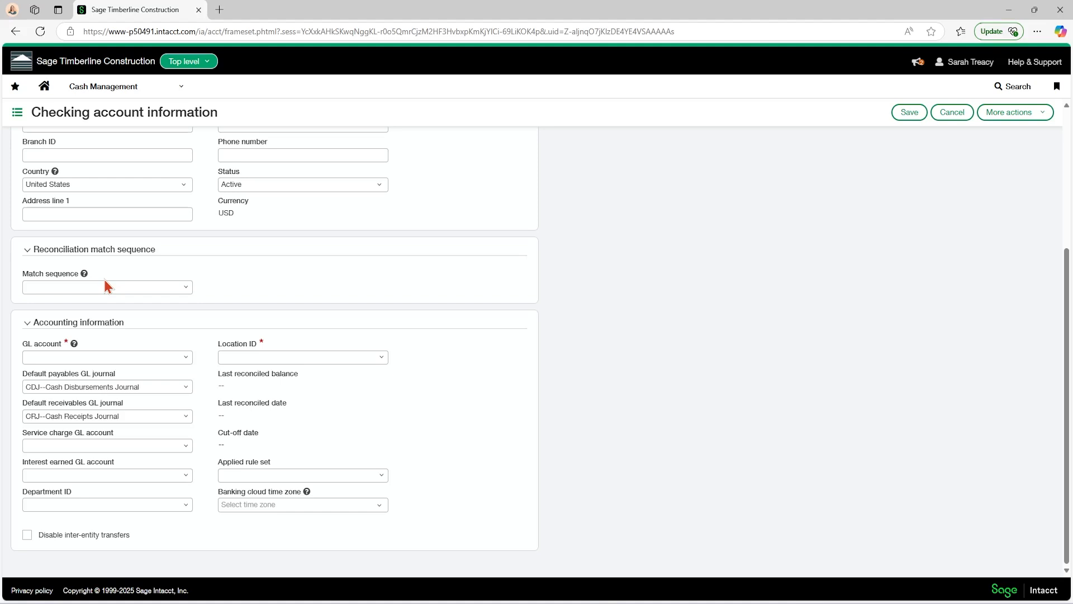
{"action": "left_click", "coordinate": [184, 292]}
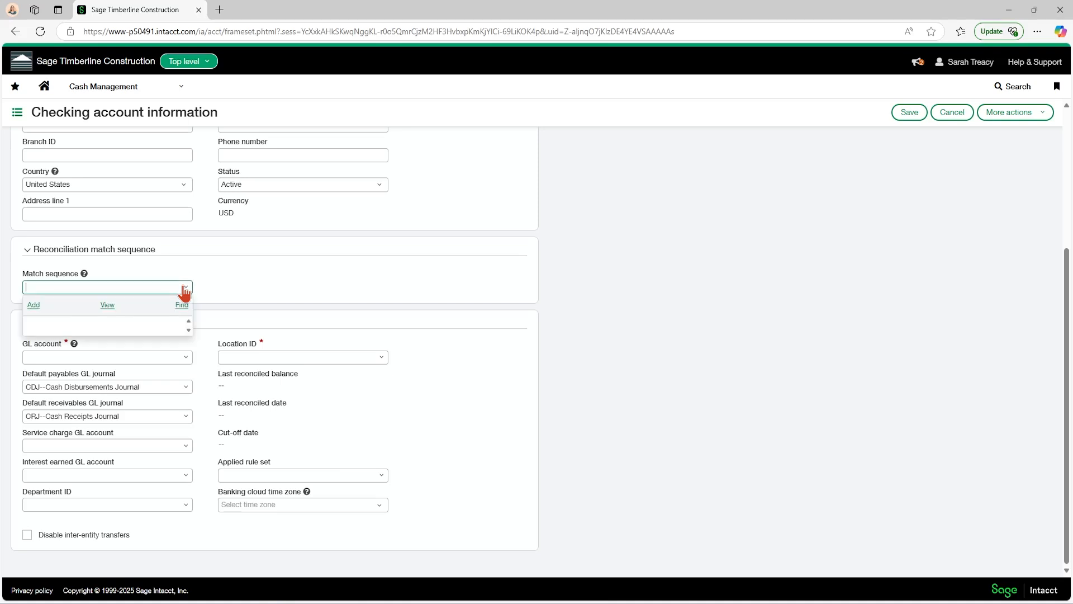
{"action": "left_click", "coordinate": [33, 306]}
{"action": "left_click", "coordinate": [214, 305]}
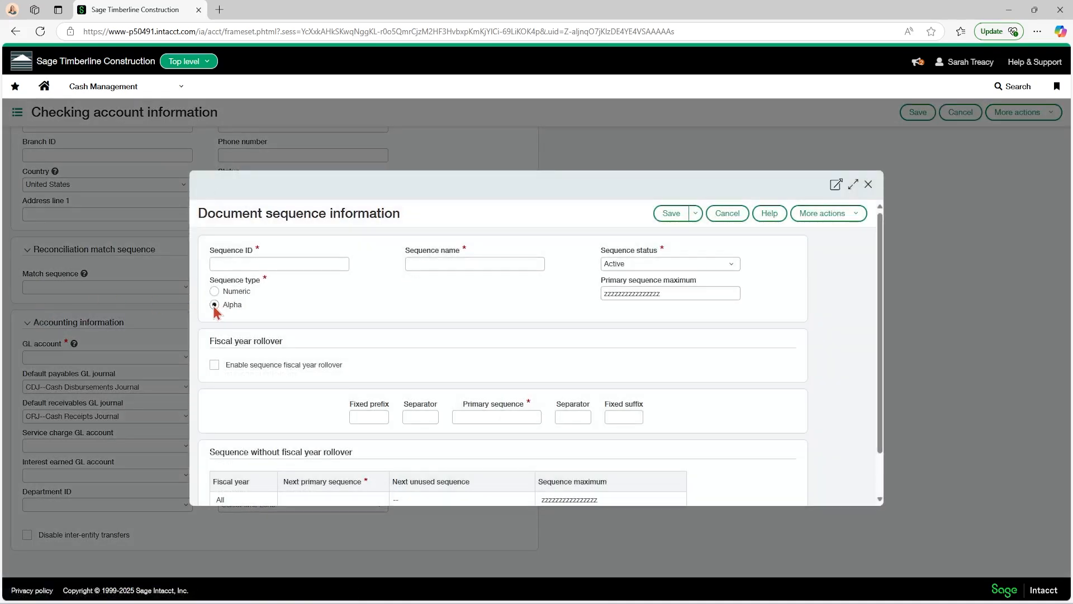
{"action": "left_click", "coordinate": [868, 184]}
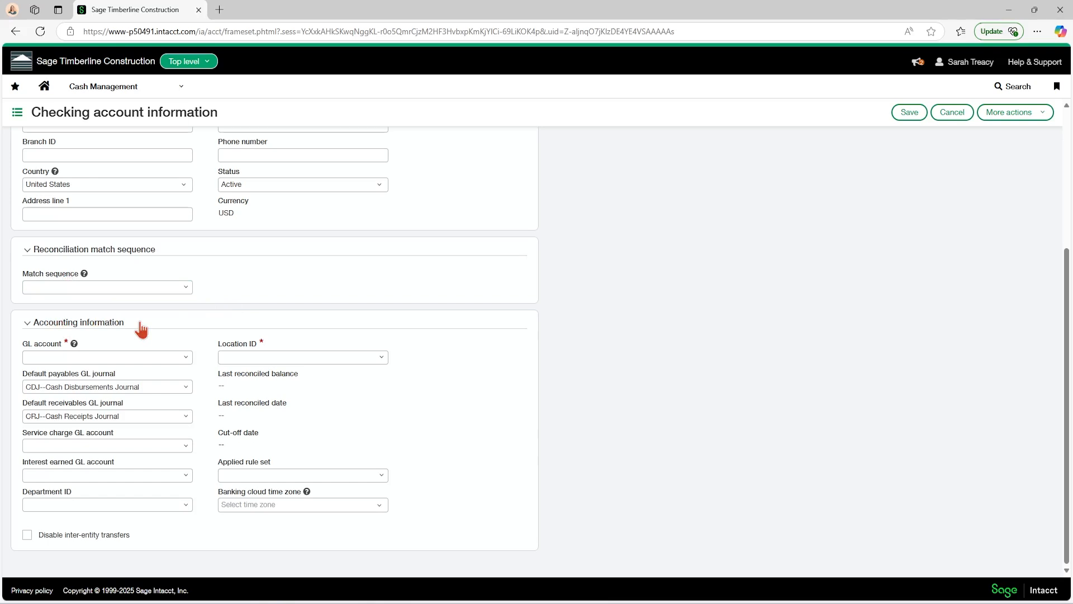
Open a form for adding a new general ledger account for the checking account's GL account
{"action": "left_click", "coordinate": [31, 357]}
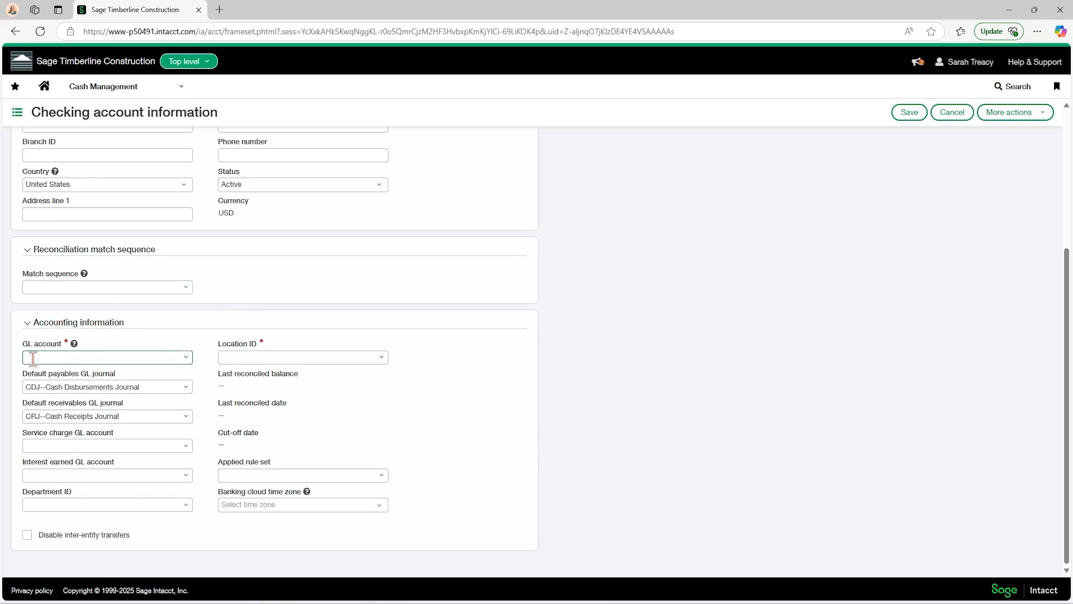
{"action": "left_click", "coordinate": [240, 359]}
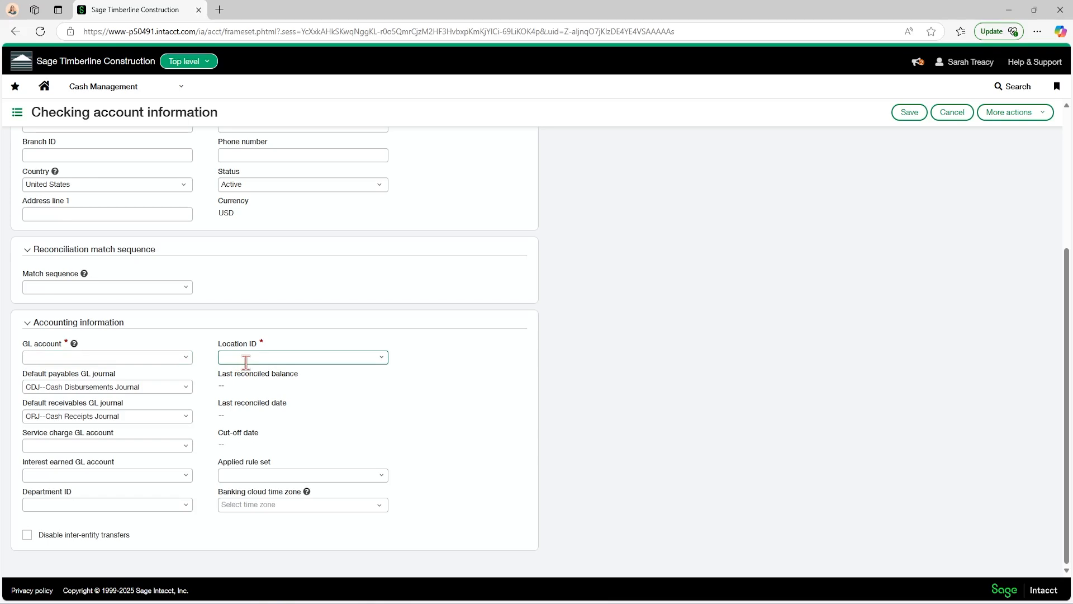
{"action": "left_click", "coordinate": [162, 358]}
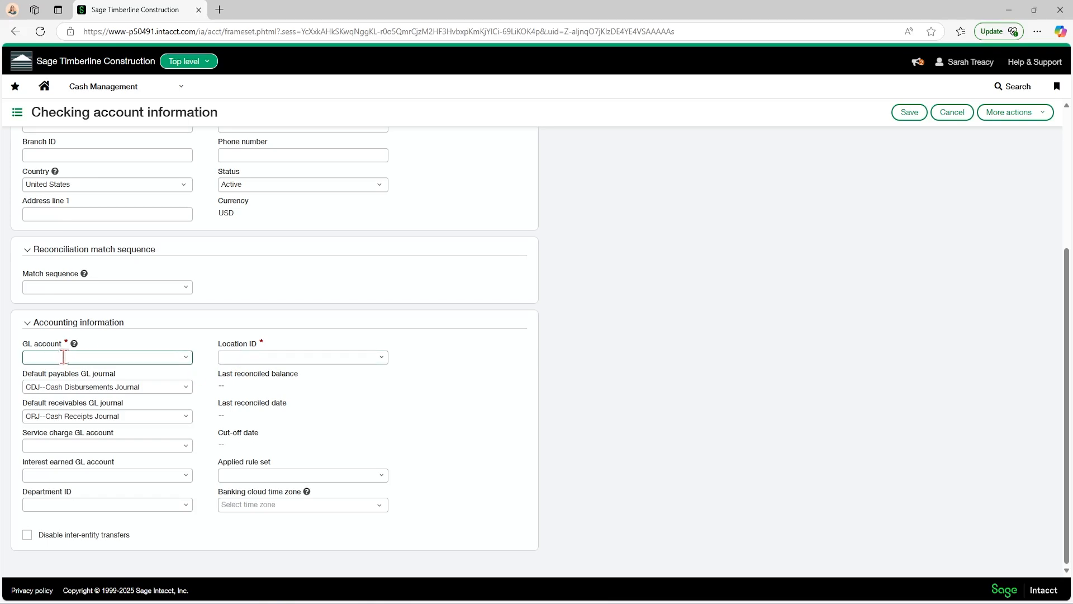
{"action": "left_click", "coordinate": [184, 360]}
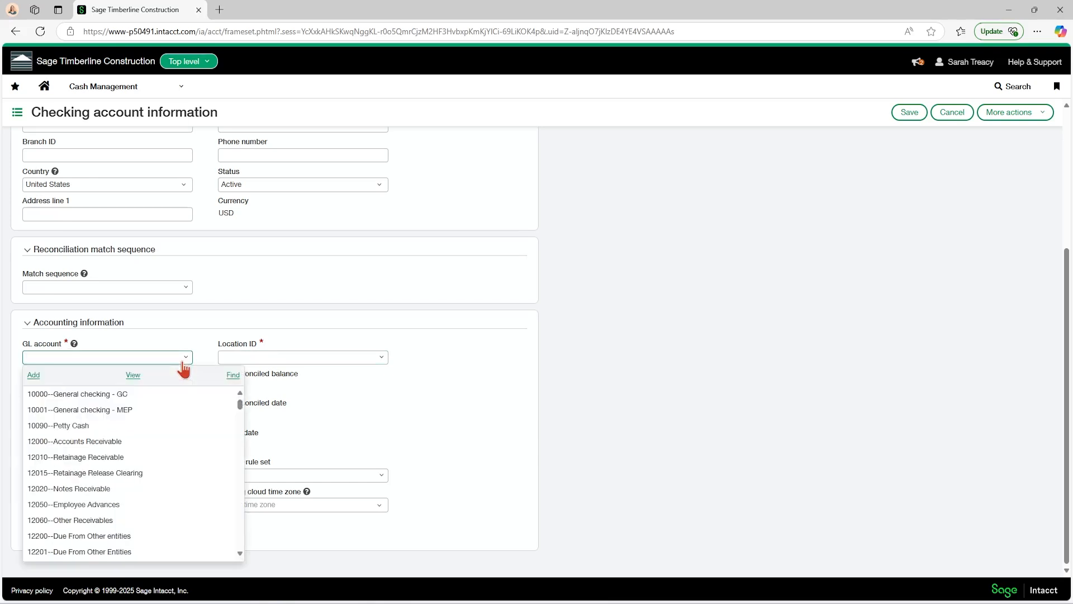
{"action": "left_click", "coordinate": [33, 375]}
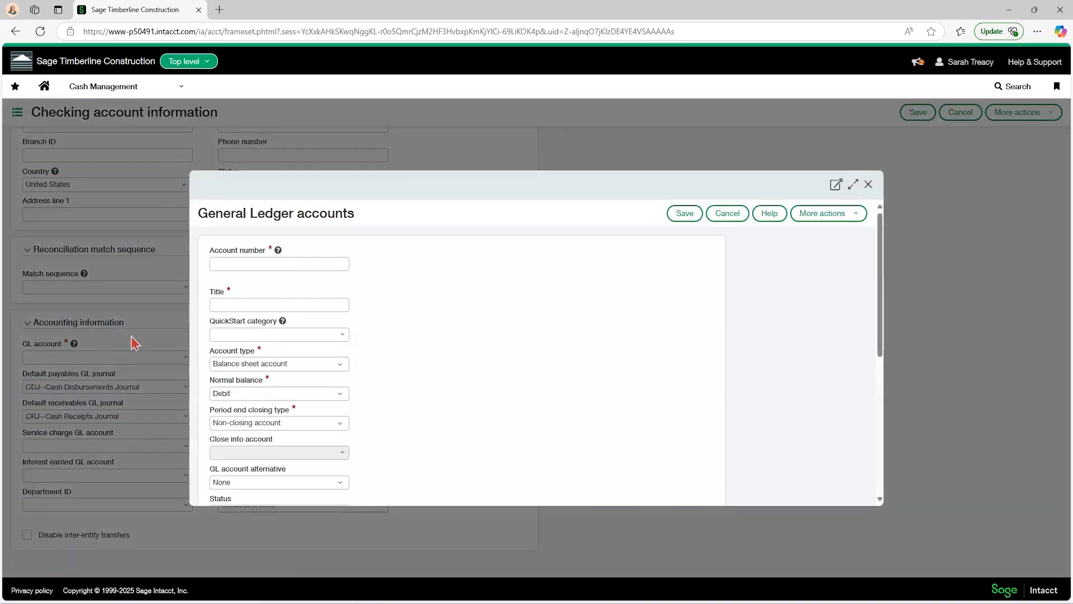
Enter the general ledger account number, the title Test Ckg and the QuickStart category Cash and Cash Equivalents
{"action": "left_click", "coordinate": [244, 265]}
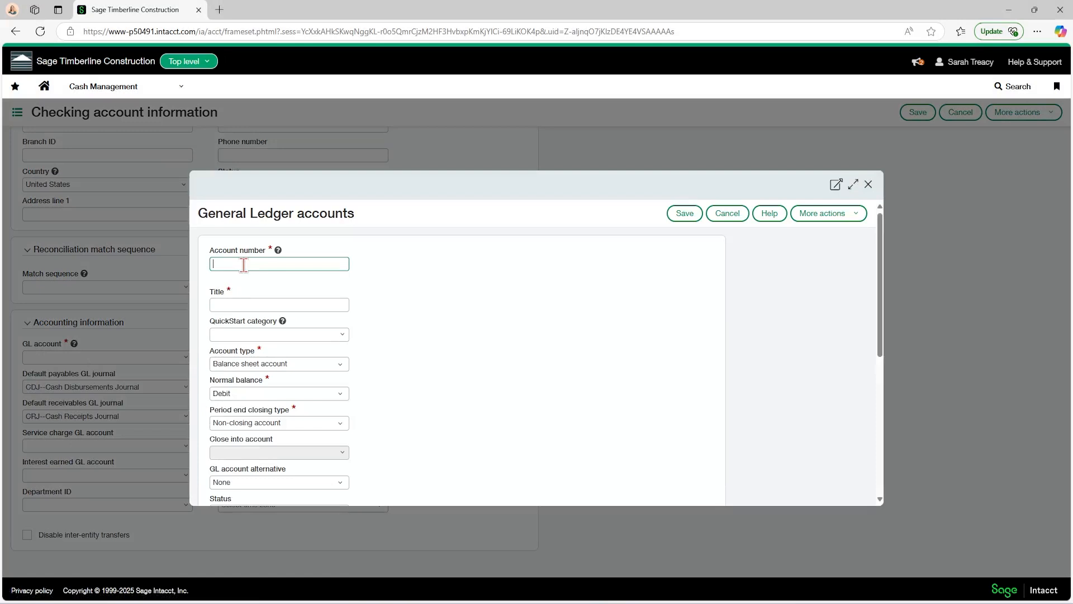
{"action": "type", "text": "10010"}
{"action": "left_click", "coordinate": [240, 300]}
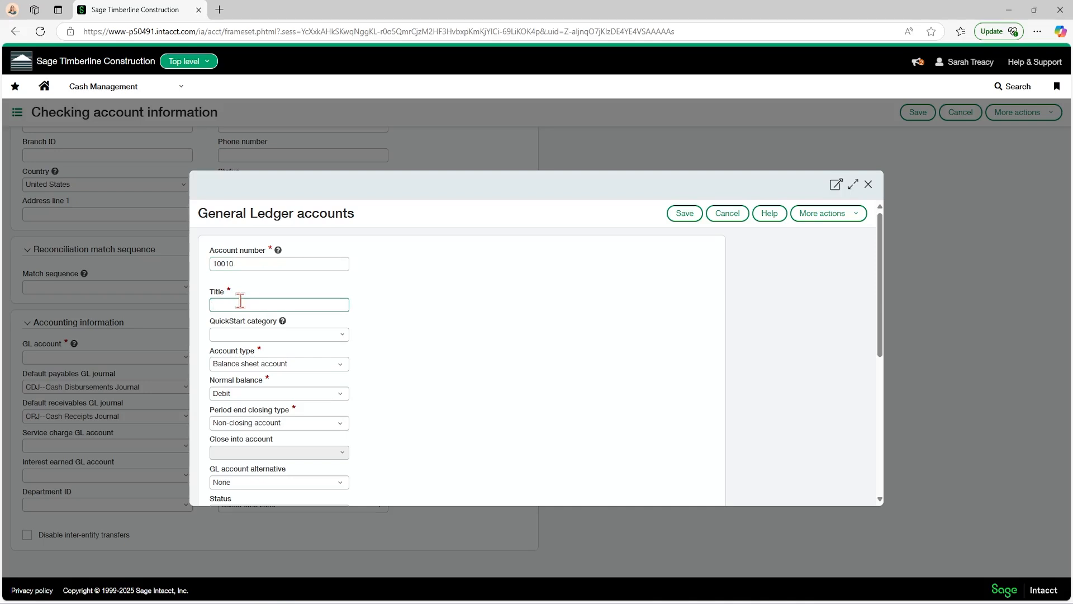
{"action": "type", "text": "Test Ckg"}
{"action": "left_click", "coordinate": [243, 333]}
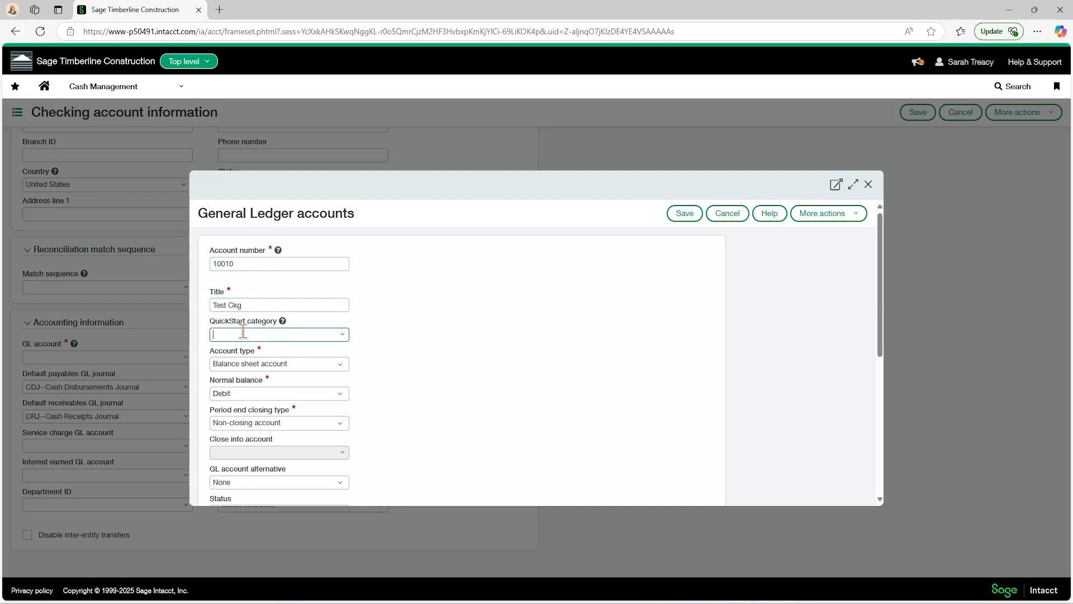
{"action": "type", "text": "cash"}
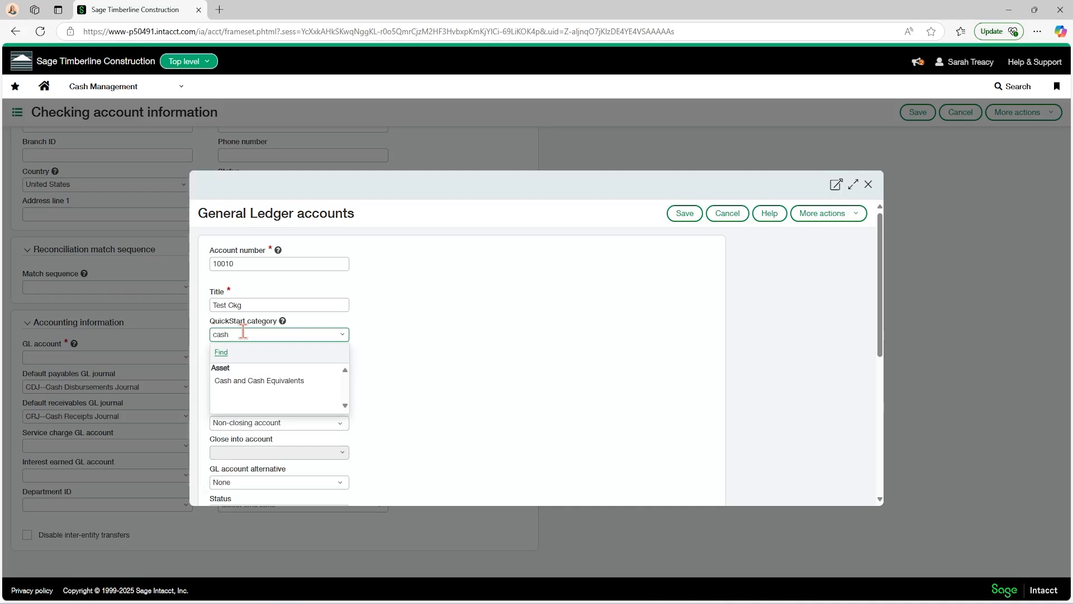
{"action": "left_click", "coordinate": [256, 383]}
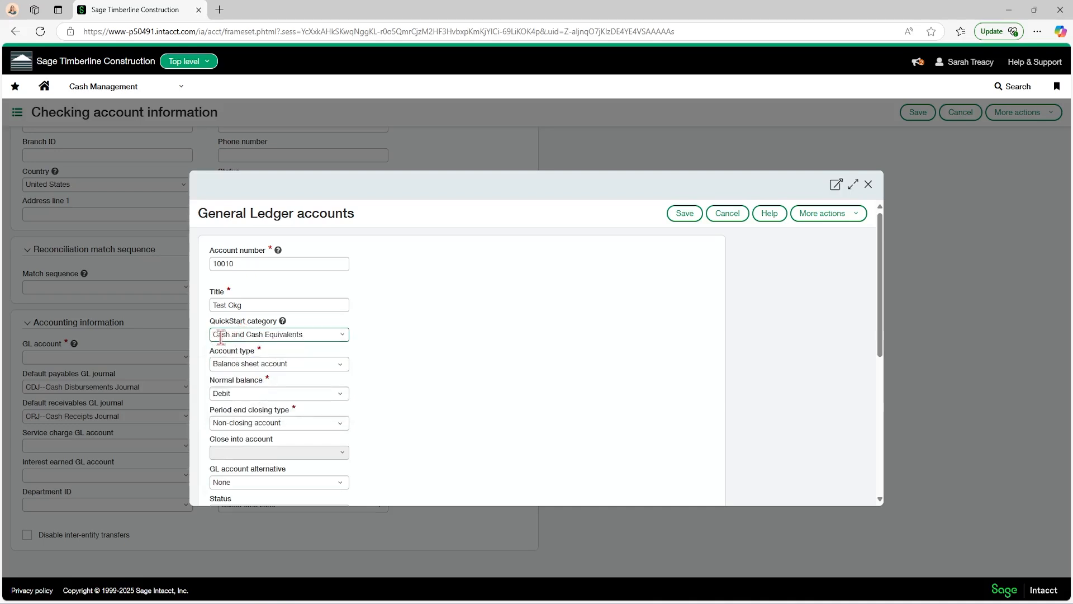
Review the remaining settings of the new general ledger account and close its form without saving
{"action": "key", "text": "Tab"}
{"action": "key", "text": "Tab"}
{"action": "key", "text": "Tab"}
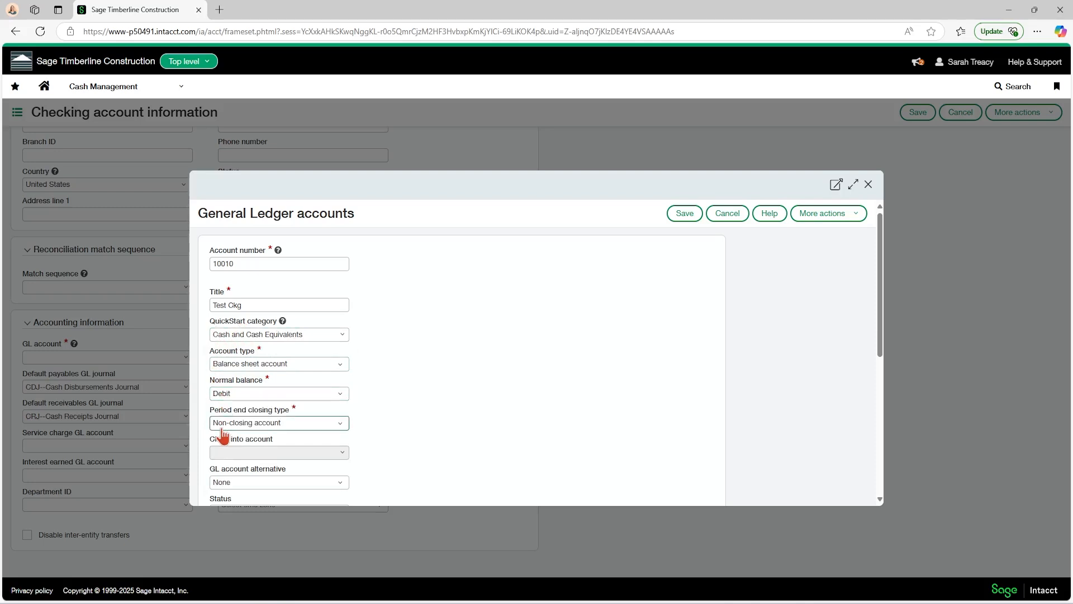
{"action": "scroll", "coordinate": [222, 435], "scroll_direction": "down", "scroll_amount": 2}
{"action": "scroll", "coordinate": [221, 436], "scroll_direction": "up", "scroll_amount": 3}
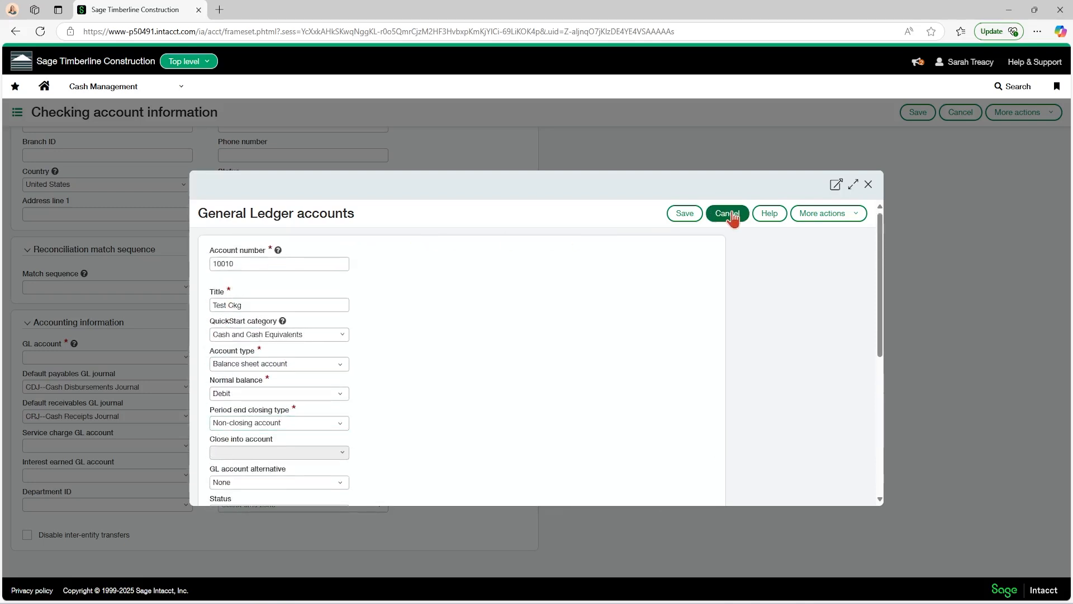
{"action": "left_click", "coordinate": [868, 184]}
{"action": "left_click", "coordinate": [83, 357]}
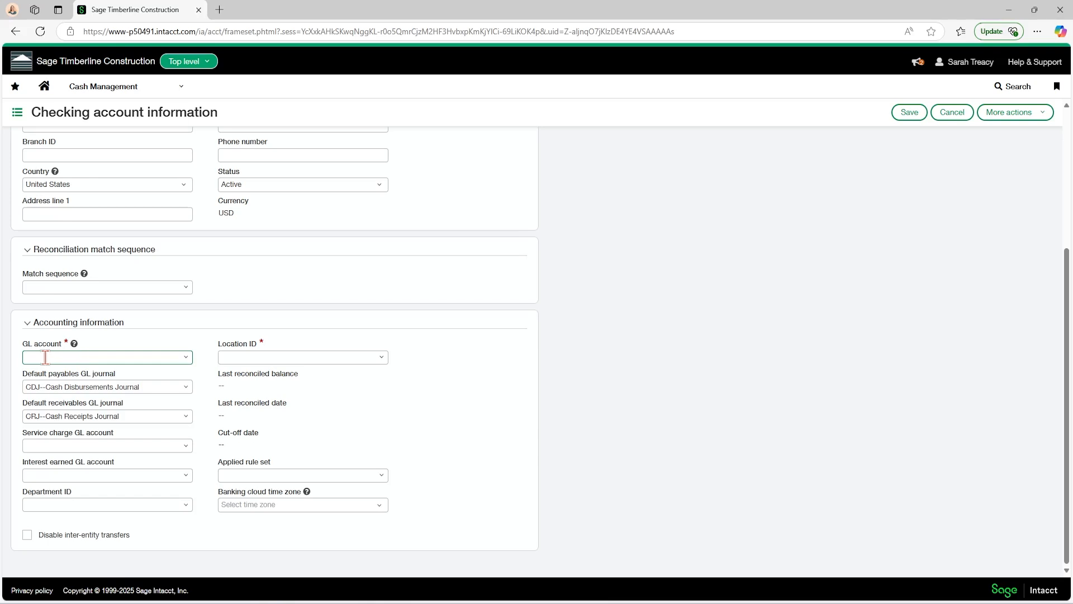
{"action": "left_click", "coordinate": [45, 386]}
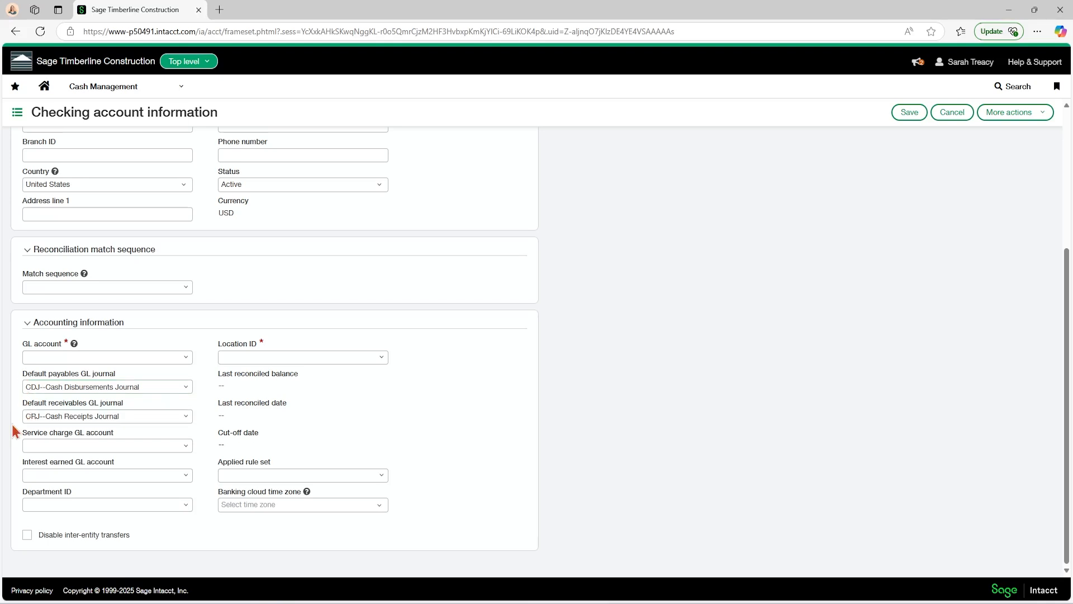
{"action": "left_click", "coordinate": [27, 445]}
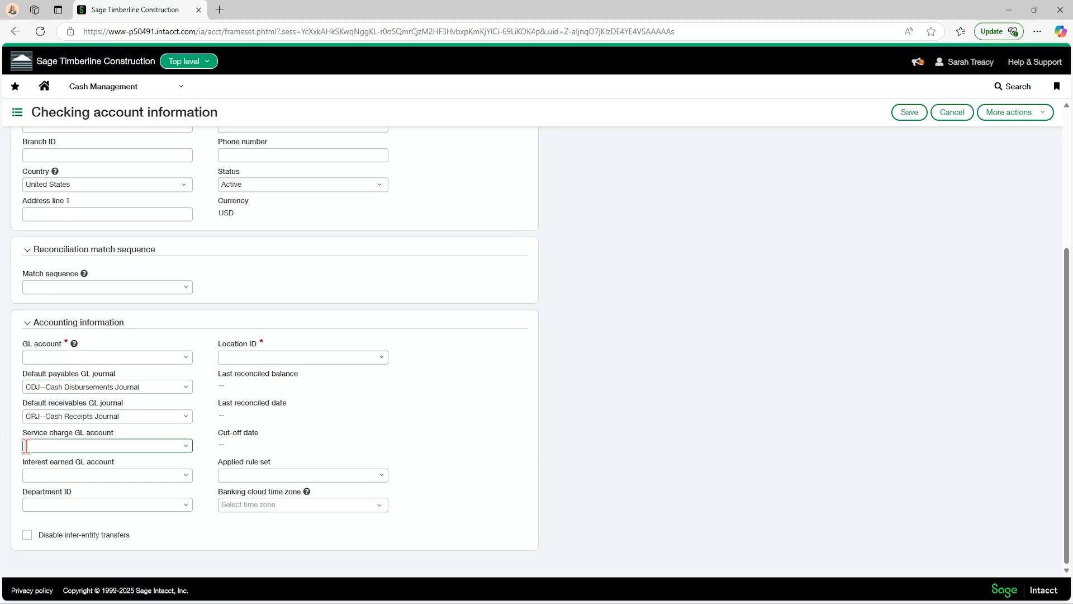
{"action": "left_click", "coordinate": [32, 475]}
{"action": "left_click", "coordinate": [34, 448]}
Duplicate the browser tab and start a new Cash Management interest and charges entry in the copy
{"action": "right_click", "coordinate": [146, 8]}
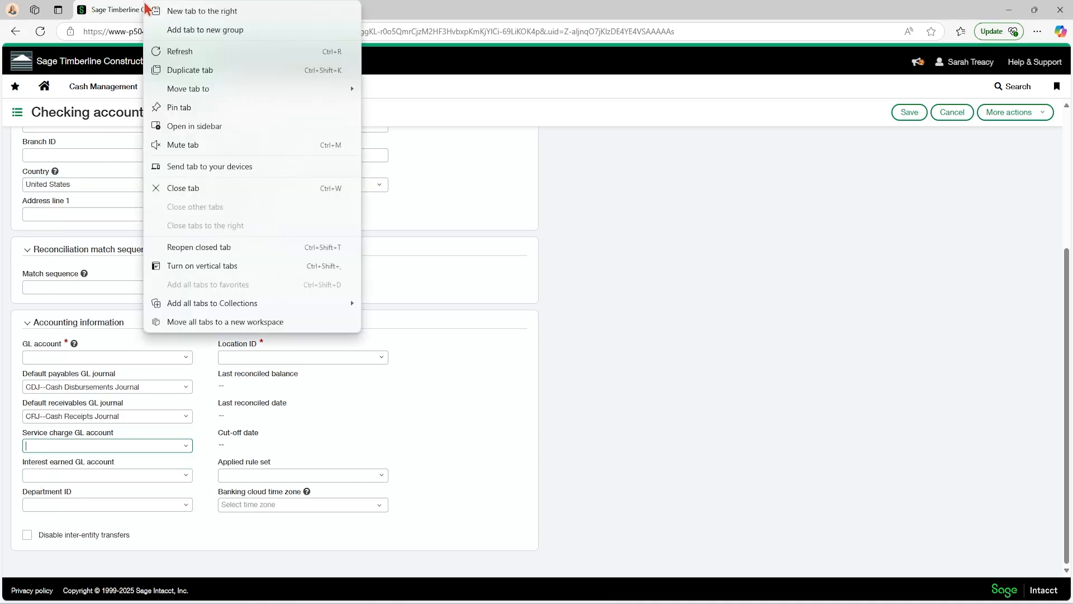
{"action": "left_click", "coordinate": [185, 71]}
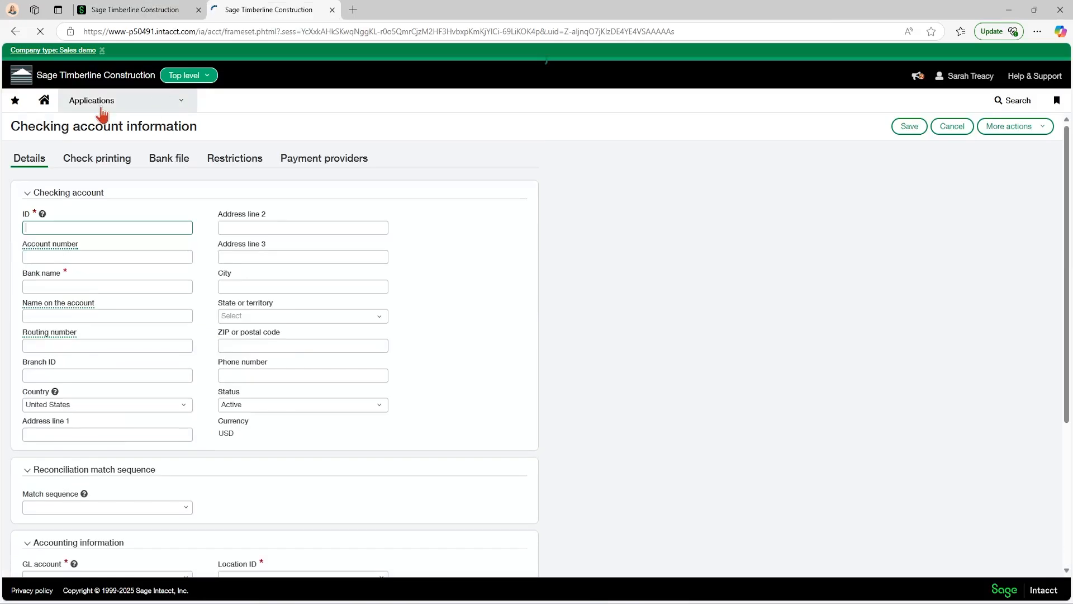
{"action": "left_click", "coordinate": [97, 105]}
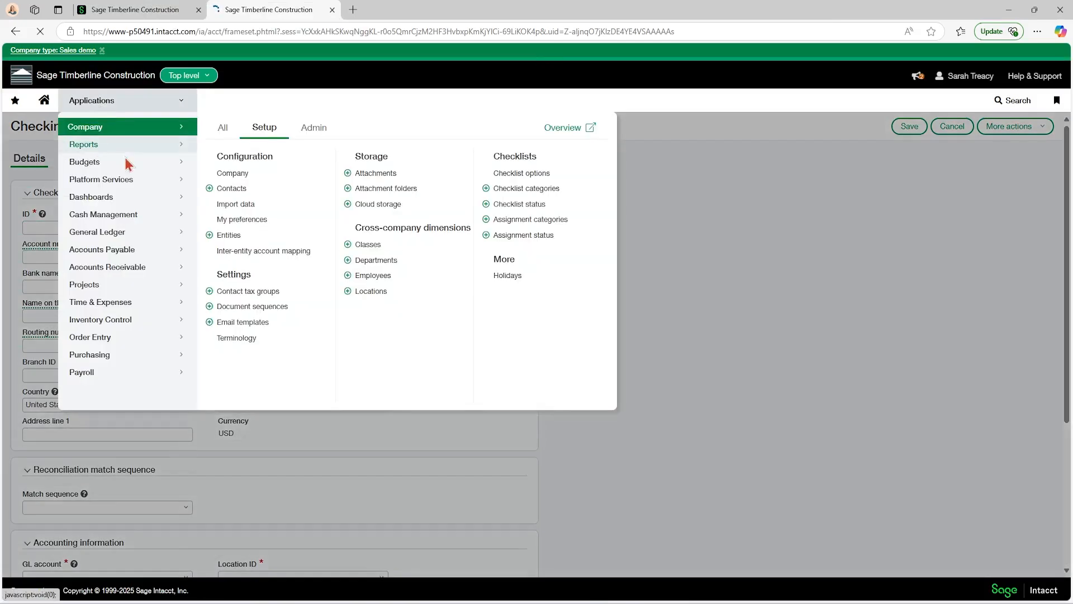
{"action": "left_click", "coordinate": [111, 217]}
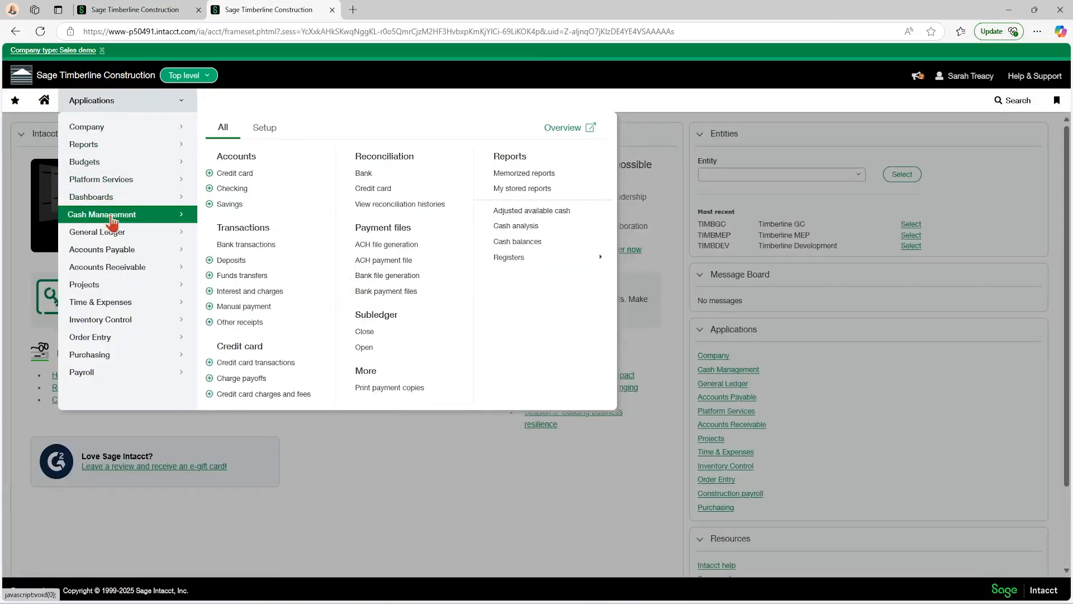
{"action": "left_click", "coordinate": [261, 294]}
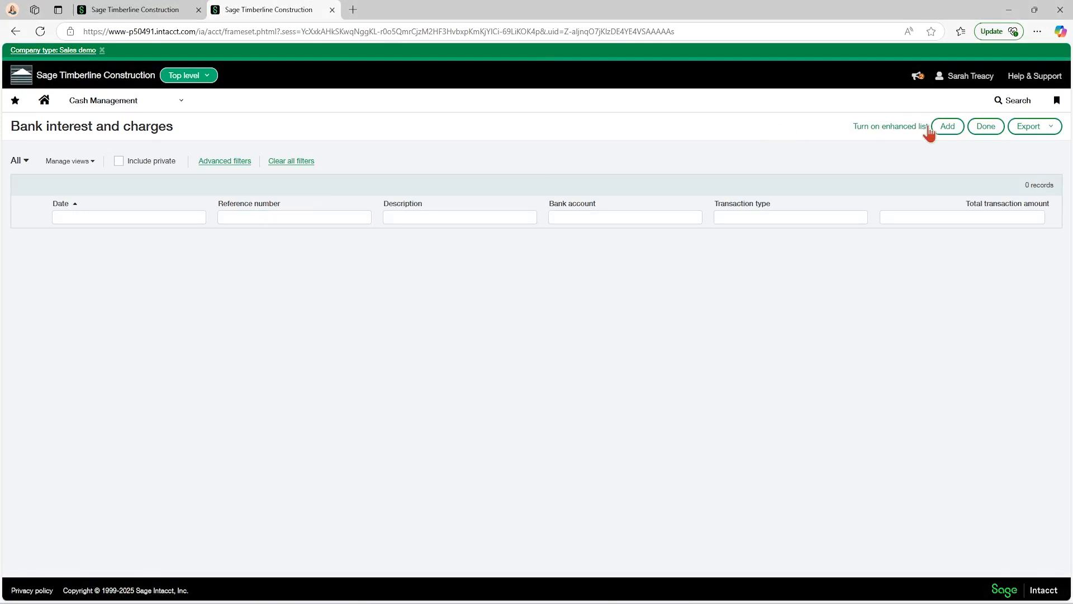
{"action": "left_click", "coordinate": [954, 132]}
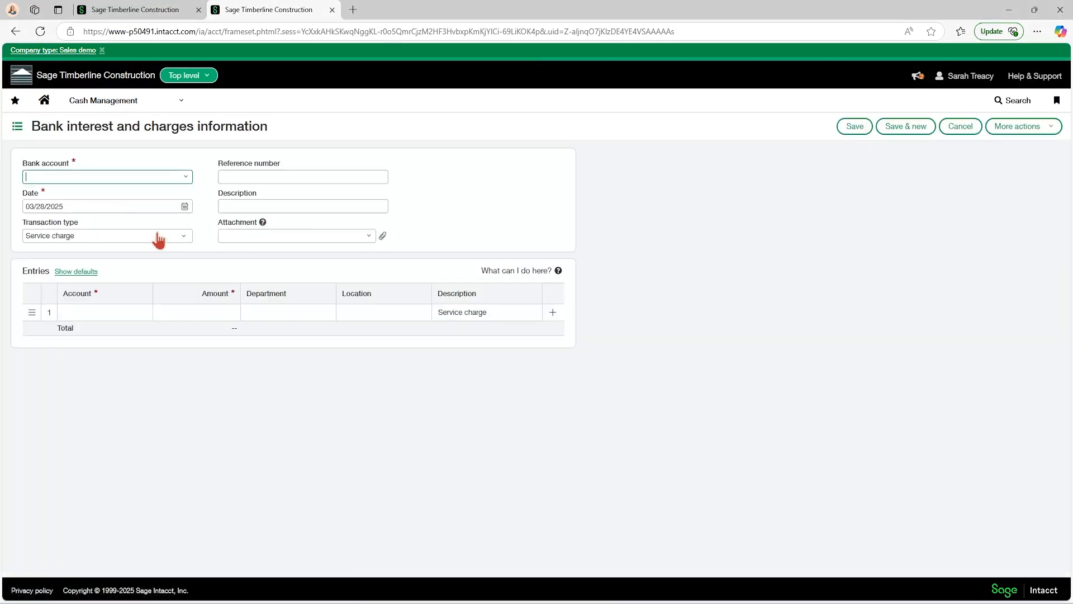
Select the ET CHECKING bank account, set the transaction type to Interest earned, and close the duplicate tab without saving
{"action": "left_click", "coordinate": [186, 178]}
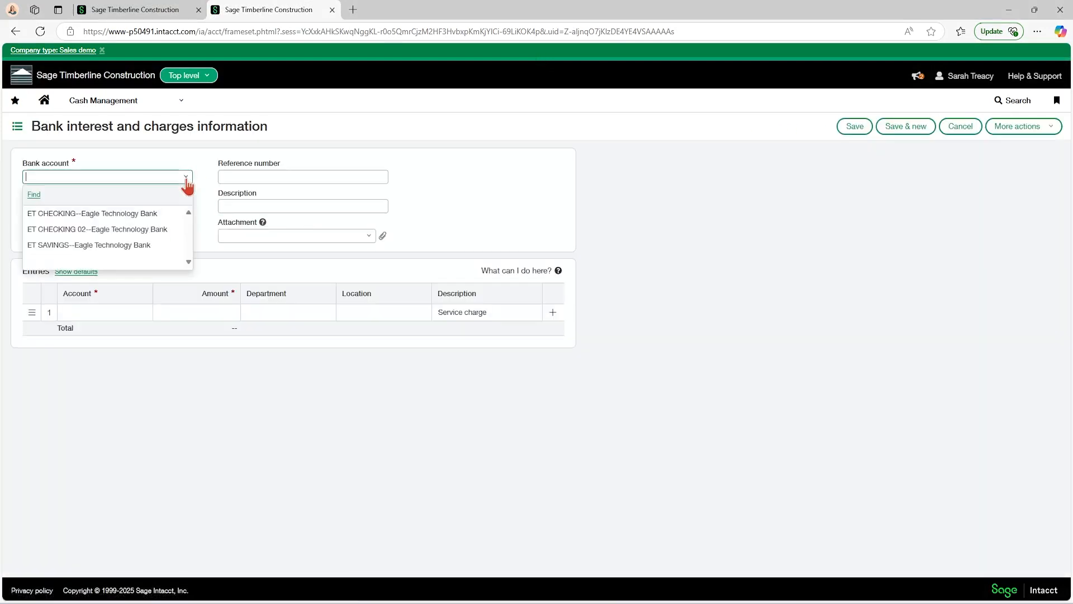
{"action": "left_click", "coordinate": [109, 212]}
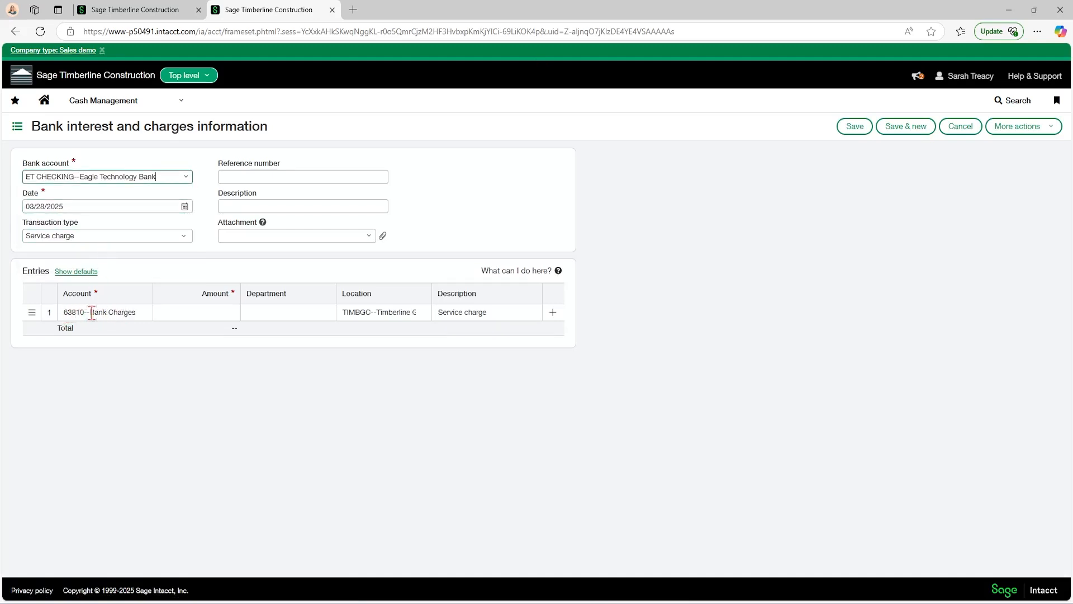
{"action": "left_click", "coordinate": [79, 239]}
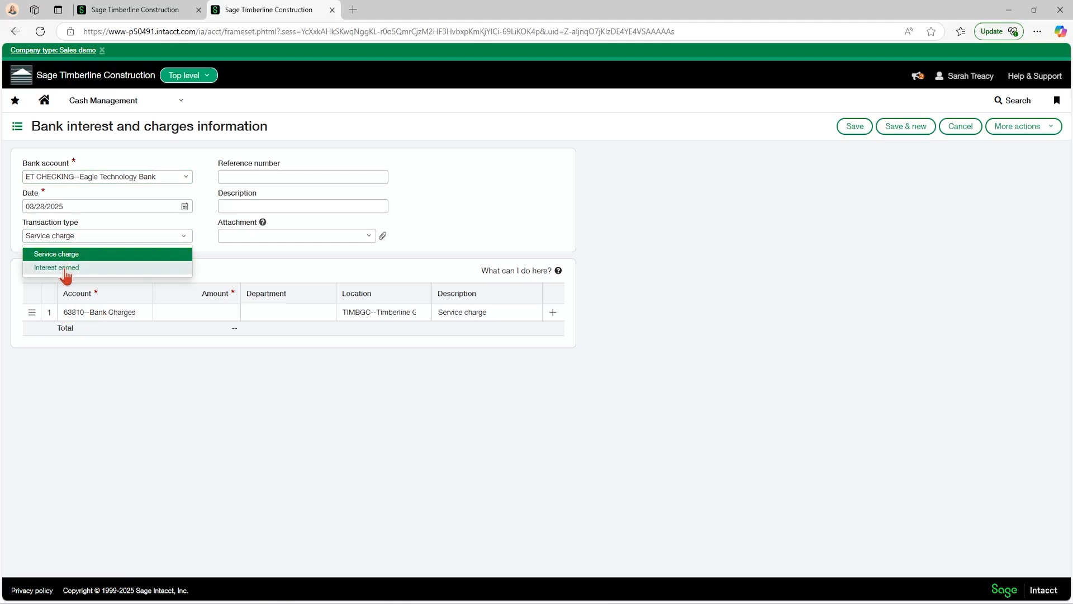
{"action": "left_click", "coordinate": [67, 270]}
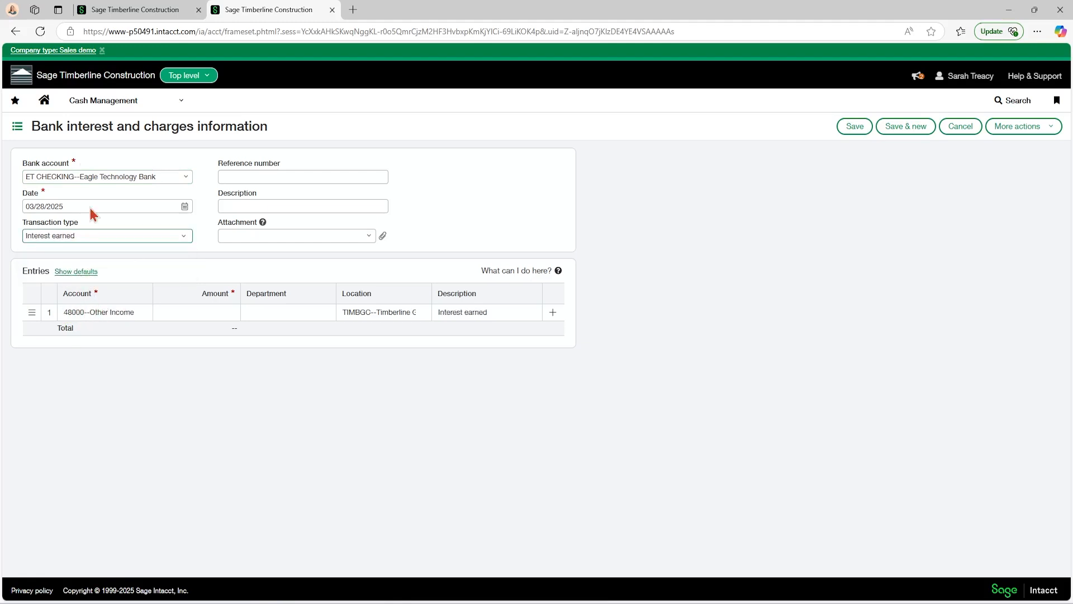
{"action": "left_click", "coordinate": [332, 10]}
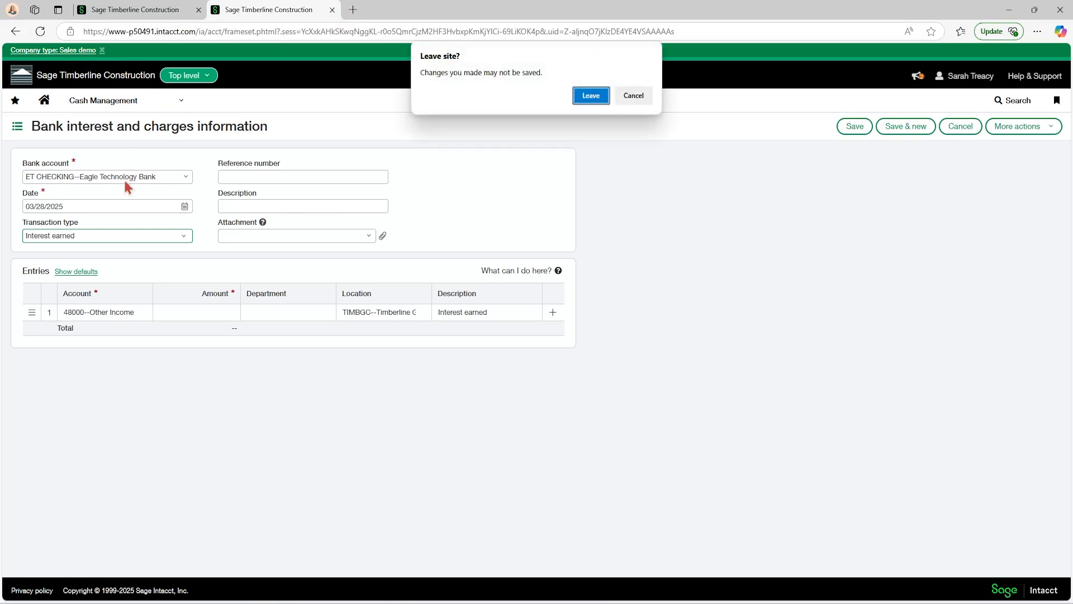
{"action": "left_click", "coordinate": [581, 97]}
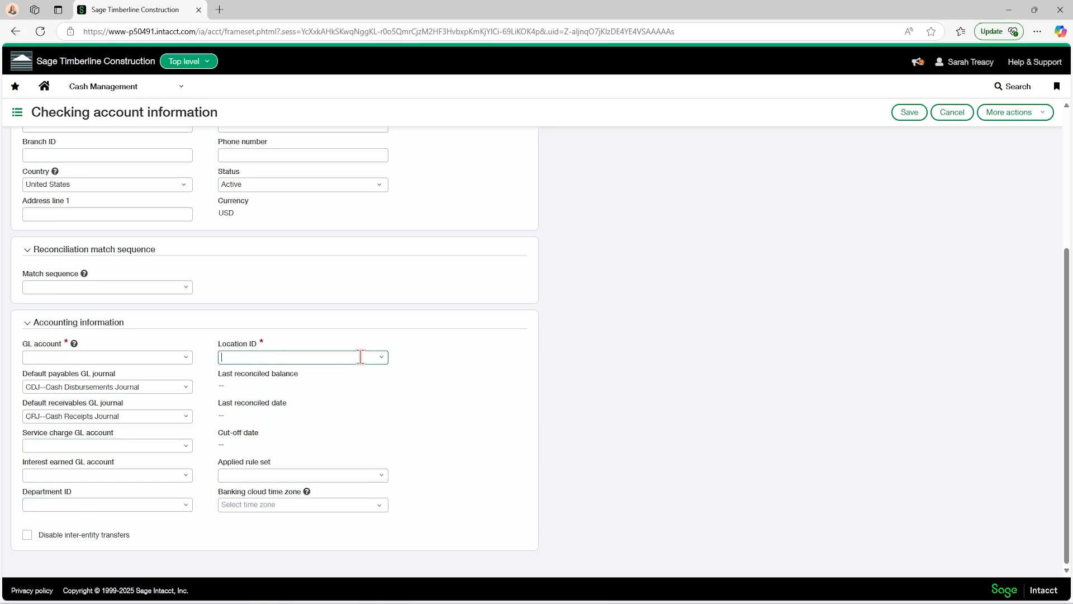
Examine the location choices, the GL account field and the applied rule set options in the checking account's accounting information
{"action": "left_click", "coordinate": [380, 359]}
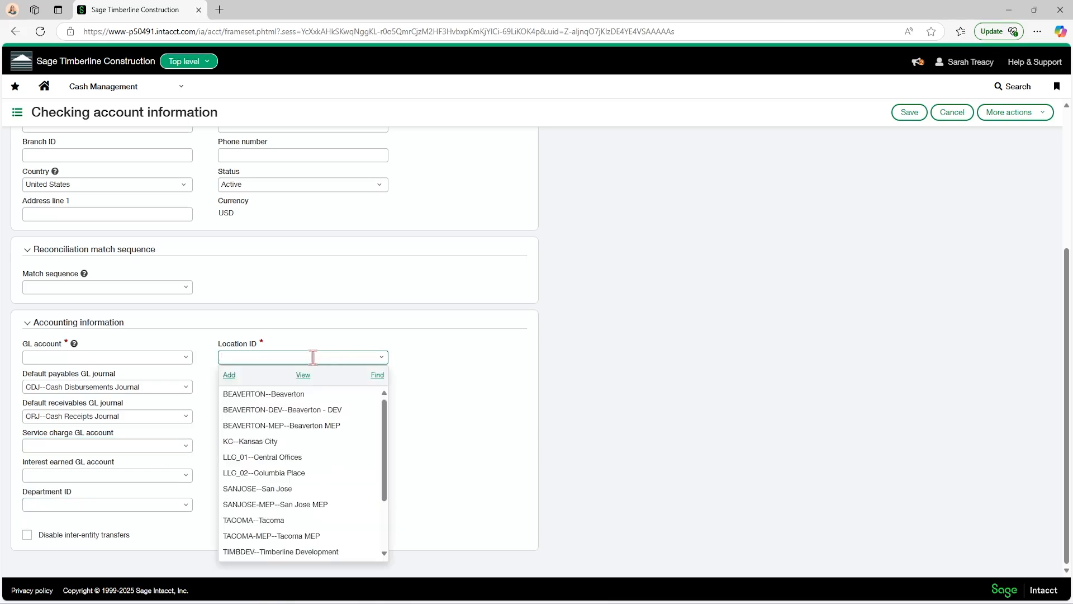
{"action": "left_click", "coordinate": [406, 354]}
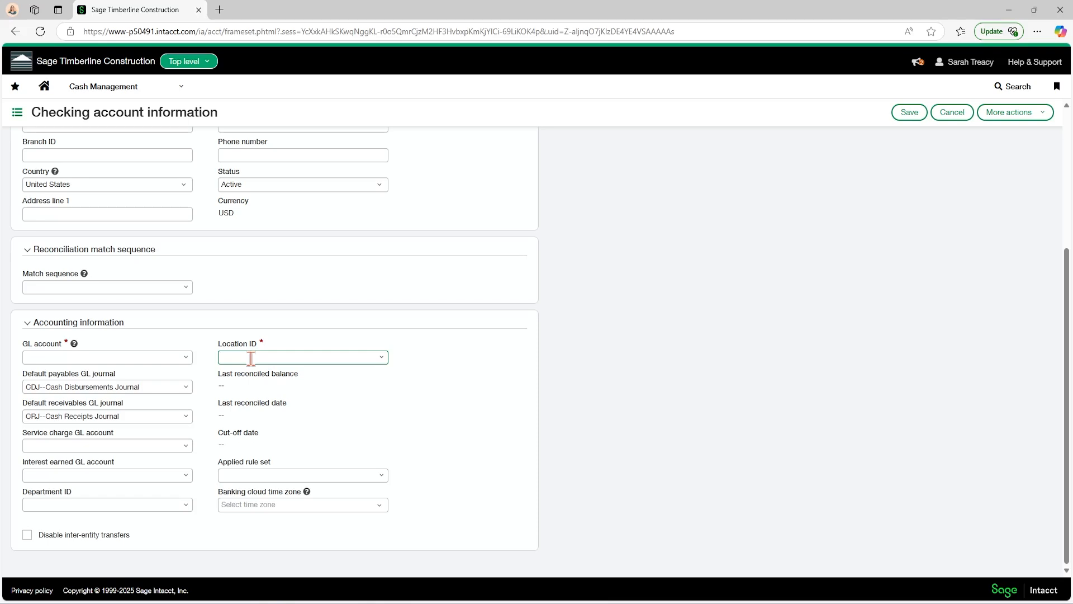
{"action": "left_click", "coordinate": [162, 361]}
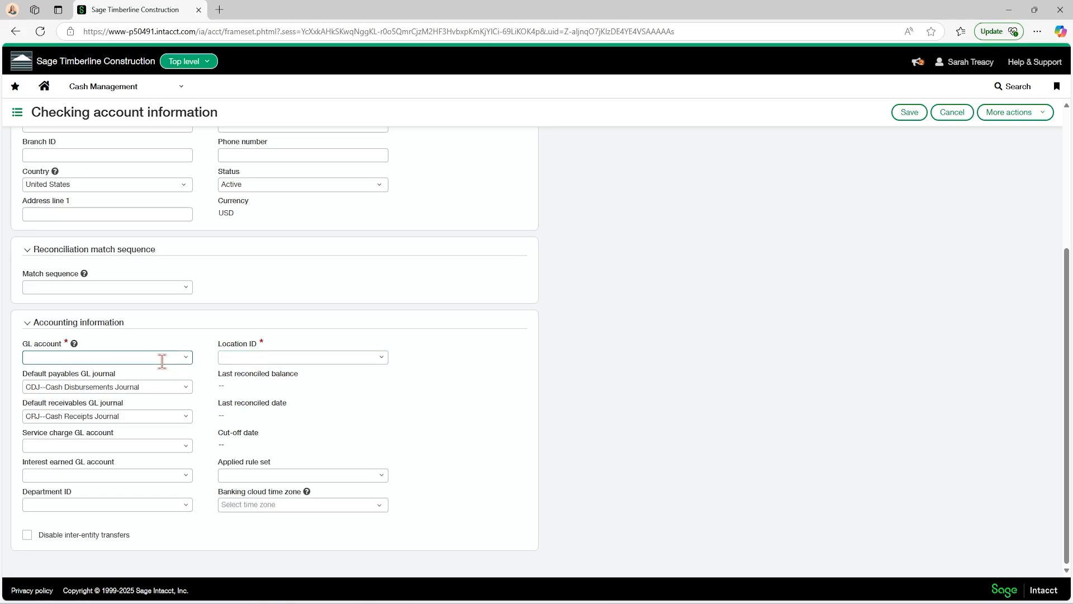
{"action": "left_click", "coordinate": [257, 361]}
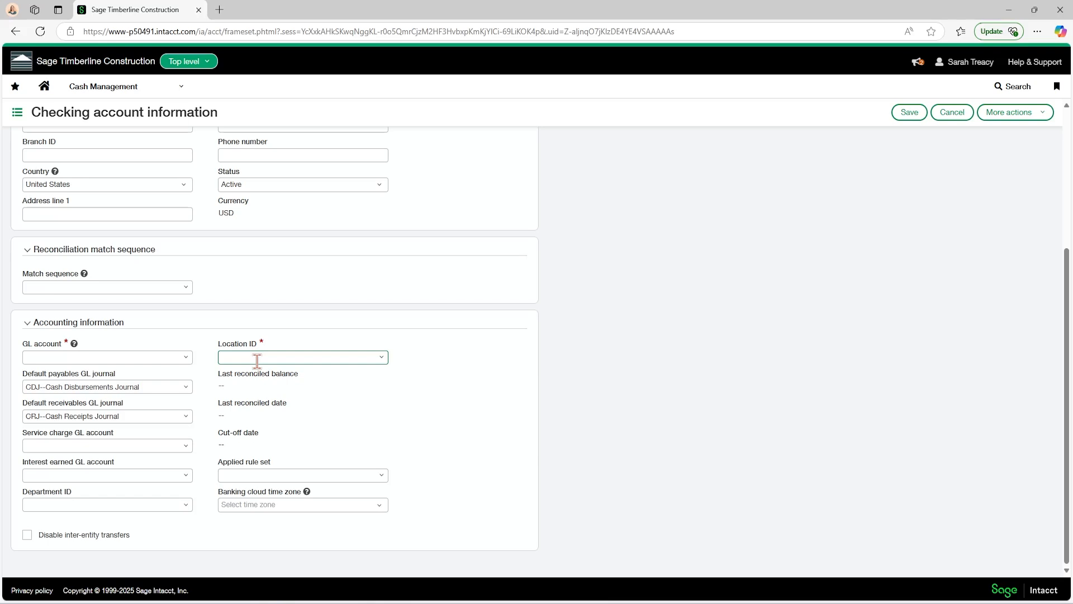
{"action": "left_click", "coordinate": [149, 362]}
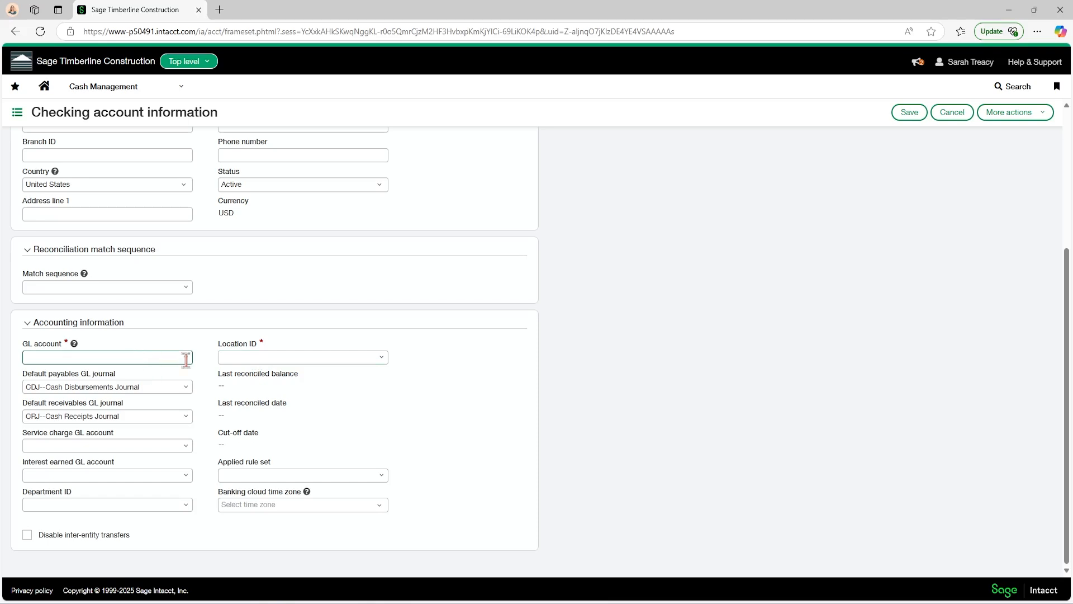
{"action": "left_click", "coordinate": [247, 358]}
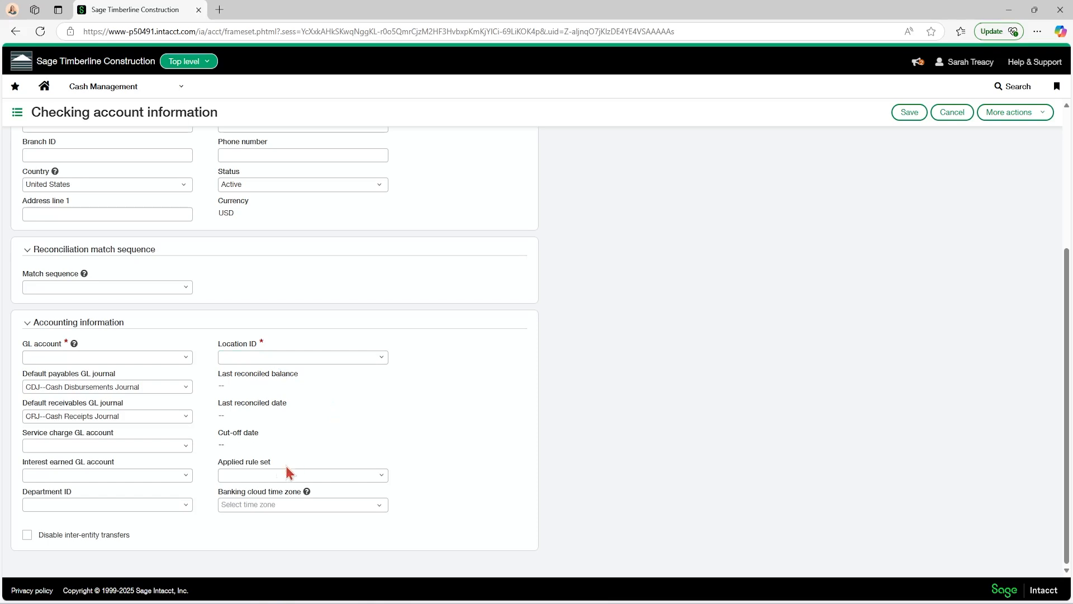
{"action": "left_click", "coordinate": [380, 476]}
{"action": "left_click", "coordinate": [409, 476]}
Set the new checking account's check printing to preprinted check stock
{"action": "scroll", "coordinate": [317, 388], "scroll_direction": "up", "scroll_amount": 4}
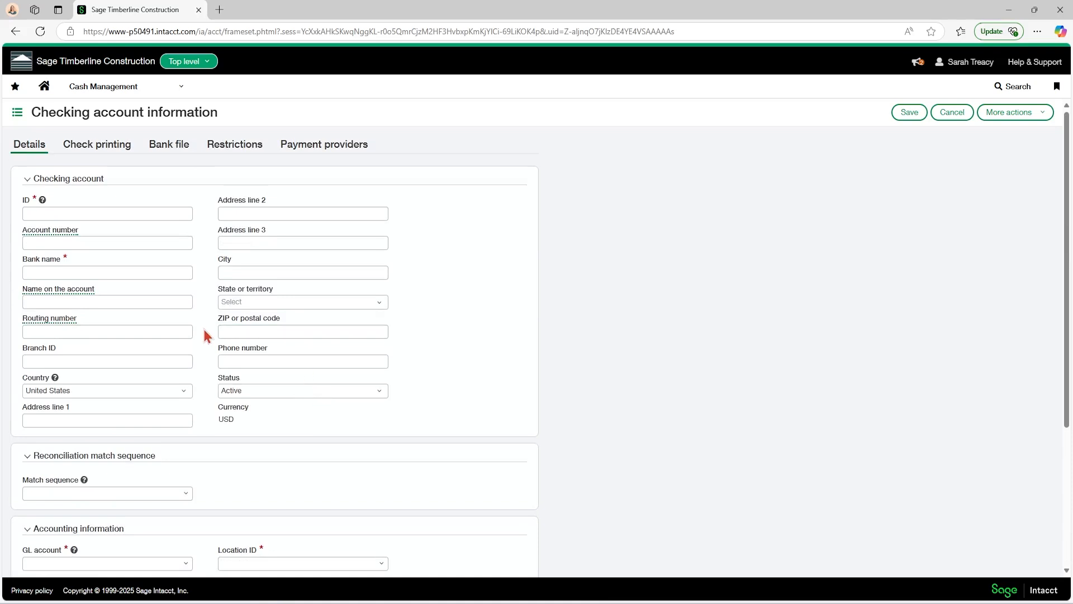
{"action": "left_click", "coordinate": [88, 150]}
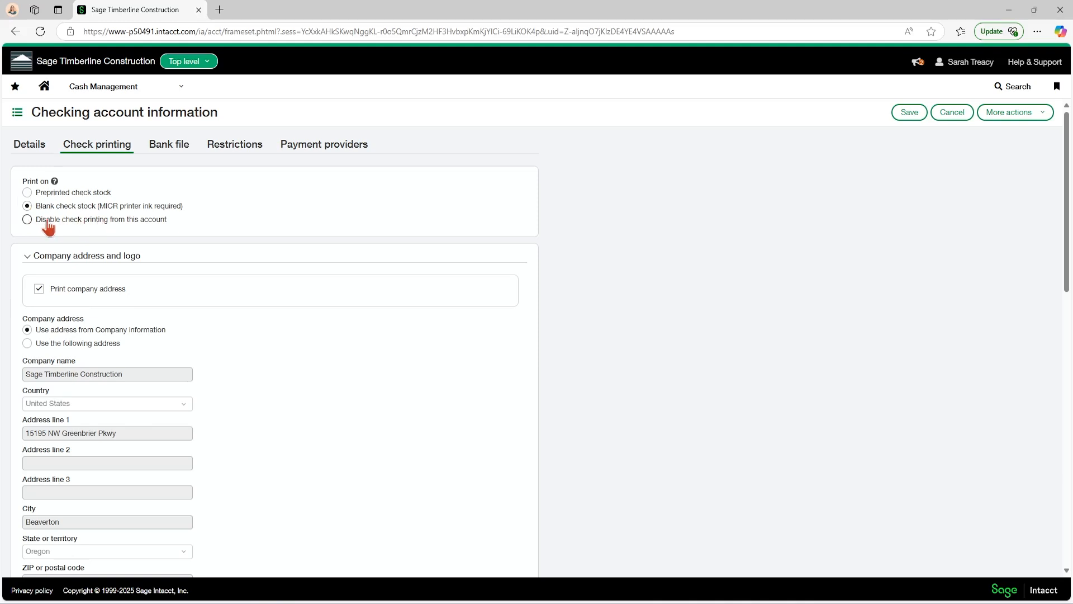
{"action": "left_click", "coordinate": [26, 193]}
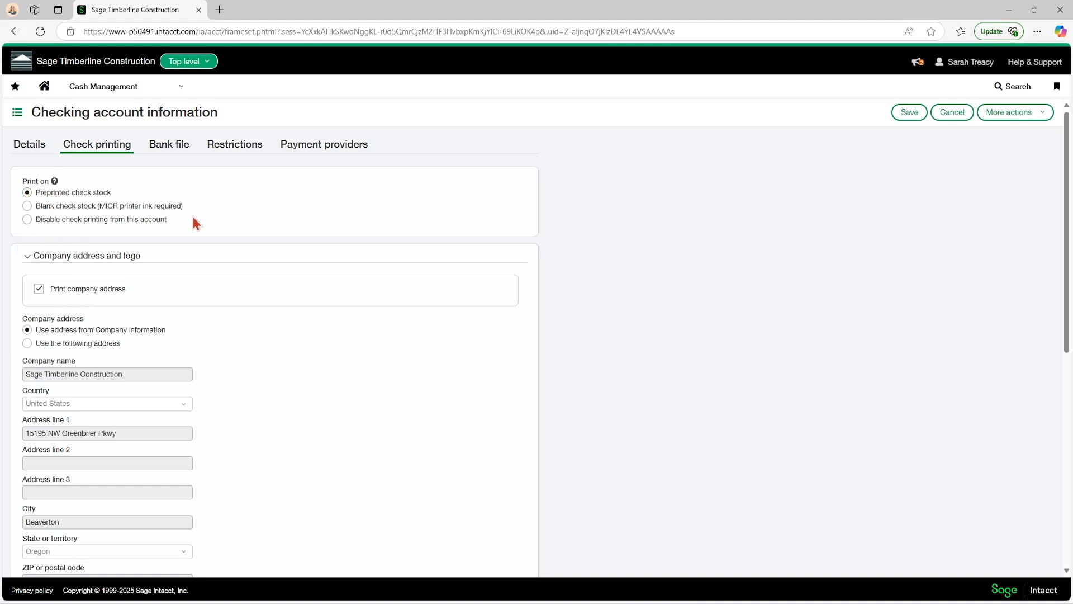
Try the option to print a different company address on checks and revert to the address from Company information
{"action": "scroll", "coordinate": [50, 200], "scroll_direction": "down", "scroll_amount": 2}
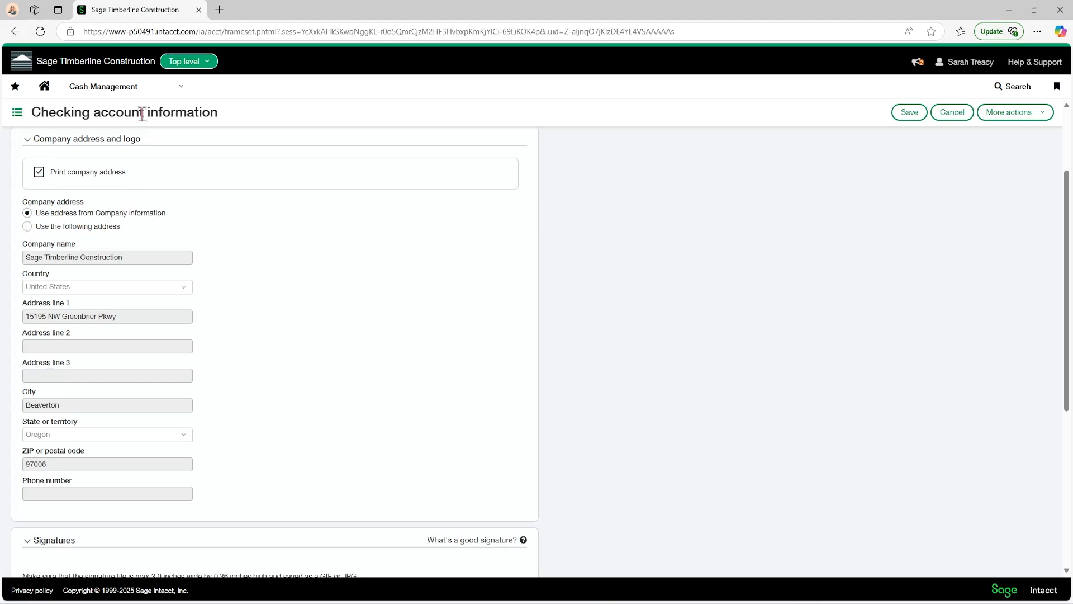
{"action": "left_click", "coordinate": [126, 90]}
{"action": "mouse_move", "coordinate": [112, 115]}
{"action": "left_click", "coordinate": [27, 226]}
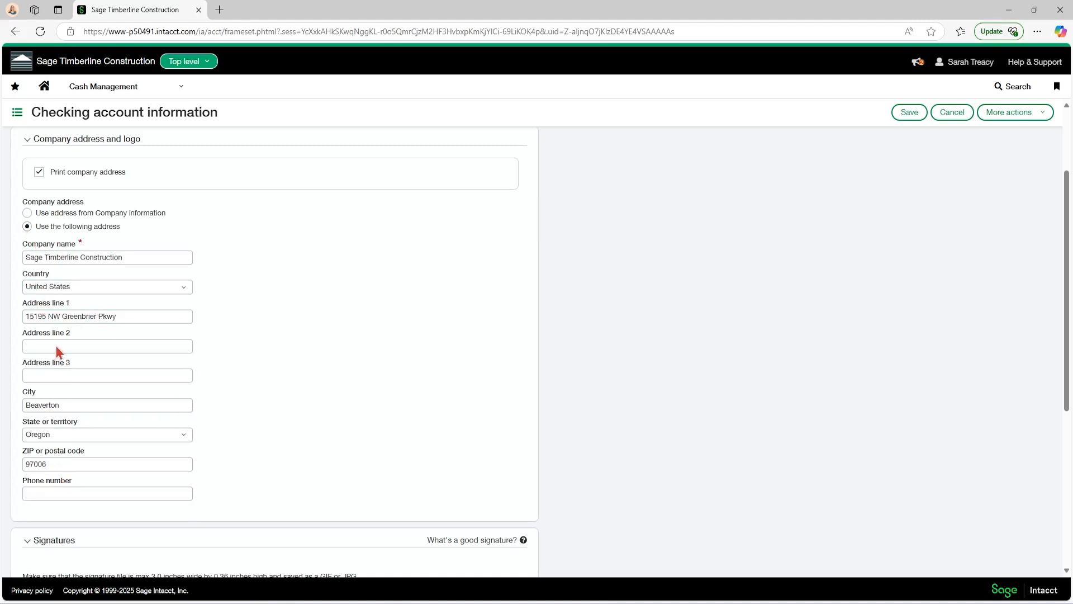
{"action": "left_click", "coordinate": [28, 213]}
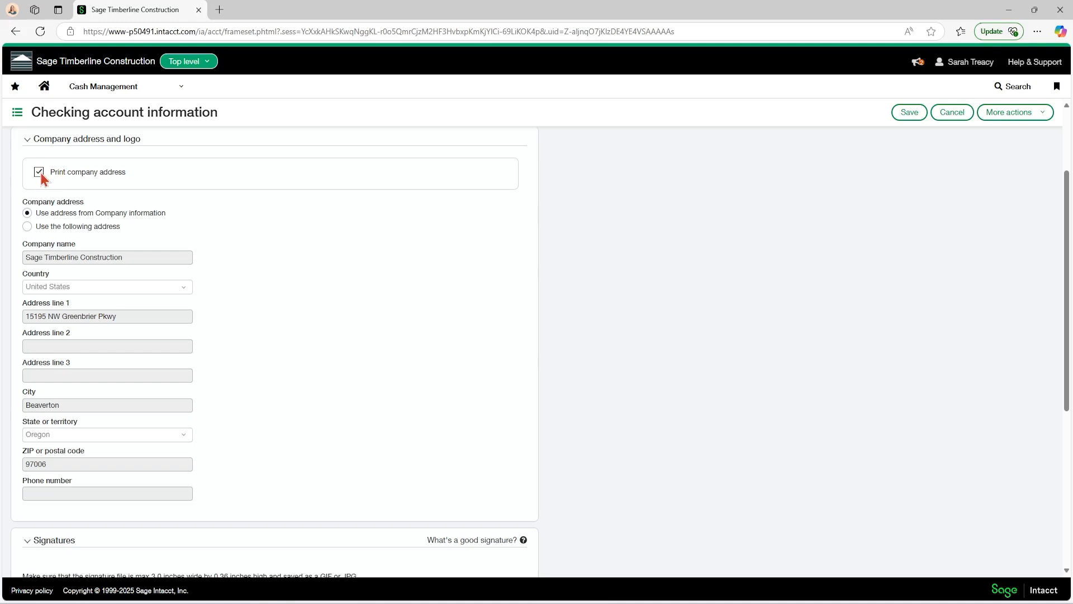
Review the signature requirements and print settings for the new checking account's checks
{"action": "scroll", "coordinate": [274, 274], "scroll_direction": "down", "scroll_amount": 3}
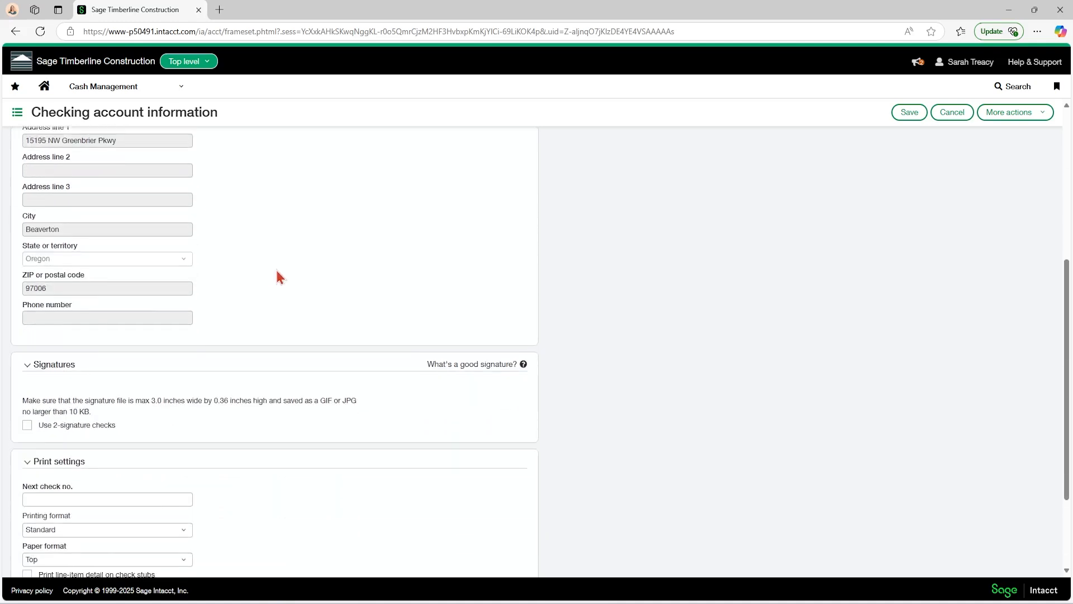
{"action": "scroll", "coordinate": [280, 276], "scroll_direction": "down", "scroll_amount": 1}
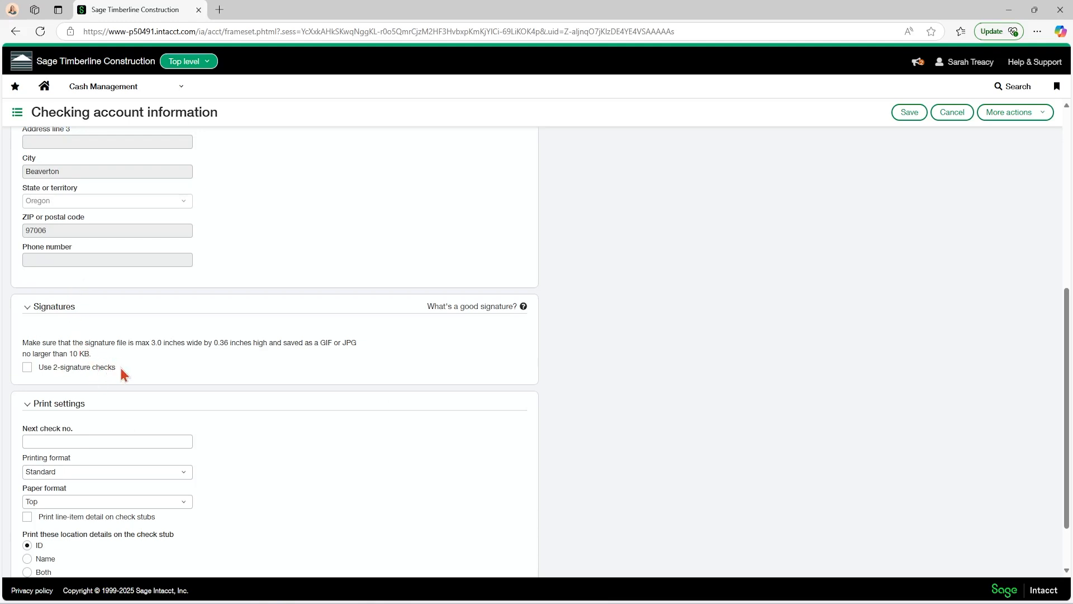
{"action": "scroll", "coordinate": [125, 371], "scroll_direction": "down", "scroll_amount": 2}
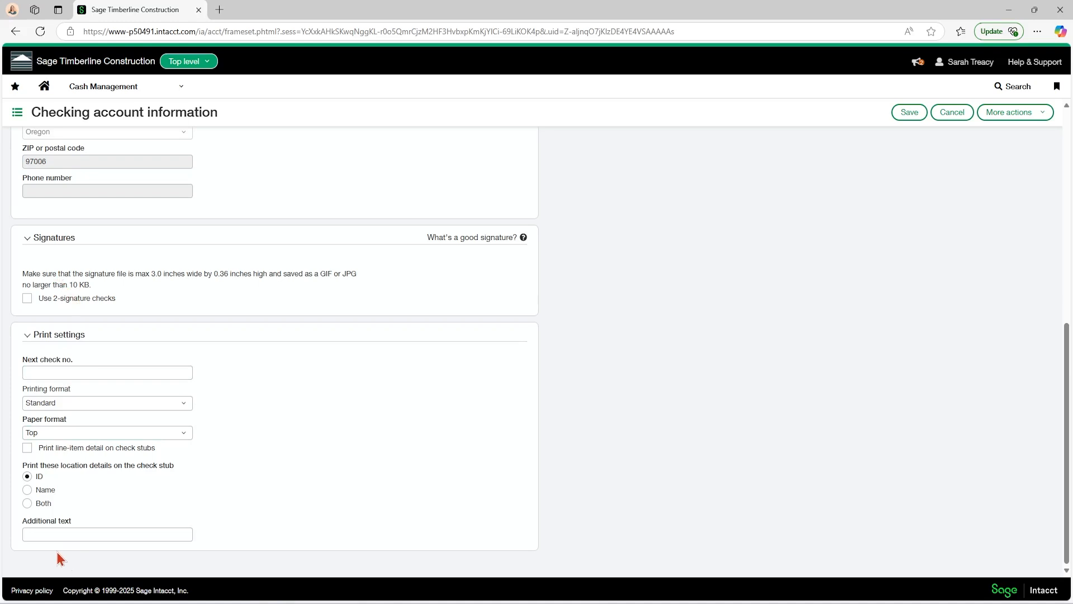
Duplicate the browser tab and switch to the copy
{"action": "right_click", "coordinate": [144, 11]}
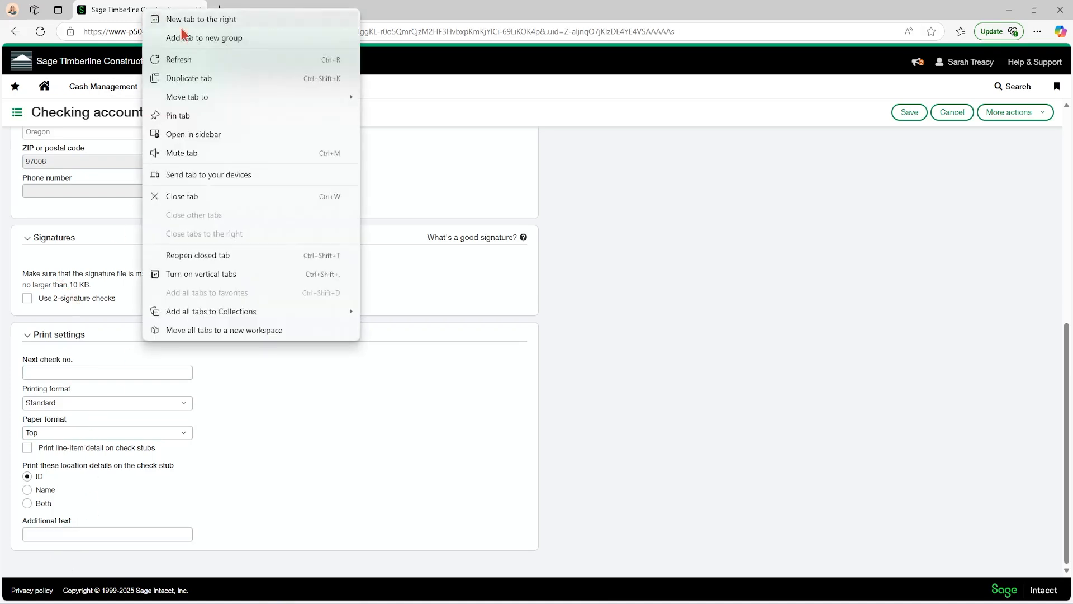
{"action": "left_click", "coordinate": [200, 83]}
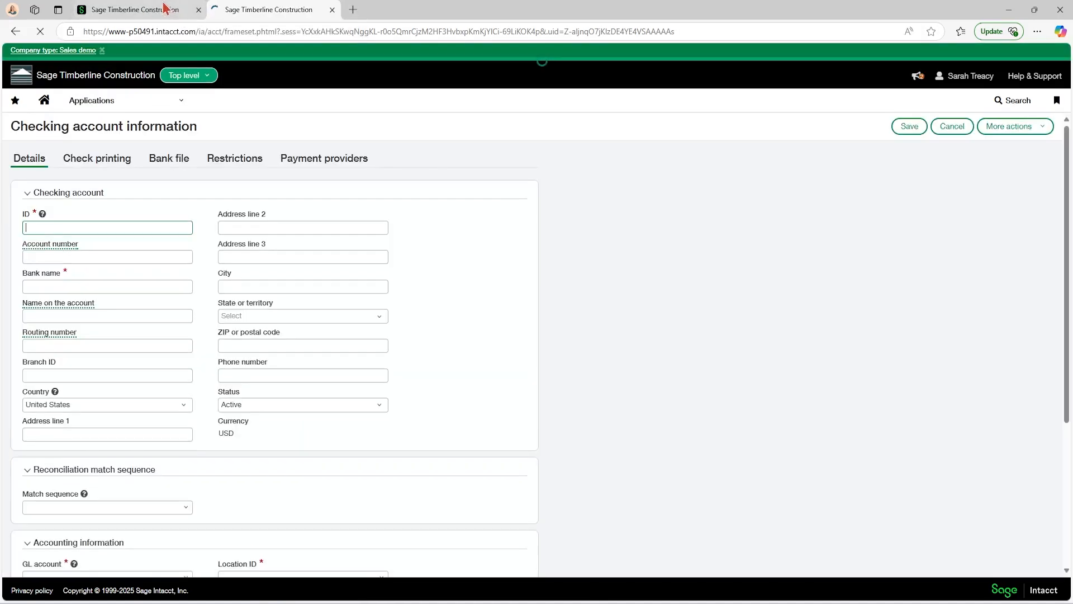
{"action": "left_click", "coordinate": [166, 8]}
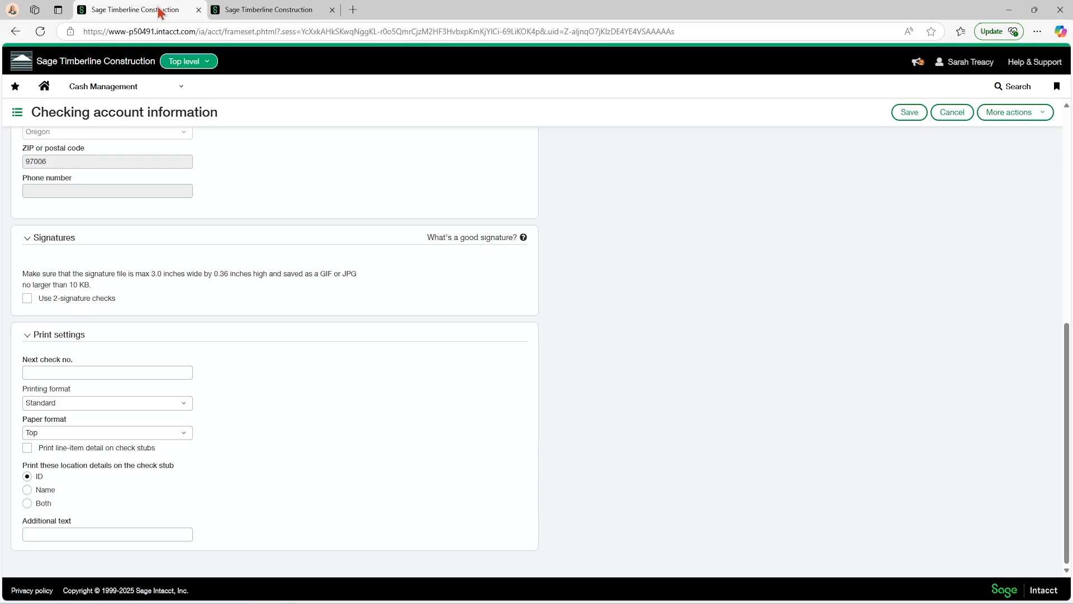
{"action": "right_click", "coordinate": [161, 12]}
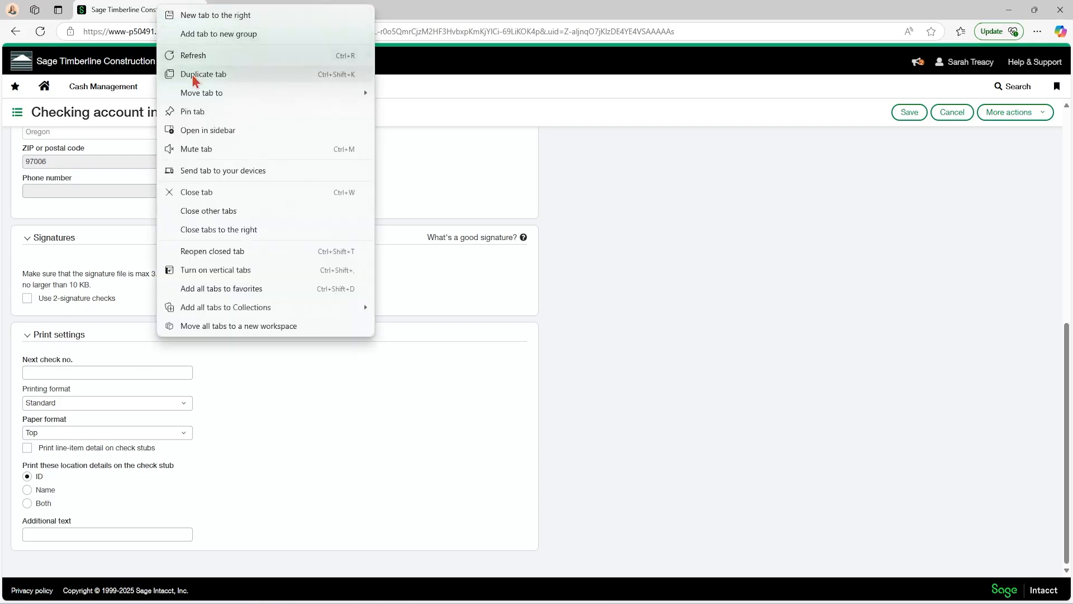
{"action": "left_click", "coordinate": [448, 151]}
{"action": "left_click", "coordinate": [249, 10]}
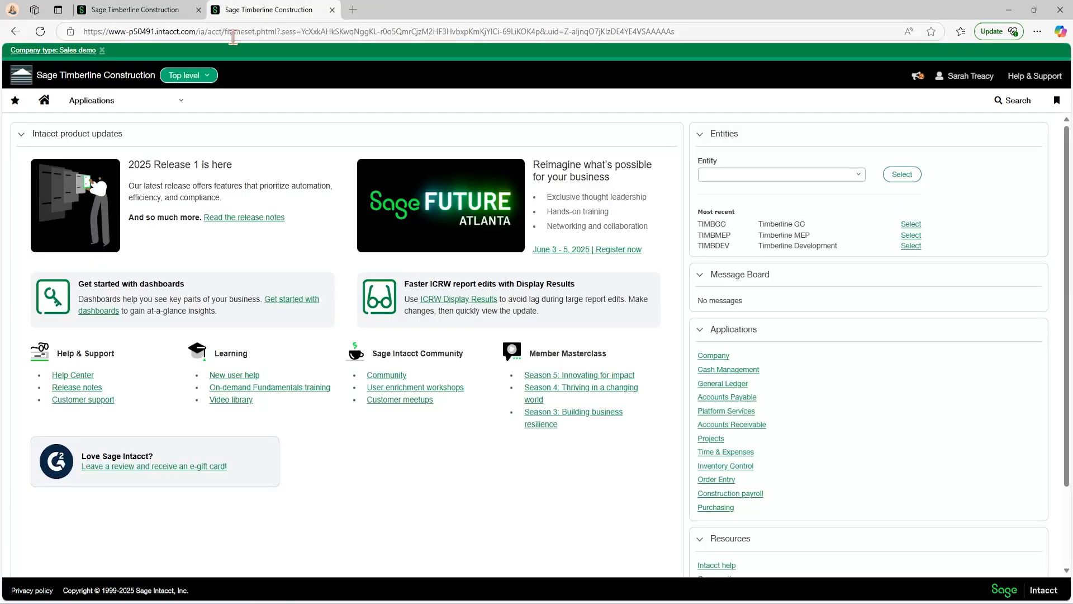
Open the existing ET CHECKING account for editing from the Cash Management checking accounts list
{"action": "left_click", "coordinate": [94, 104]}
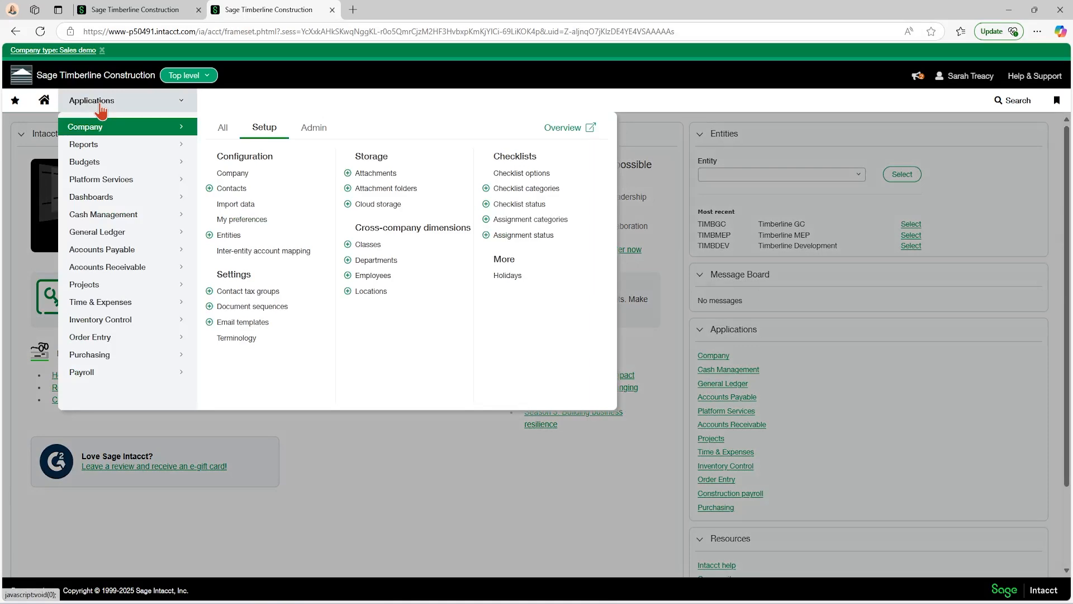
{"action": "left_click", "coordinate": [120, 219]}
{"action": "left_click", "coordinate": [246, 192]}
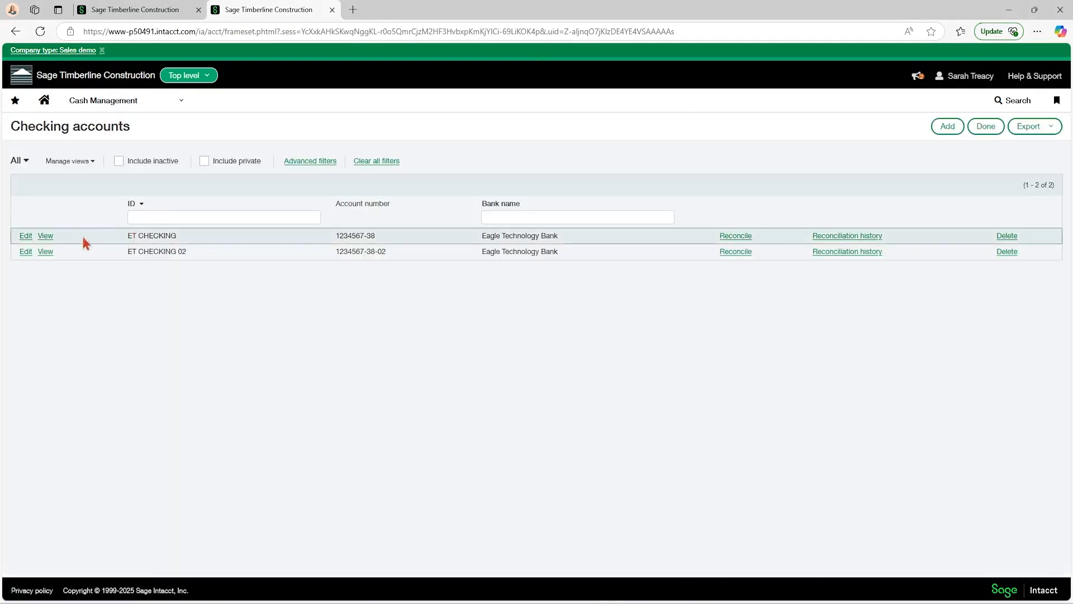
{"action": "left_click", "coordinate": [24, 239]}
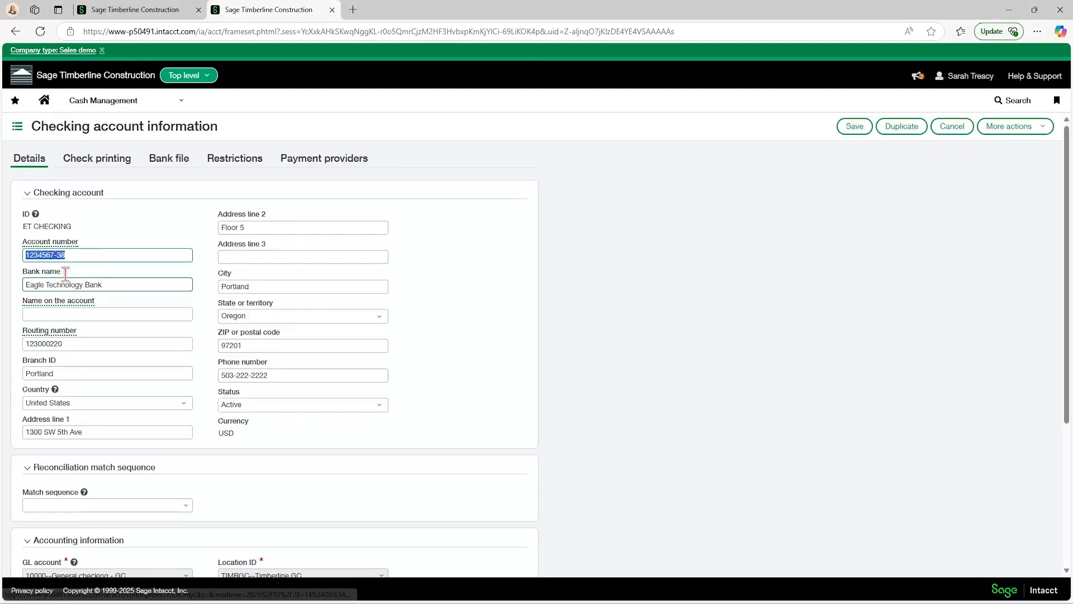
Examine the ET CHECKING account's check printing settings, including the signature upload and the print preview options
{"action": "left_click", "coordinate": [110, 164]}
{"action": "scroll", "coordinate": [259, 249], "scroll_direction": "down", "scroll_amount": 8}
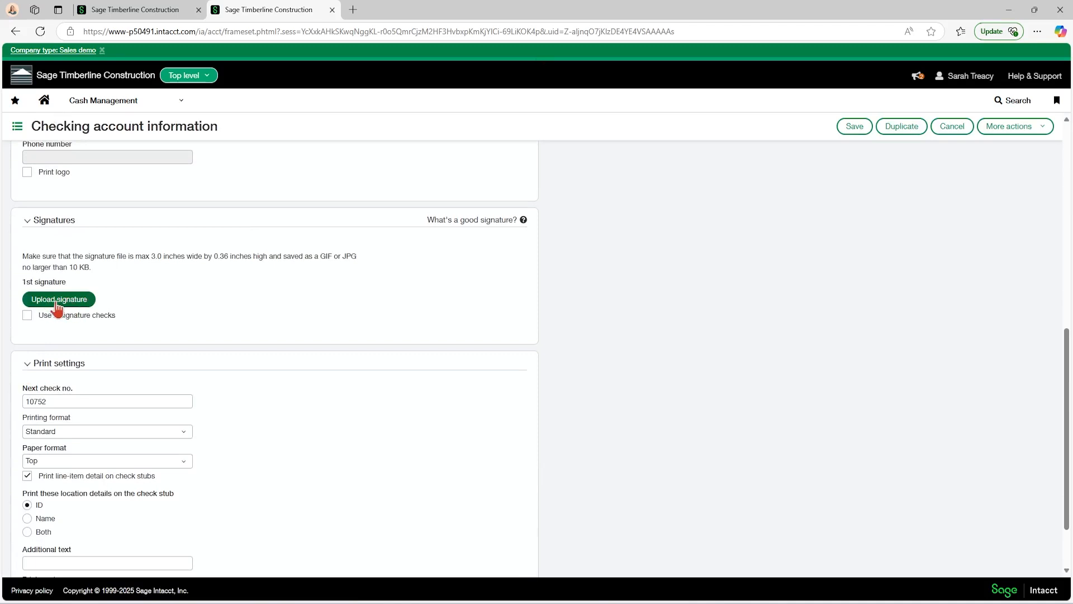
{"action": "scroll", "coordinate": [120, 295], "scroll_direction": "down", "scroll_amount": 2}
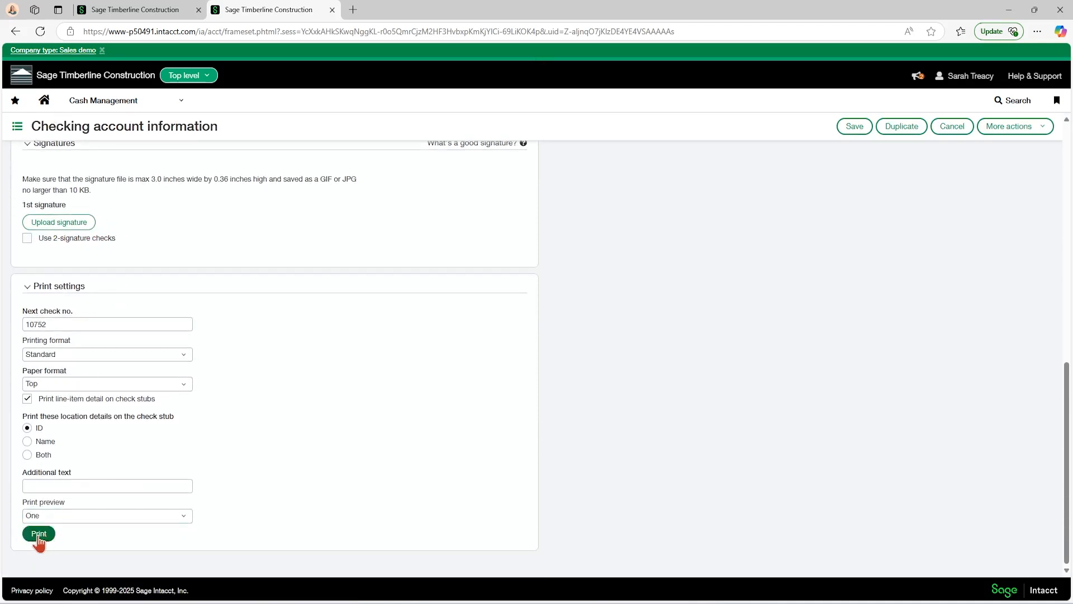
Return to the new checking account, read the guidance on what makes a good signature and close it
{"action": "left_click", "coordinate": [146, 10]}
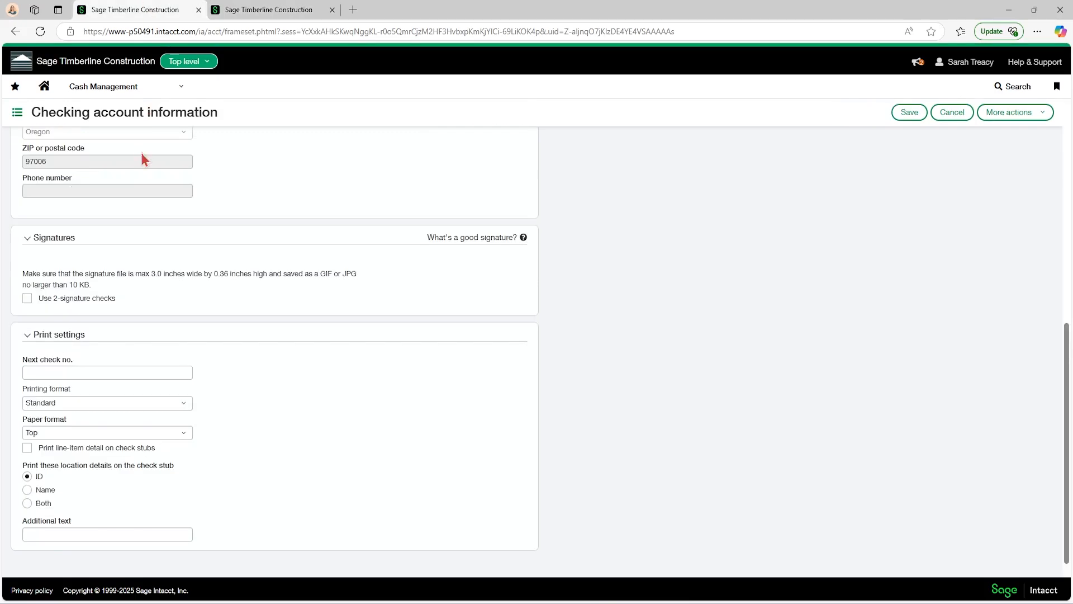
{"action": "scroll", "coordinate": [160, 256], "scroll_direction": "up", "scroll_amount": 4}
{"action": "scroll", "coordinate": [161, 255], "scroll_direction": "down", "scroll_amount": 7}
{"action": "left_click", "coordinate": [523, 239]}
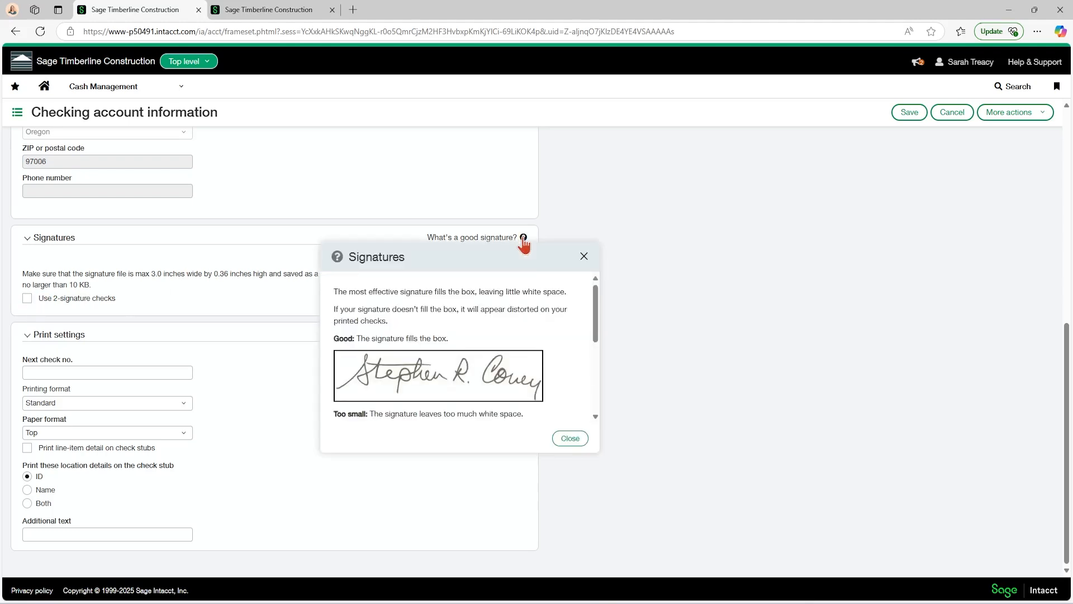
{"action": "scroll", "coordinate": [474, 313], "scroll_direction": "down", "scroll_amount": 3}
{"action": "scroll", "coordinate": [474, 317], "scroll_direction": "down", "scroll_amount": 1}
{"action": "scroll", "coordinate": [474, 316], "scroll_direction": "up", "scroll_amount": 4}
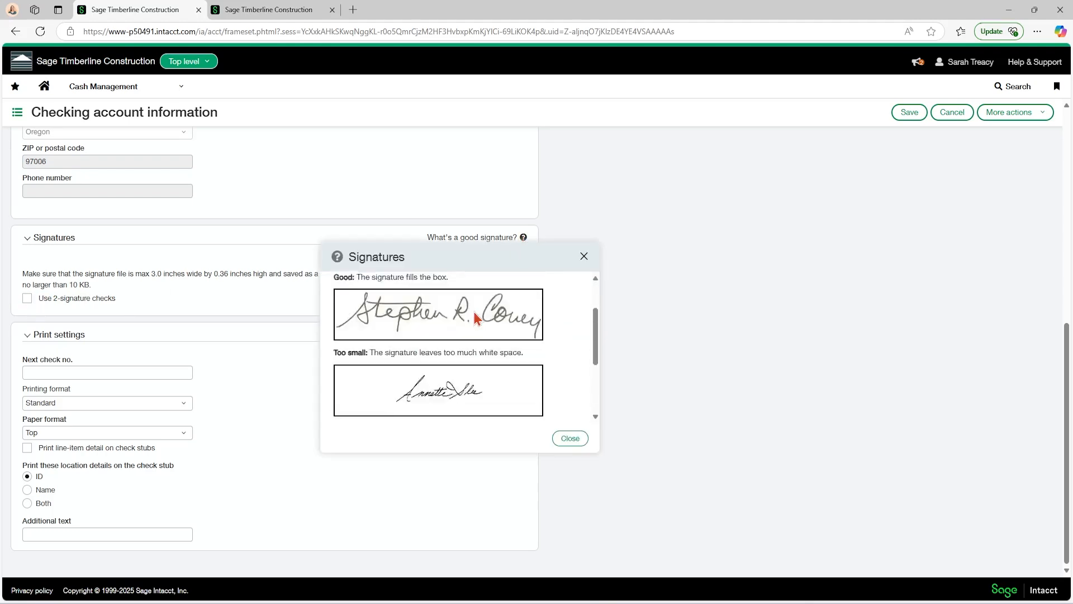
{"action": "left_click", "coordinate": [584, 257]}
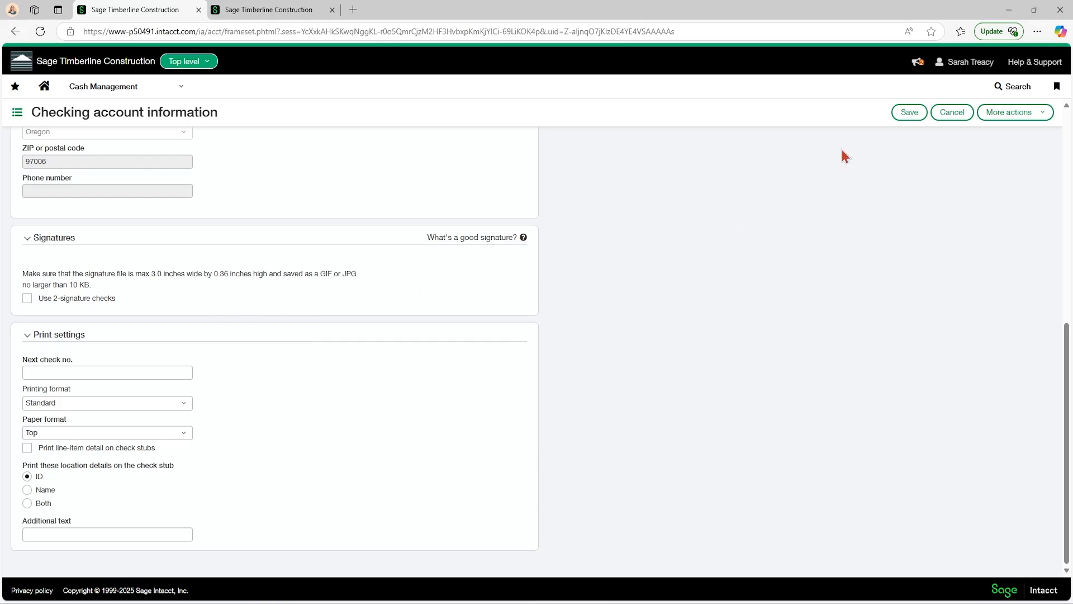
{"action": "left_click", "coordinate": [960, 72]}
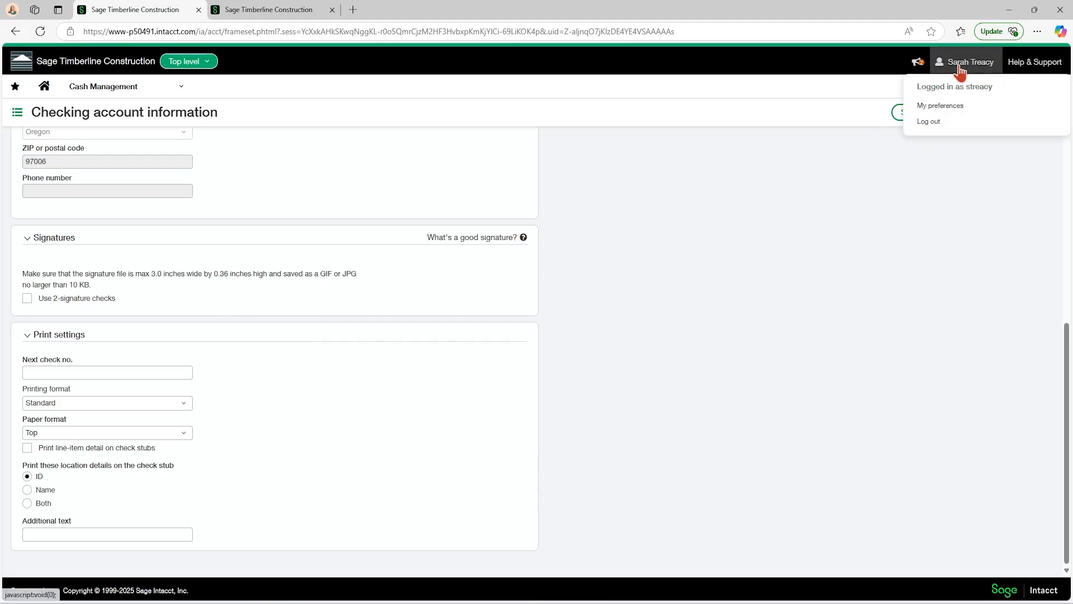
{"action": "left_click", "coordinate": [939, 106]}
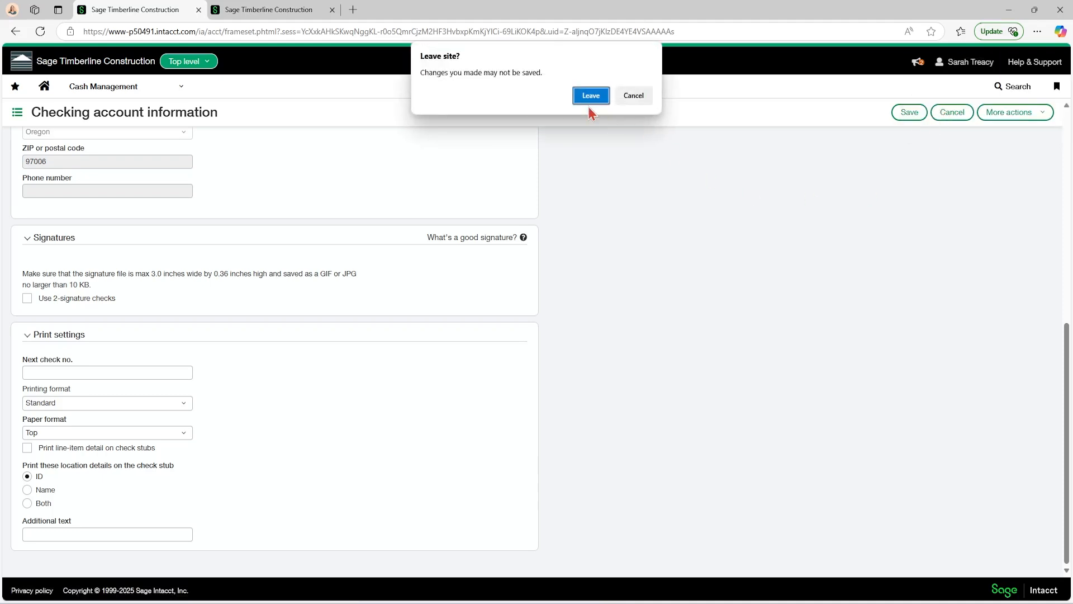
{"action": "left_click", "coordinate": [635, 102]}
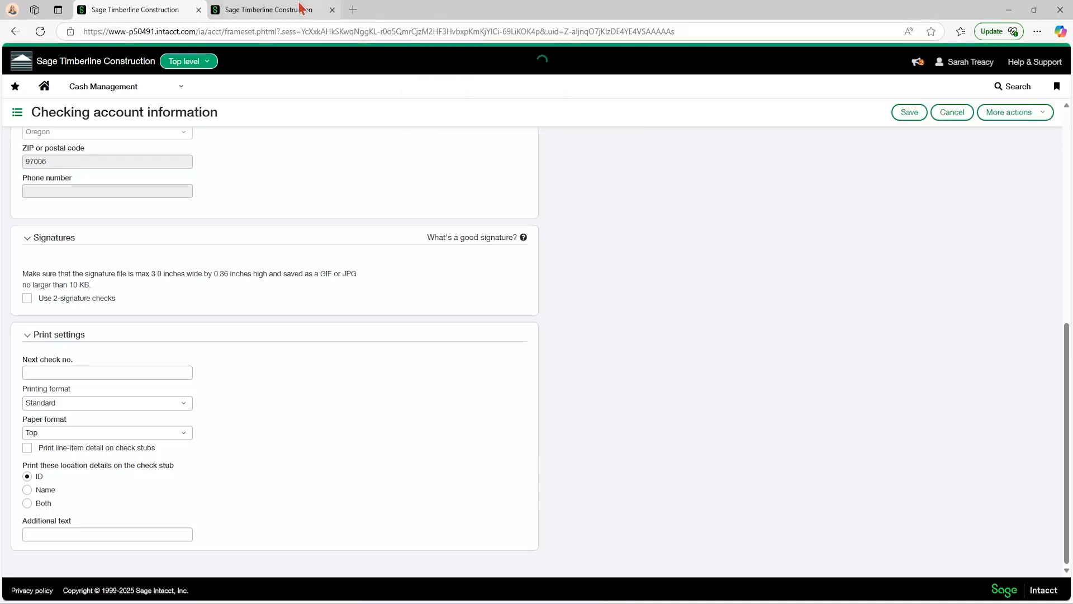
Open the personal user preferences and examine the check preferences for signature upload and horizontal and vertical printing offsets
{"action": "left_click", "coordinate": [958, 76]}
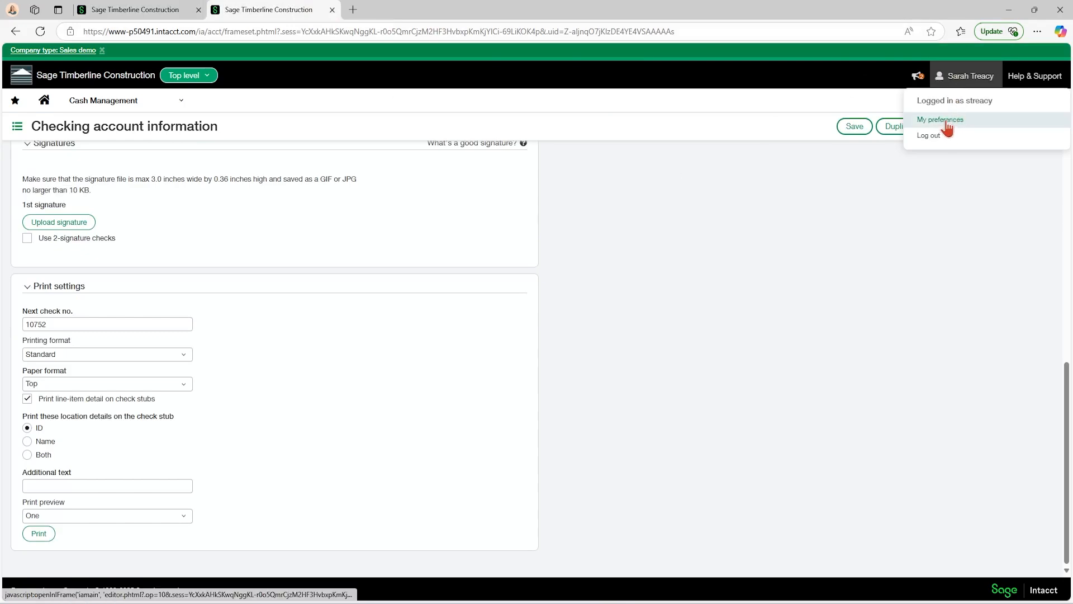
{"action": "left_click", "coordinate": [945, 120]}
{"action": "left_click", "coordinate": [588, 96]}
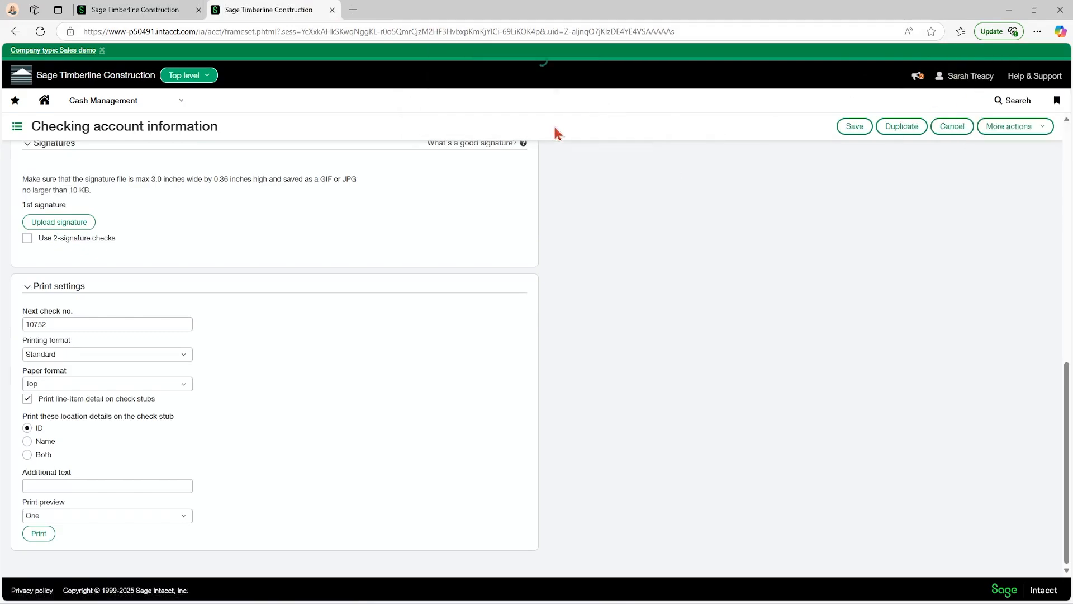
{"action": "scroll", "coordinate": [331, 324], "scroll_direction": "down", "scroll_amount": 12}
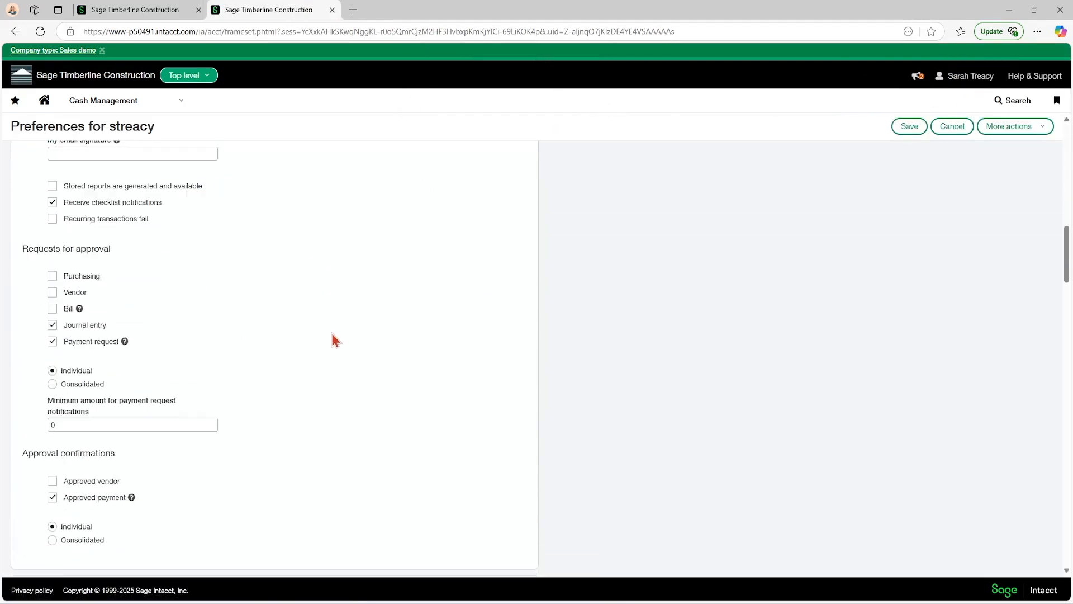
{"action": "scroll", "coordinate": [333, 340], "scroll_direction": "down", "scroll_amount": 20}
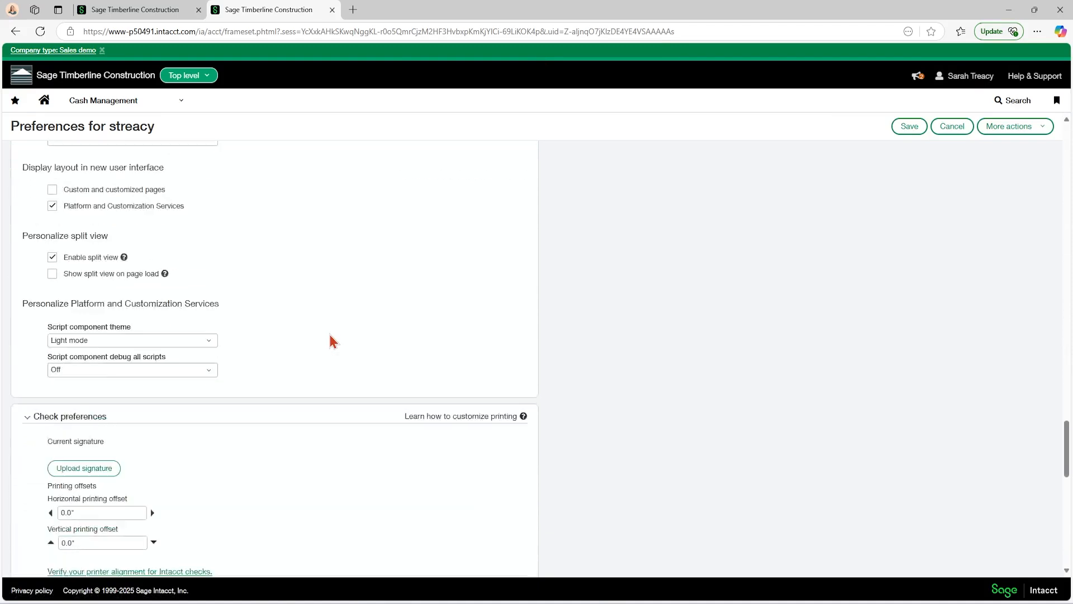
{"action": "scroll", "coordinate": [330, 340], "scroll_direction": "down", "scroll_amount": 3}
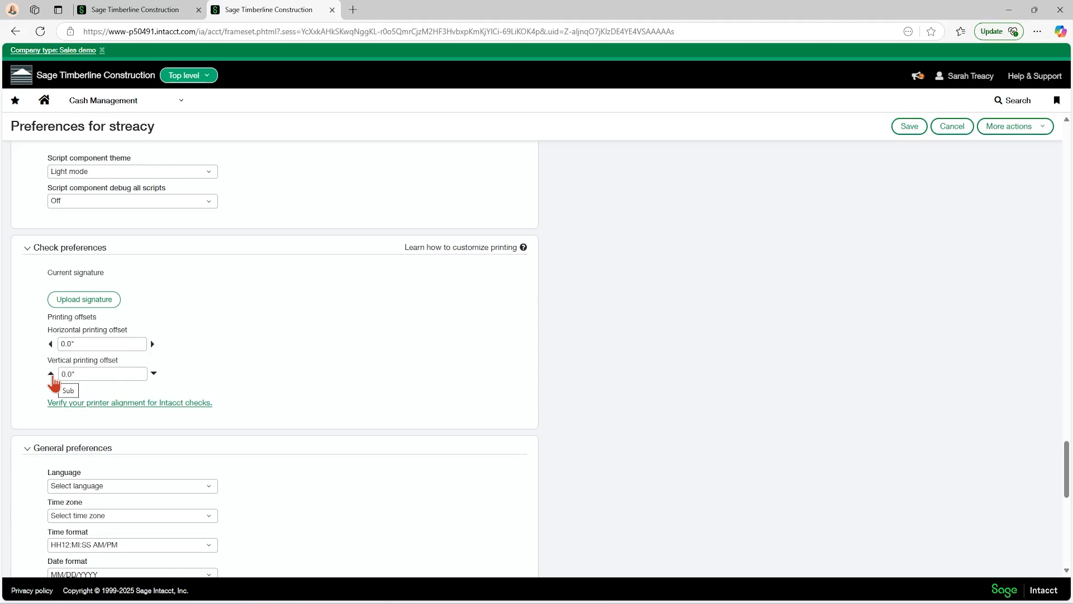
{"action": "left_click", "coordinate": [60, 343]}
Return to the new checking account and review its next check number field and the available printing and paper formats
{"action": "left_click", "coordinate": [146, 10]}
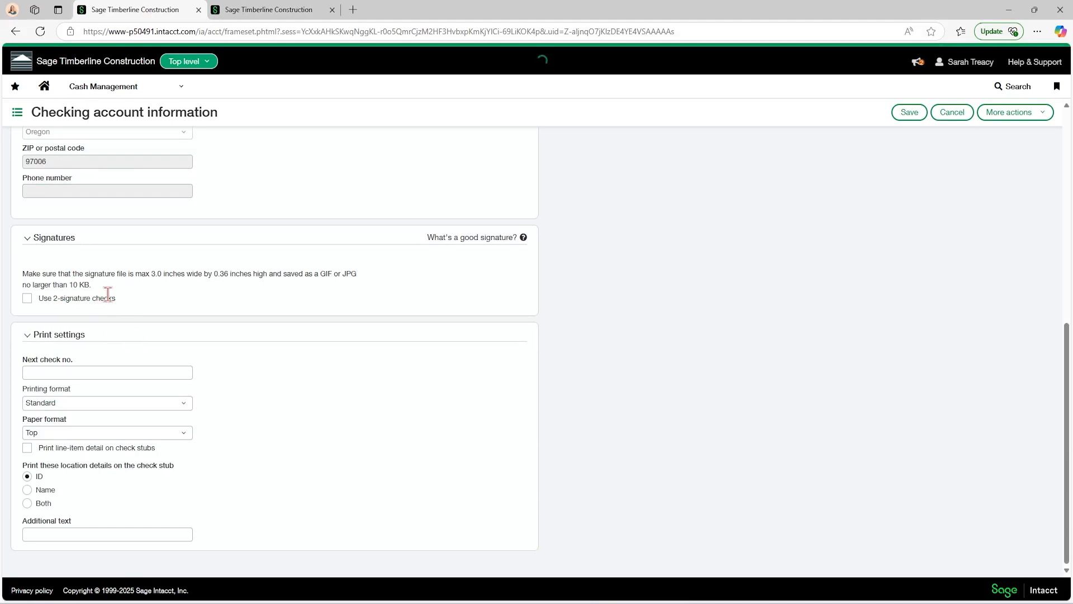
{"action": "left_click", "coordinate": [74, 371]}
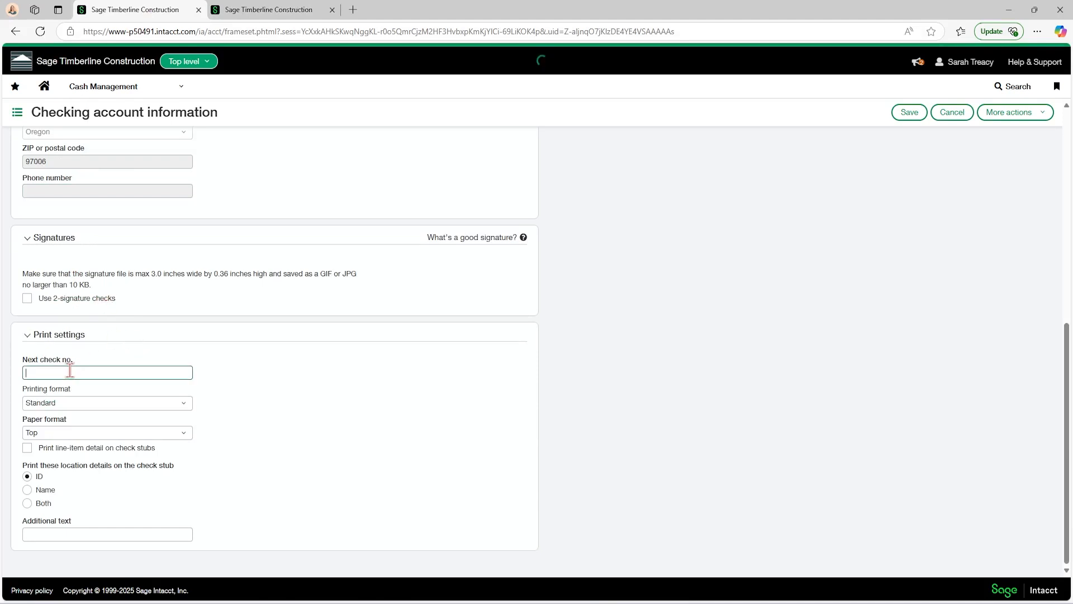
{"action": "left_click", "coordinate": [68, 415]}
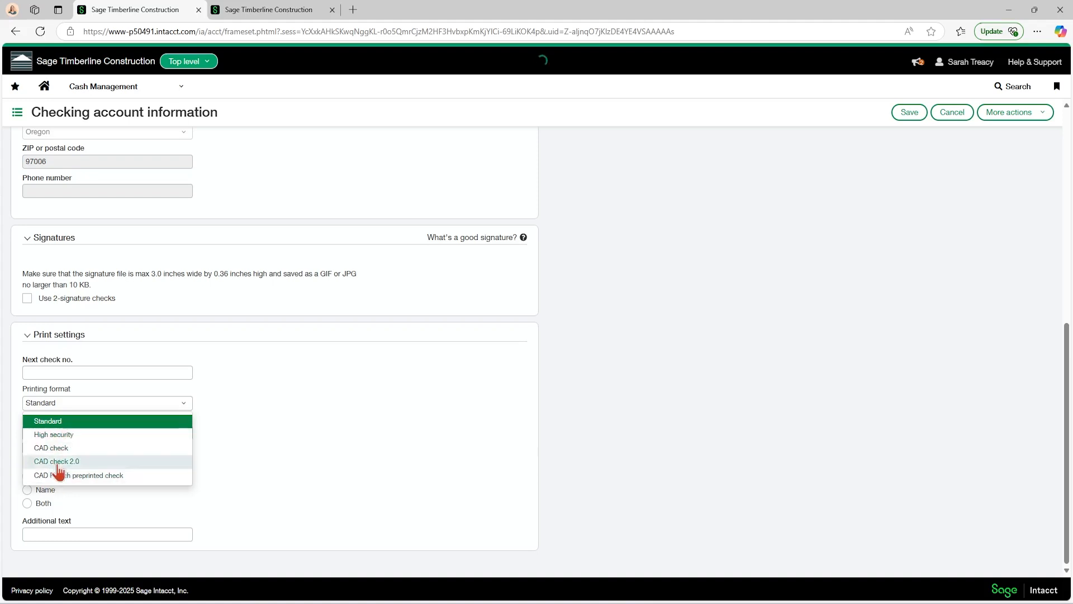
{"action": "left_click", "coordinate": [224, 427]}
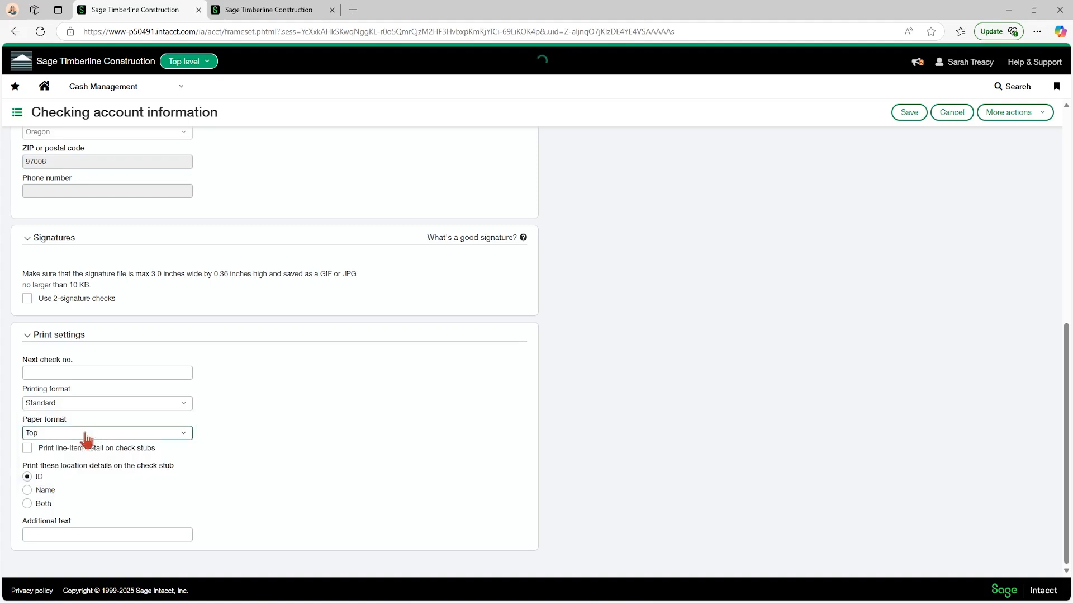
{"action": "left_click", "coordinate": [87, 435]}
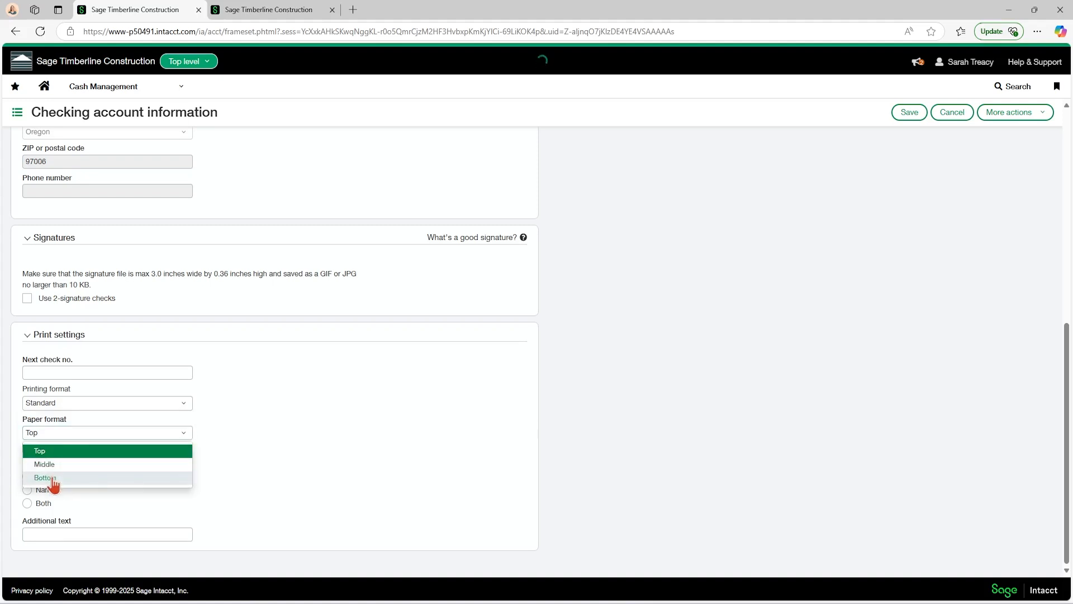
Set the new account's printing format to High security and review the paper format, check stub and additional text options
{"action": "left_click", "coordinate": [75, 404]}
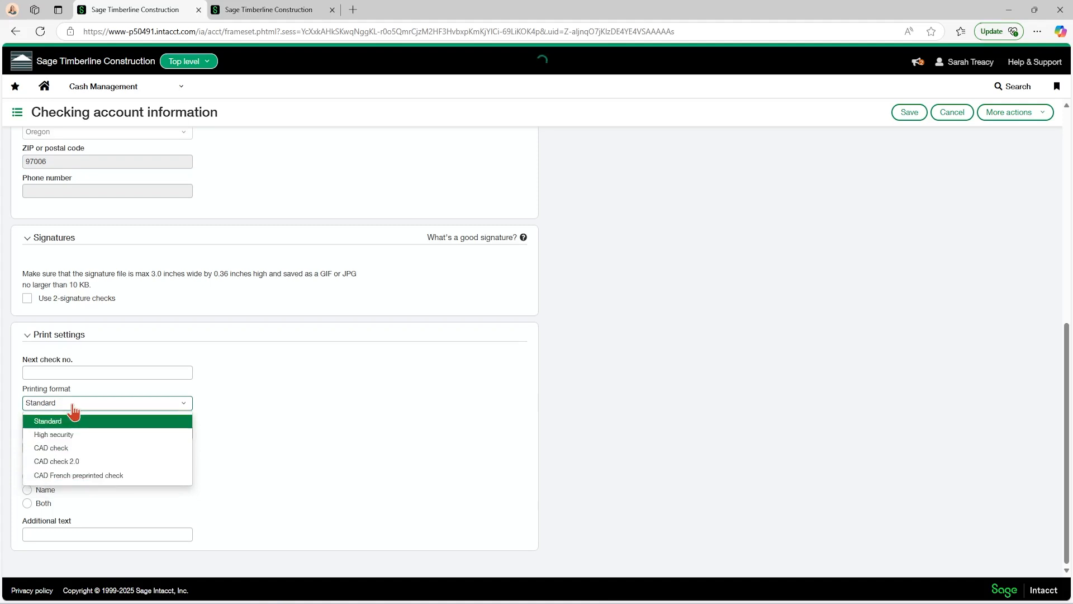
{"action": "left_click", "coordinate": [44, 435]}
{"action": "left_click", "coordinate": [43, 436]}
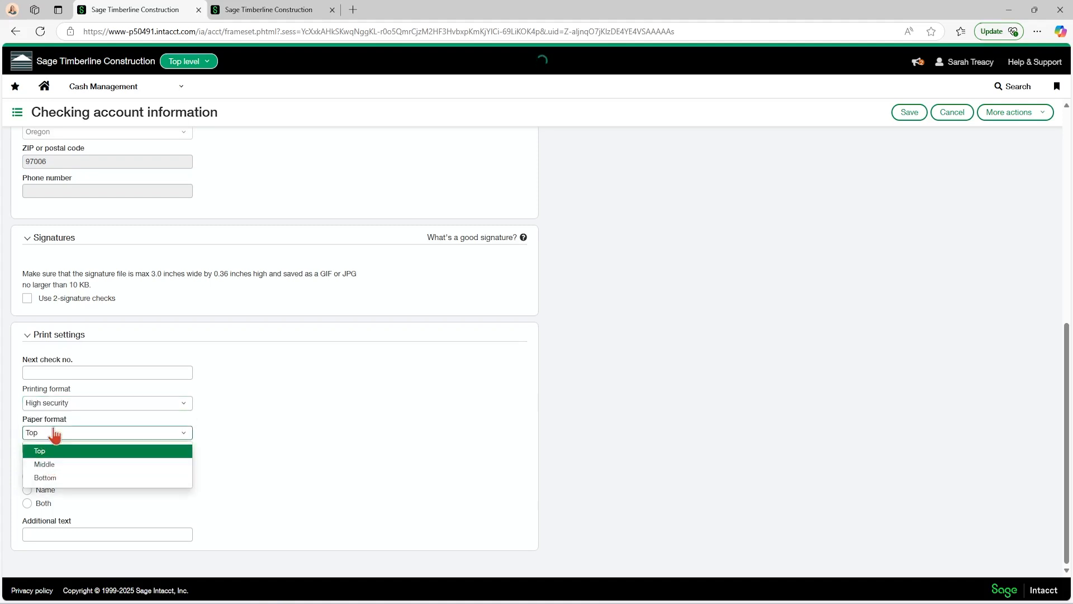
{"action": "left_click", "coordinate": [232, 455]}
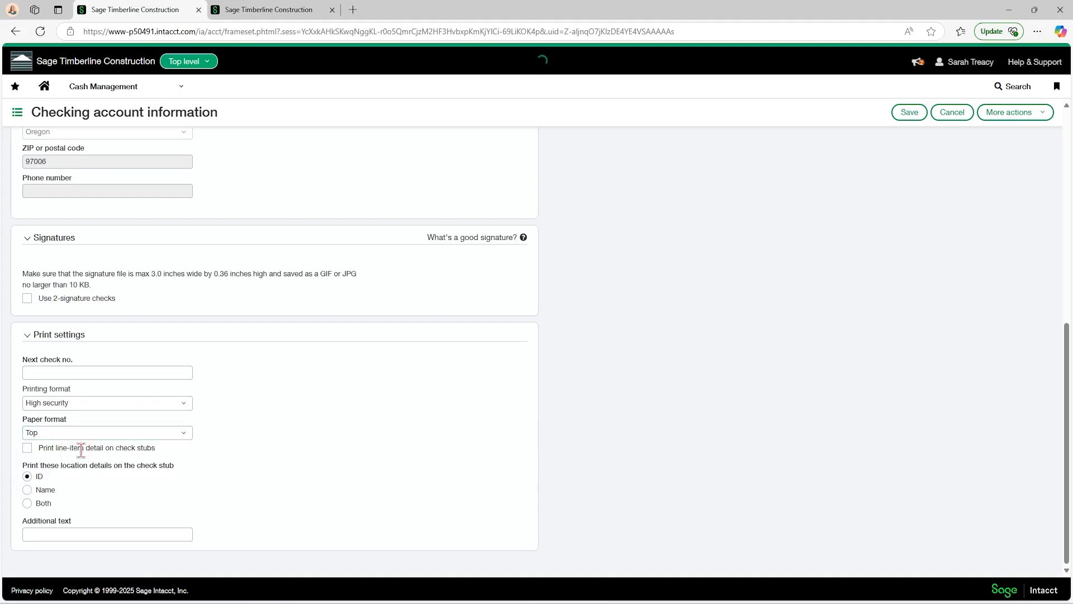
{"action": "left_click", "coordinate": [27, 448]}
{"action": "left_click", "coordinate": [33, 477]}
{"action": "left_click", "coordinate": [38, 534]}
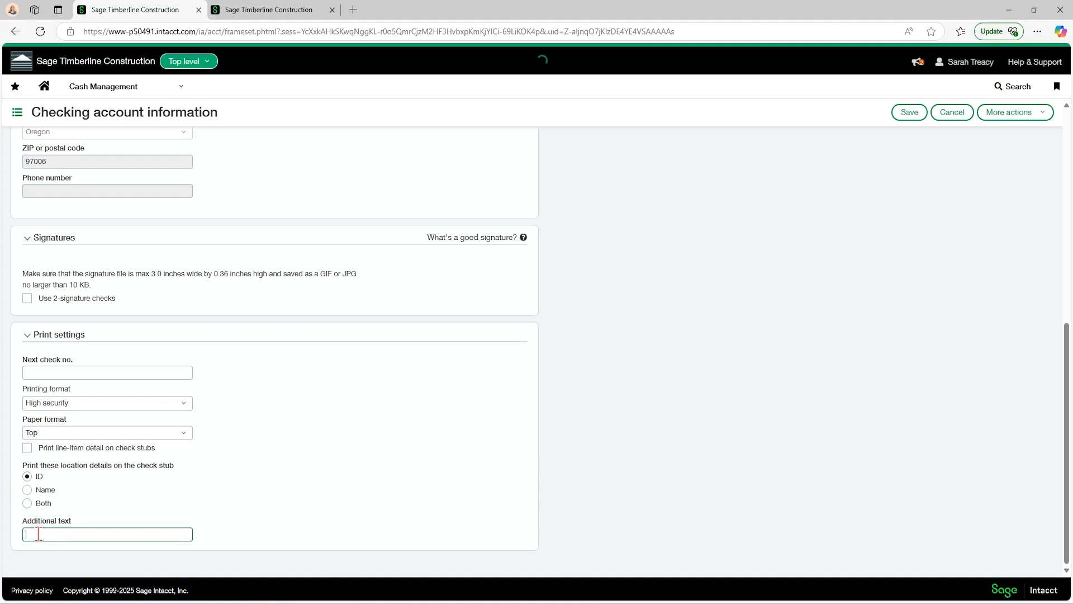
Switch to the other browser tab and open the existing ET CHECKING account for editing from the Cash Management checking accounts
{"action": "left_click", "coordinate": [268, 10]}
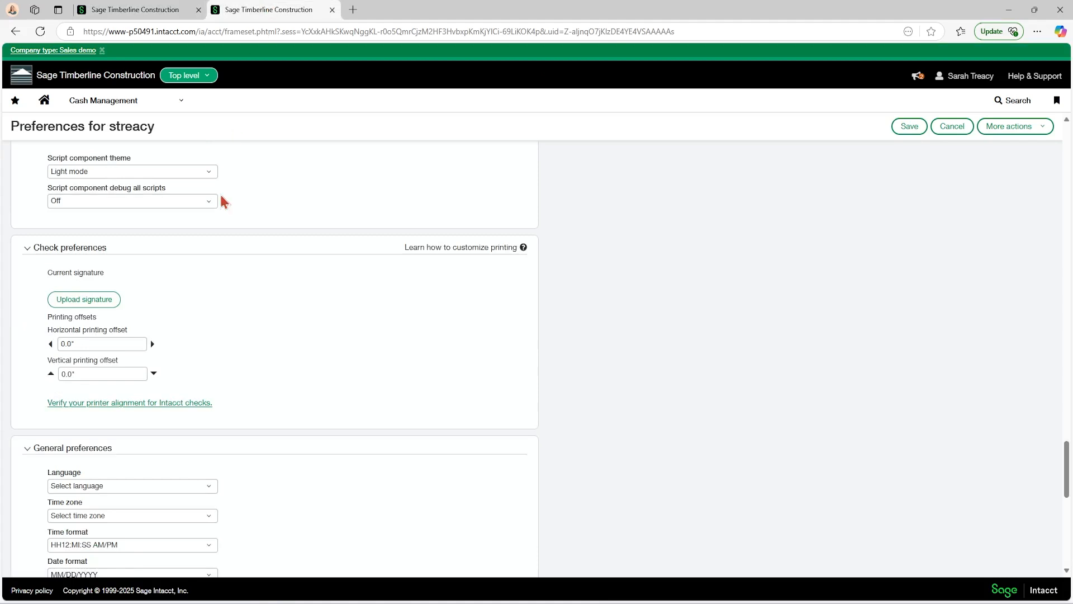
{"action": "scroll", "coordinate": [210, 286], "scroll_direction": "down", "scroll_amount": 2}
{"action": "scroll", "coordinate": [210, 287], "scroll_direction": "up", "scroll_amount": 2}
{"action": "left_click", "coordinate": [97, 103]}
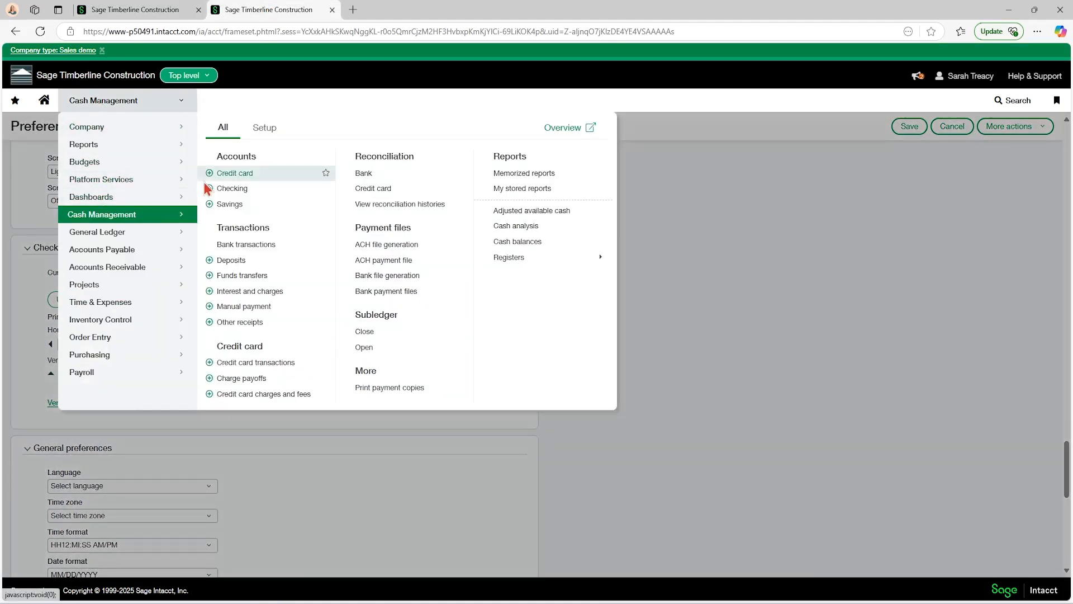
{"action": "left_click", "coordinate": [232, 191]}
{"action": "left_click", "coordinate": [587, 96]}
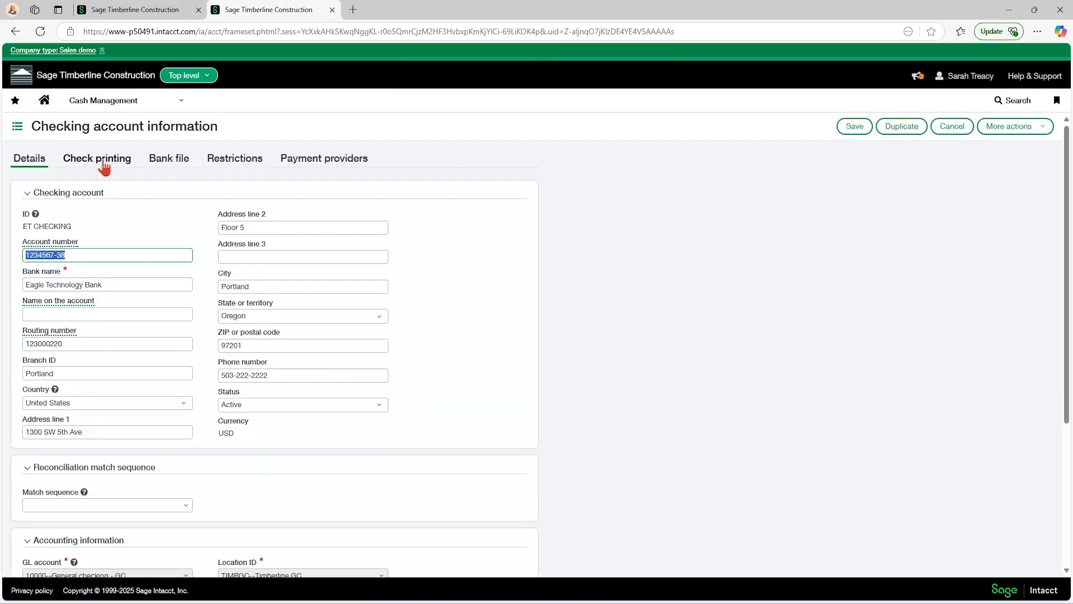
Set the additional text in ET CHECKING's check print settings to TEST and save the account
{"action": "left_click", "coordinate": [102, 162]}
{"action": "scroll", "coordinate": [151, 277], "scroll_direction": "down", "scroll_amount": 10}
{"action": "left_click", "coordinate": [43, 485]}
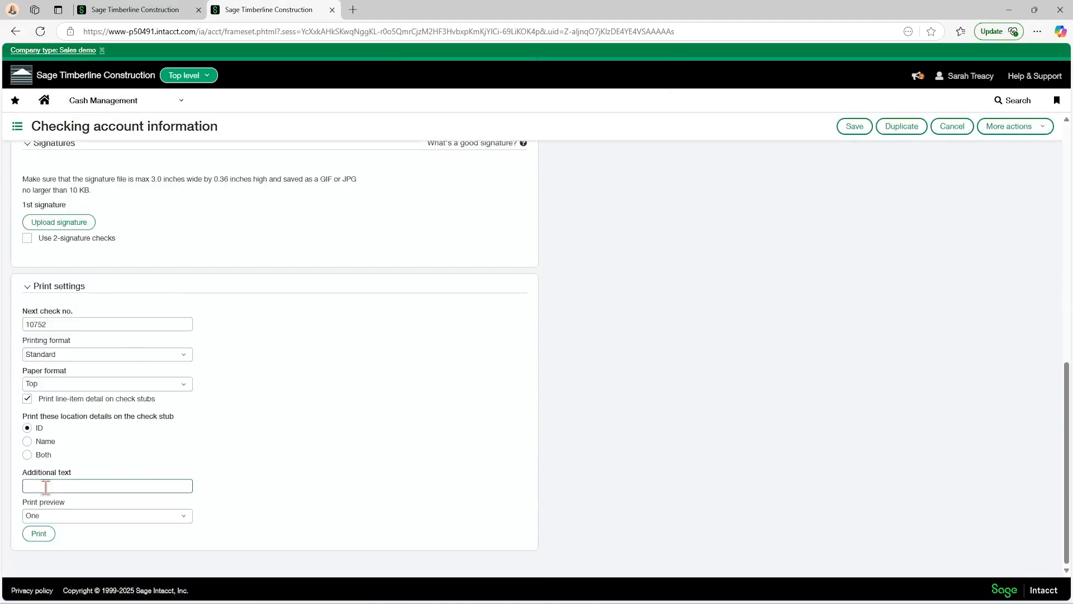
{"action": "type", "text": "TEST"}
{"action": "left_click", "coordinate": [854, 130]}
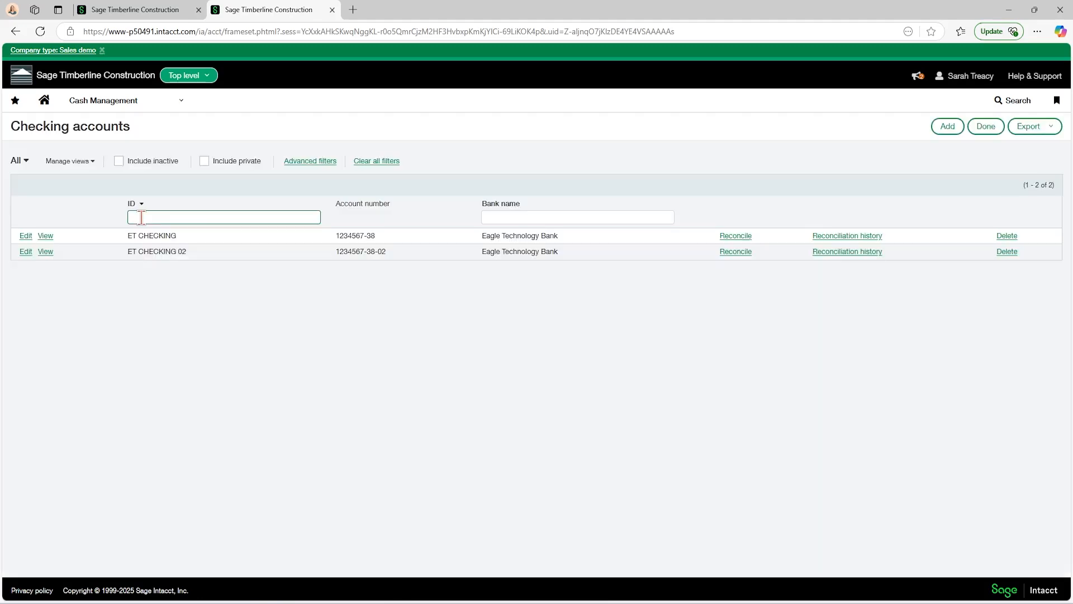
Reopen ET CHECKING and preview one sample check to examine where the additional text prints, closing the preview
{"action": "left_click", "coordinate": [45, 236]}
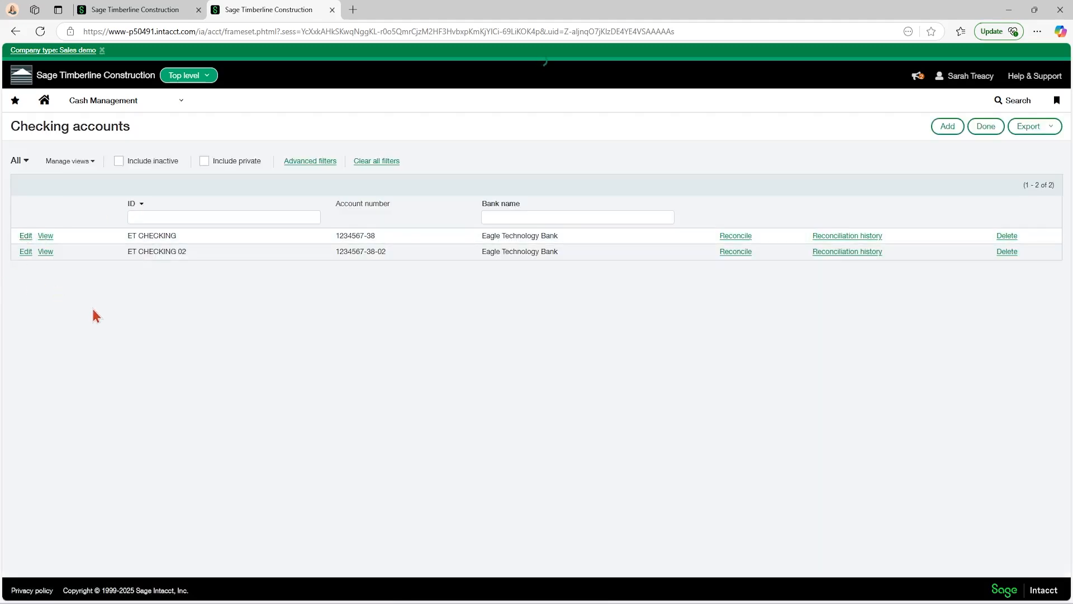
{"action": "scroll", "coordinate": [92, 307], "scroll_direction": "up", "scroll_amount": 5}
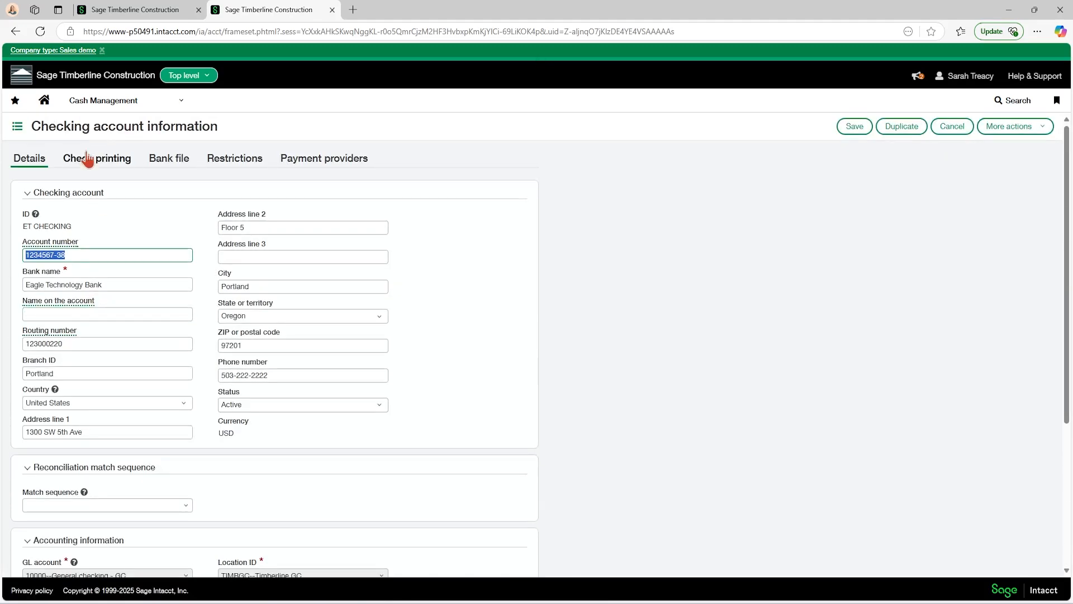
{"action": "left_click", "coordinate": [88, 160]}
{"action": "scroll", "coordinate": [88, 313], "scroll_direction": "down", "scroll_amount": 10}
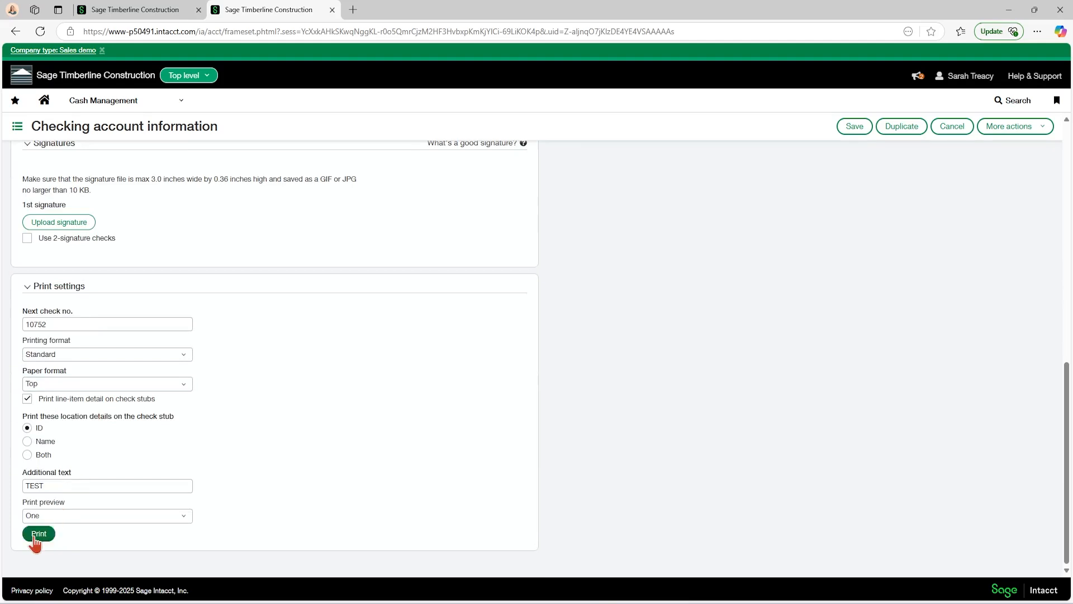
{"action": "left_click", "coordinate": [39, 533]}
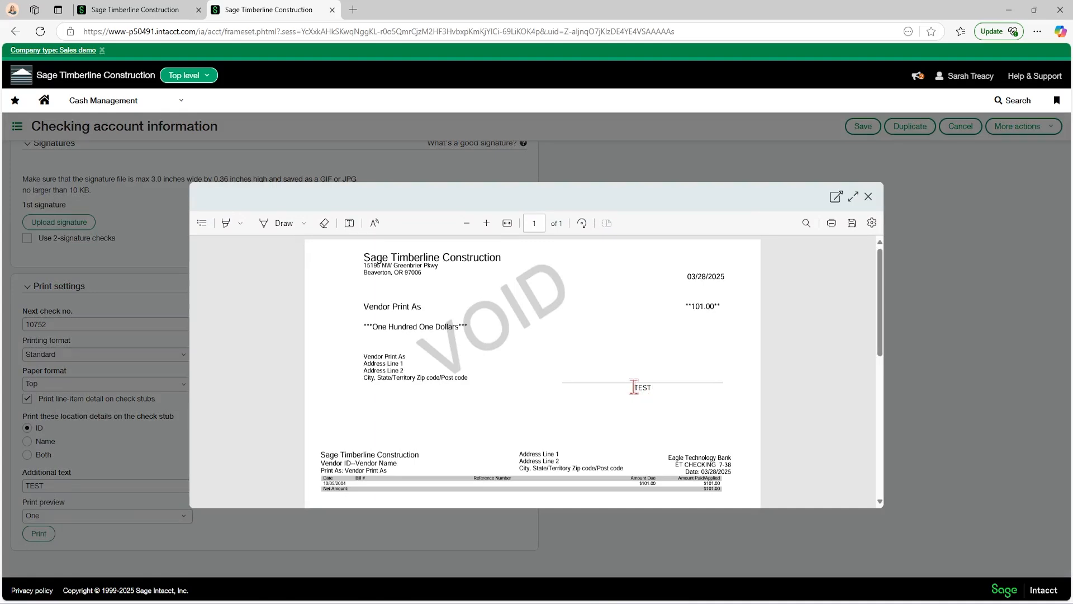
{"action": "left_click", "coordinate": [868, 197]}
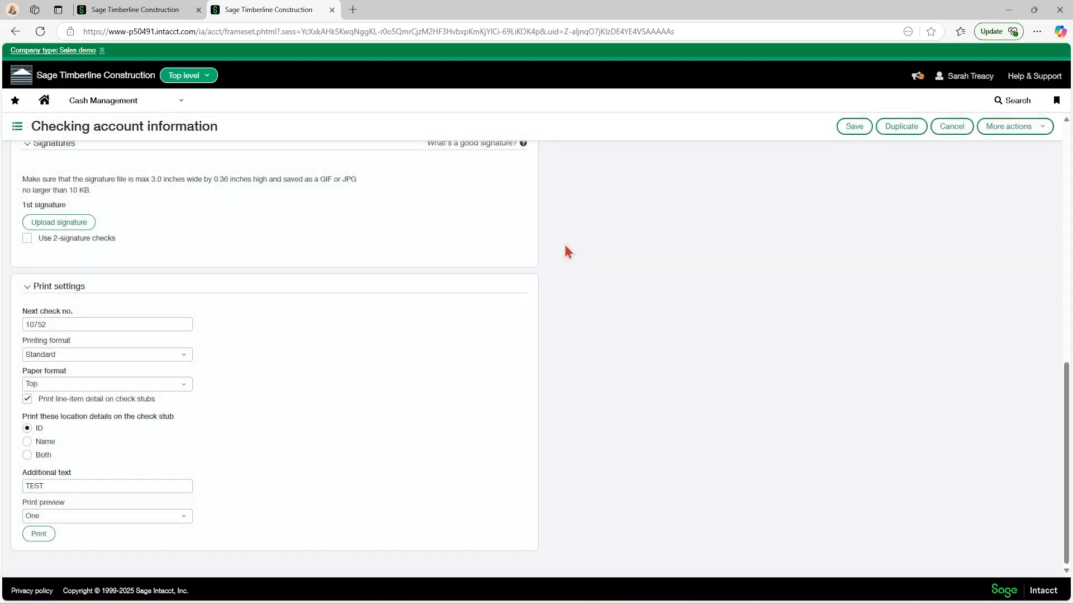
Return to the new checking account in the first browser tab and go to its check stock options
{"action": "left_click", "coordinate": [96, 485]}
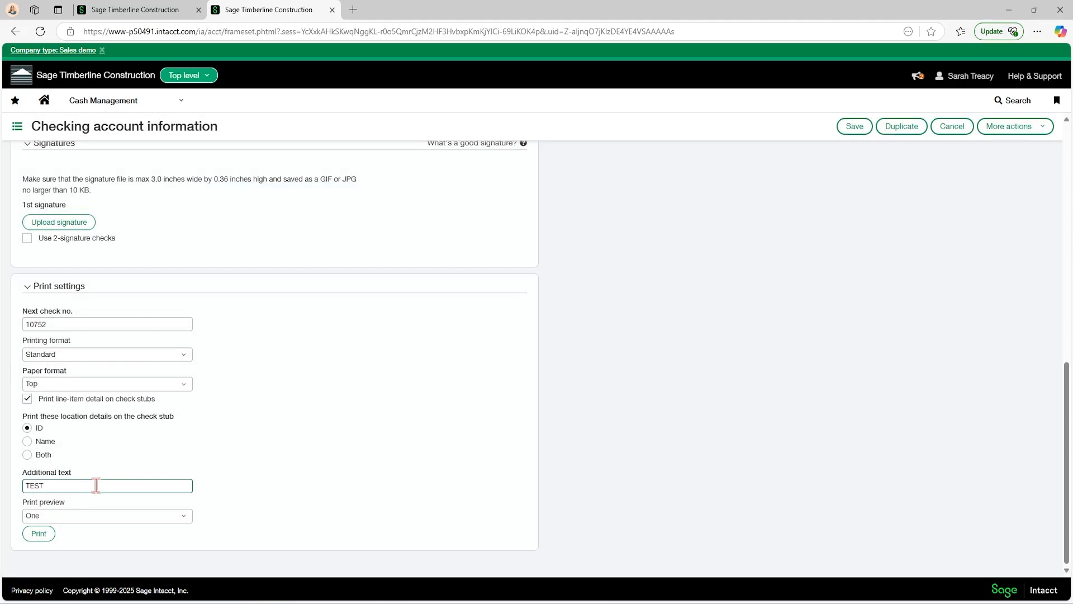
{"action": "left_click", "coordinate": [145, 11]}
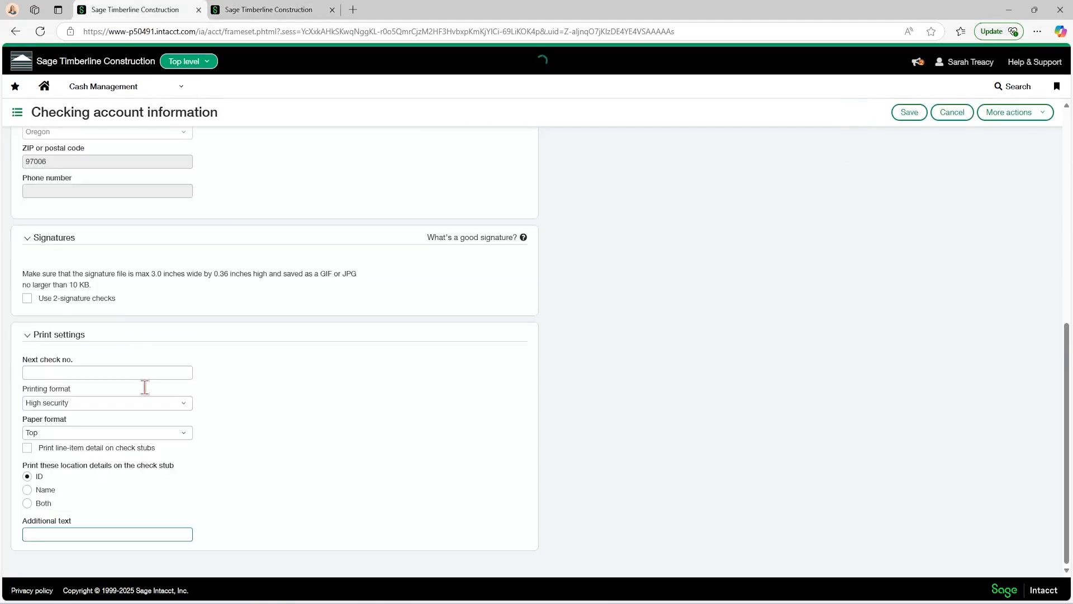
{"action": "scroll", "coordinate": [99, 405], "scroll_direction": "up", "scroll_amount": 1}
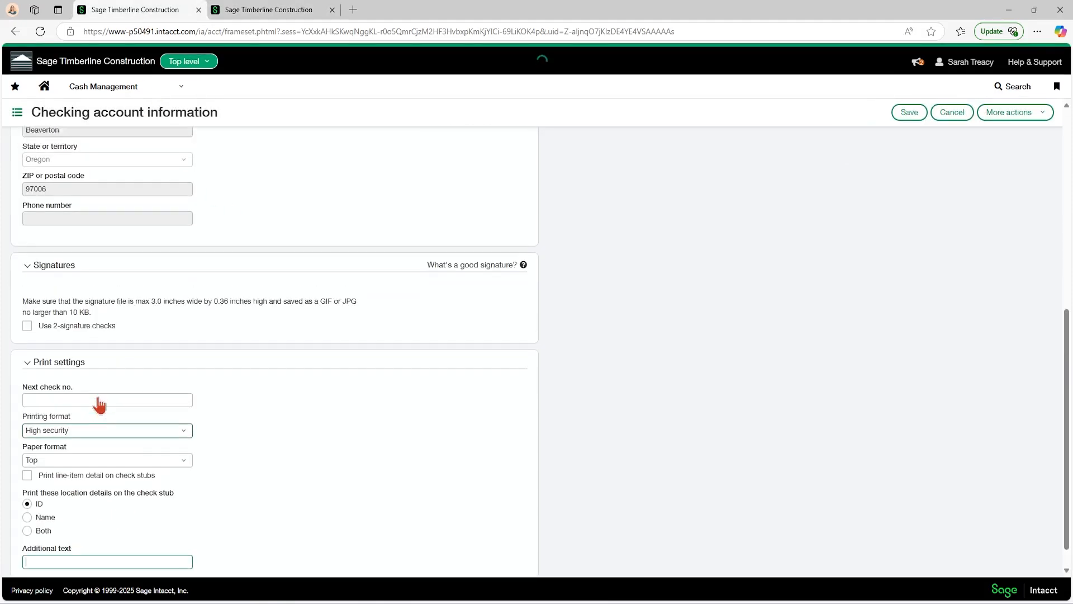
{"action": "scroll", "coordinate": [99, 404], "scroll_direction": "up", "scroll_amount": 7}
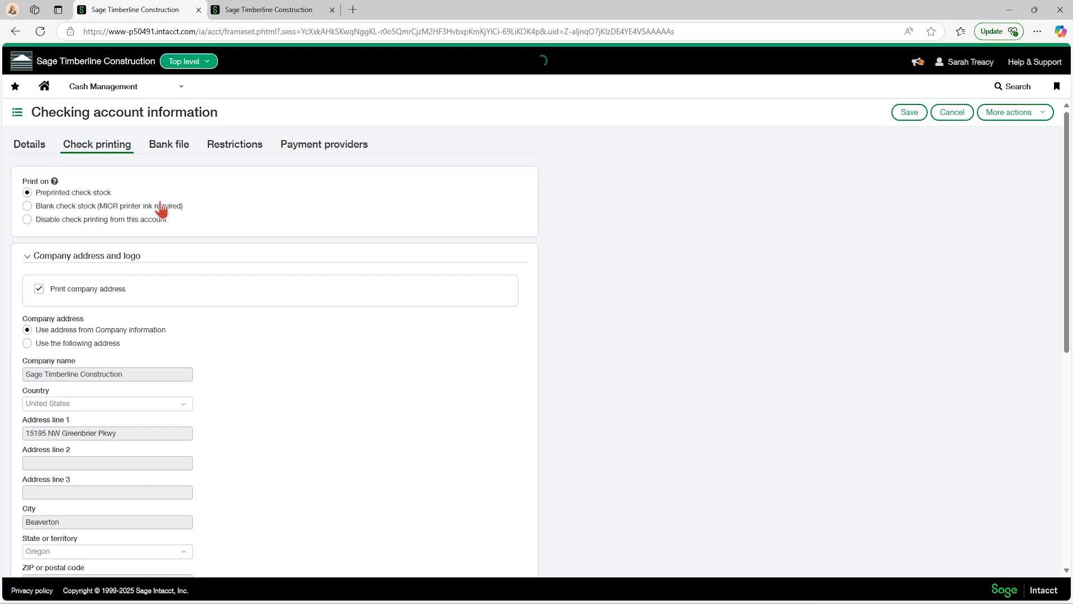
Switch the account to blank check stock to examine the MICR settings, and restore preprinted check stock
{"action": "left_click", "coordinate": [27, 206]}
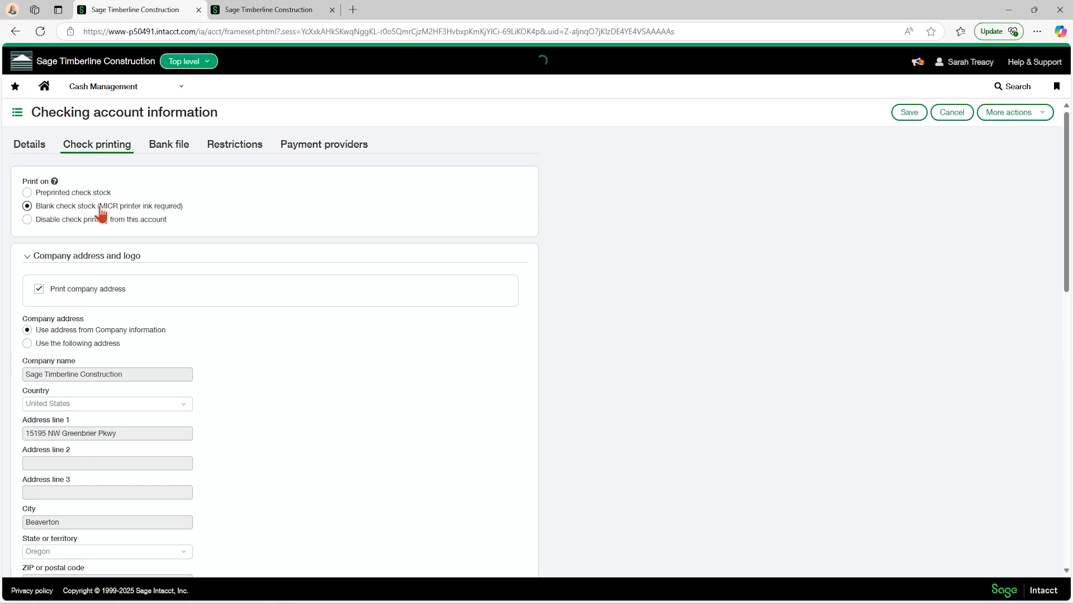
{"action": "scroll", "coordinate": [157, 220], "scroll_direction": "down", "scroll_amount": 8}
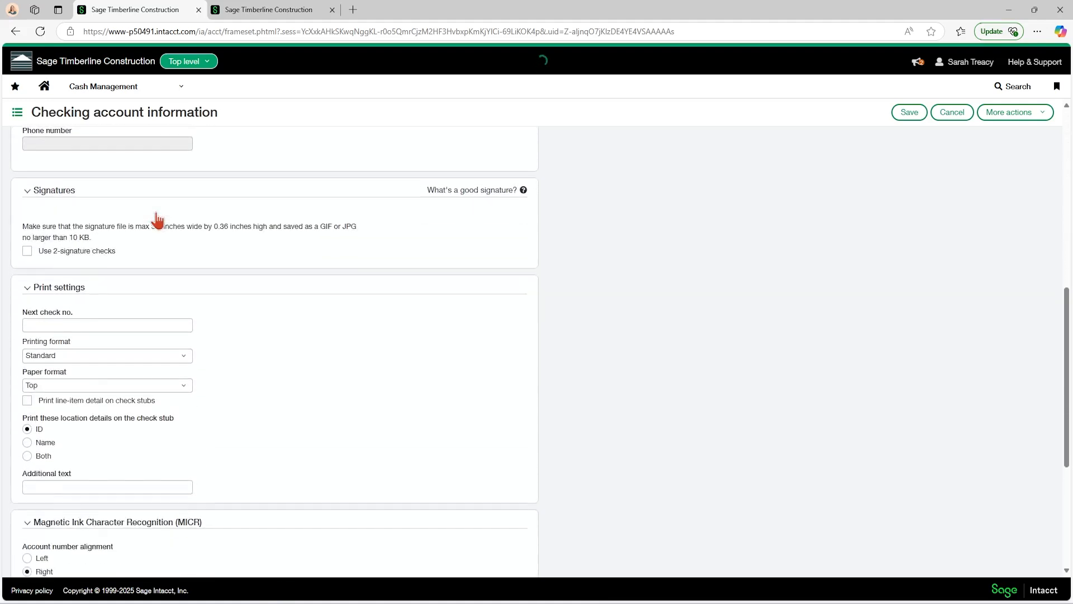
{"action": "scroll", "coordinate": [156, 220], "scroll_direction": "down", "scroll_amount": 5}
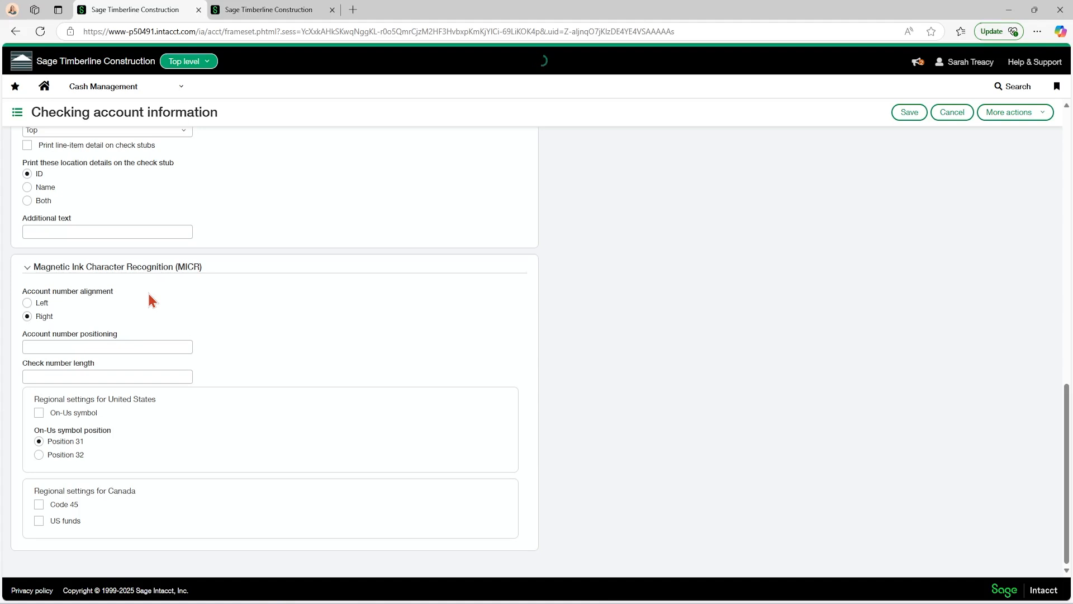
{"action": "scroll", "coordinate": [149, 296], "scroll_direction": "up", "scroll_amount": 10}
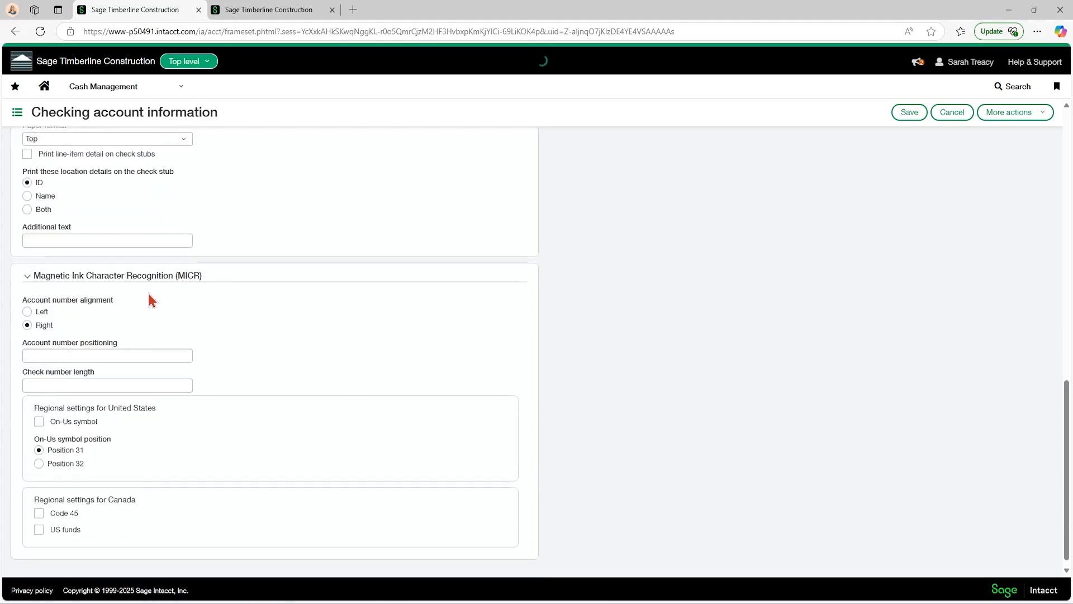
{"action": "scroll", "coordinate": [148, 300], "scroll_direction": "up", "scroll_amount": 3}
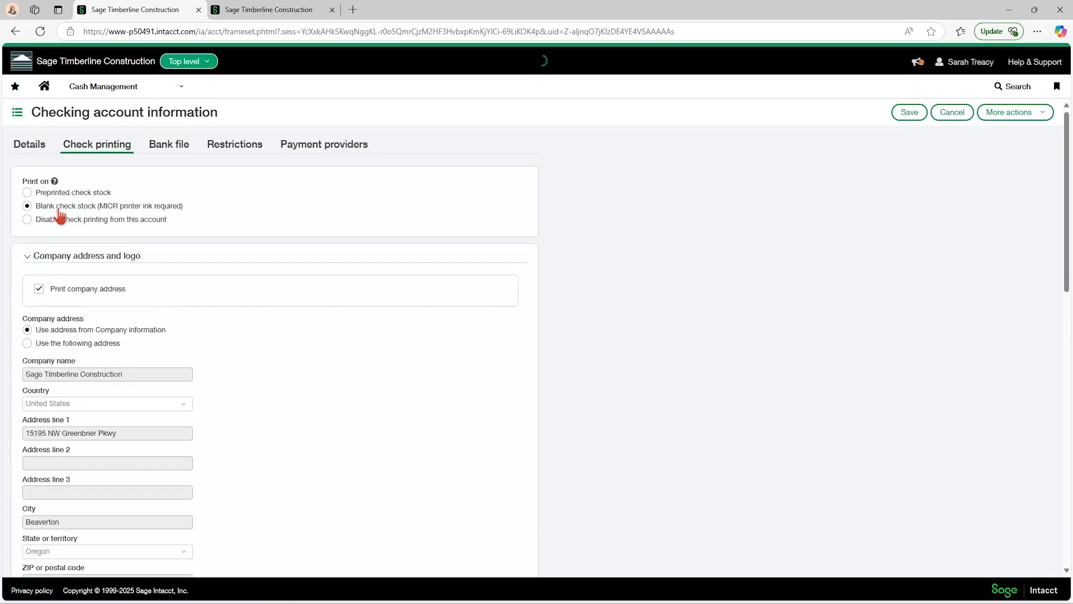
{"action": "left_click", "coordinate": [27, 192]}
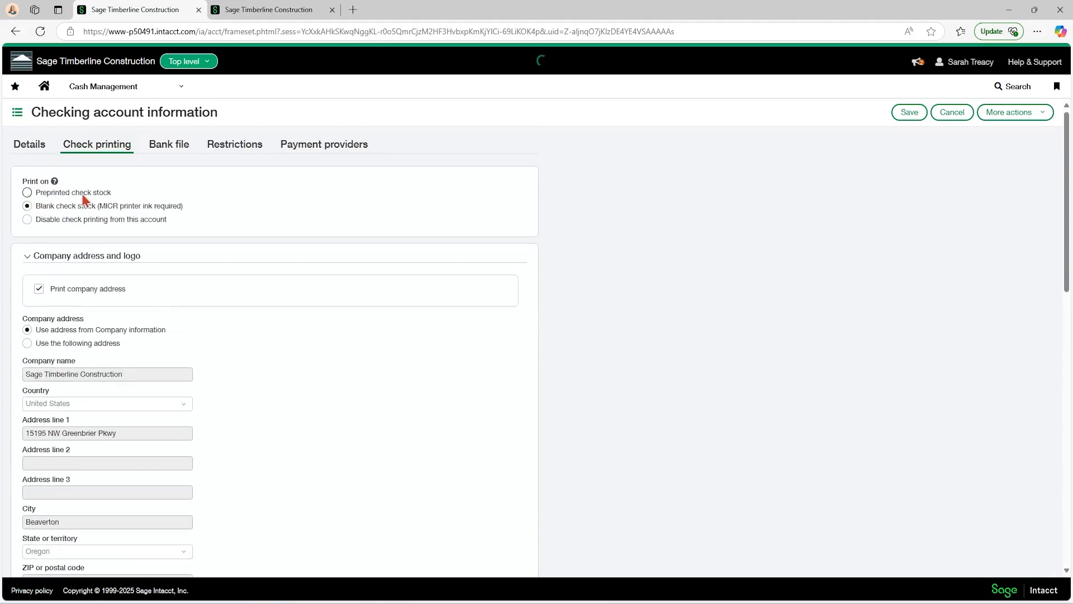
Enable ACH payments in the new account's bank file settings and start adding an ACH bank configuration
{"action": "left_click", "coordinate": [167, 148]}
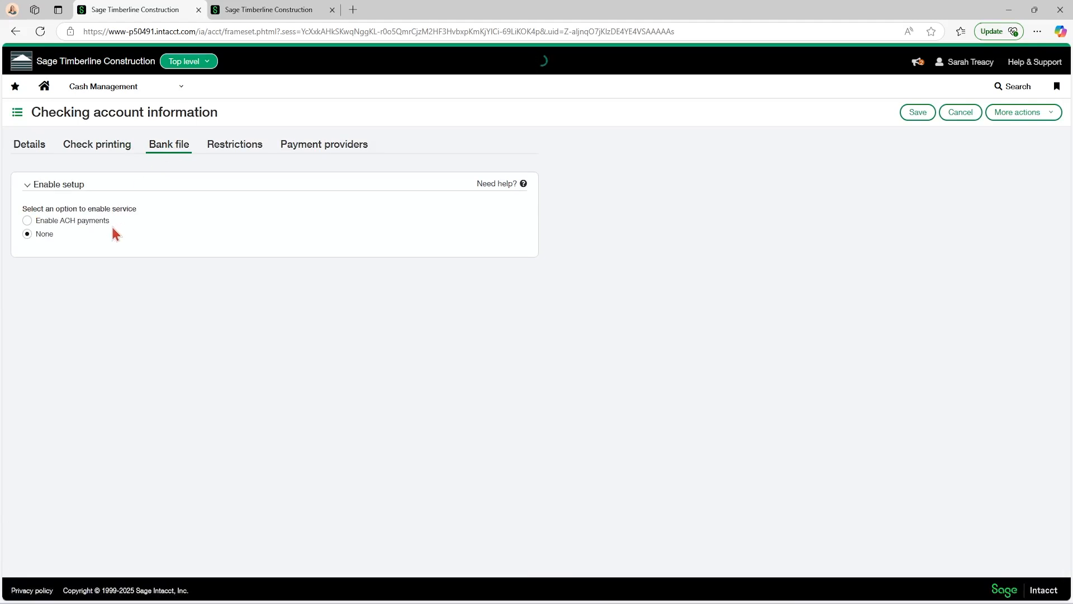
{"action": "left_click", "coordinate": [26, 221]}
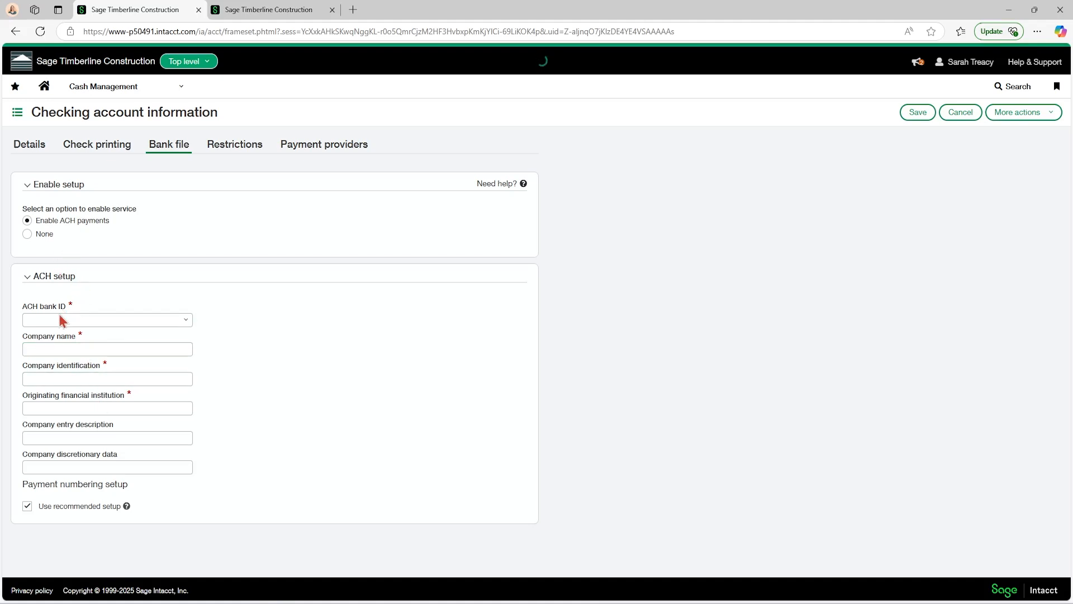
{"action": "left_click", "coordinate": [187, 322]}
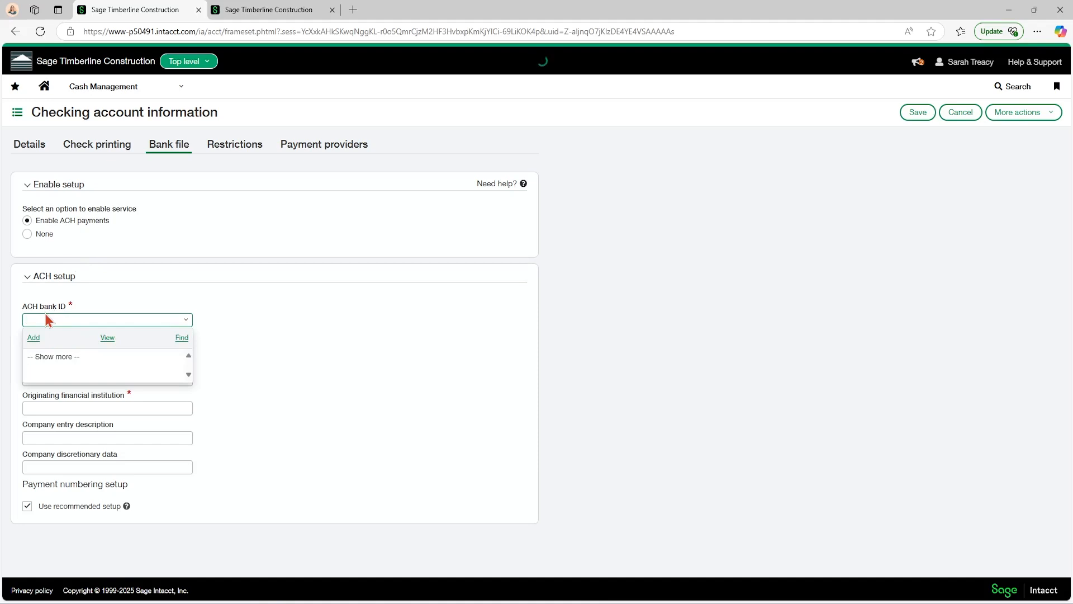
{"action": "left_click", "coordinate": [34, 337]}
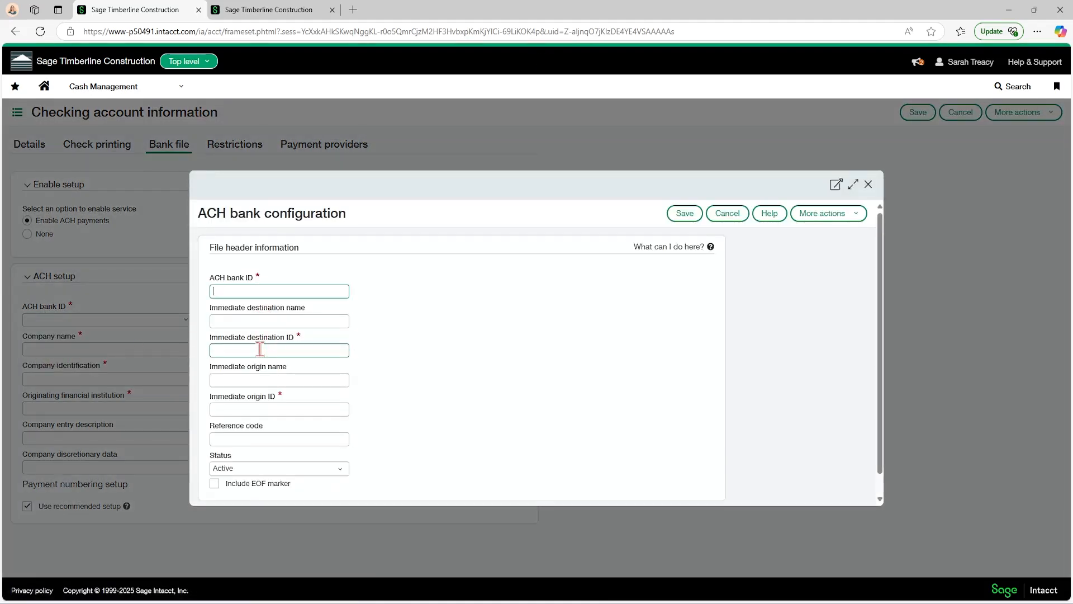
Read the field descriptions in the Standard ACH Bank Configuration help, and close the help and the unsaved bank configuration
{"action": "left_click", "coordinate": [710, 247]}
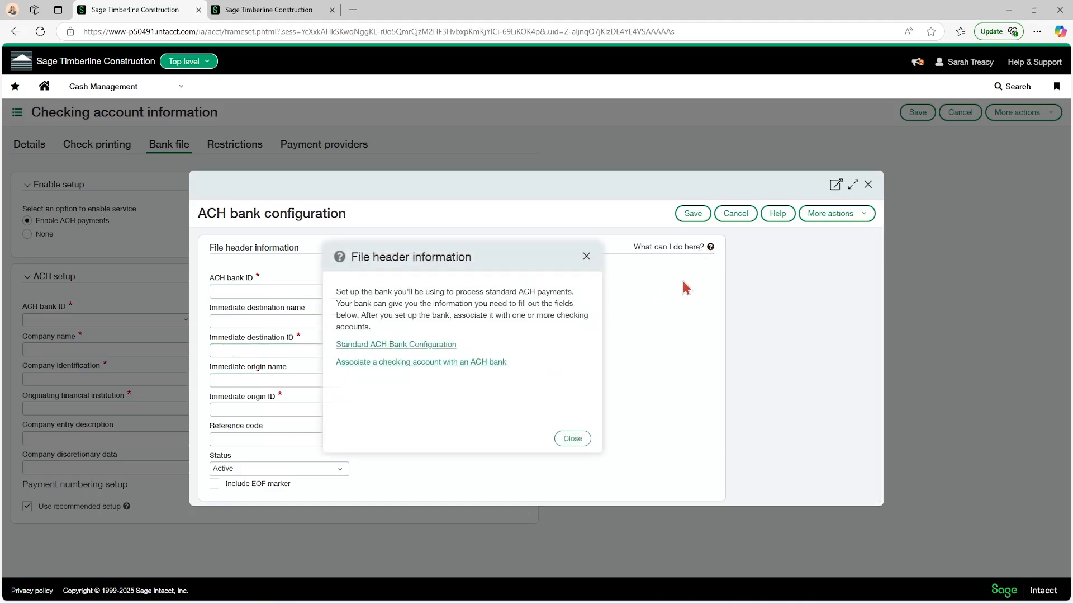
{"action": "left_click", "coordinate": [405, 344]}
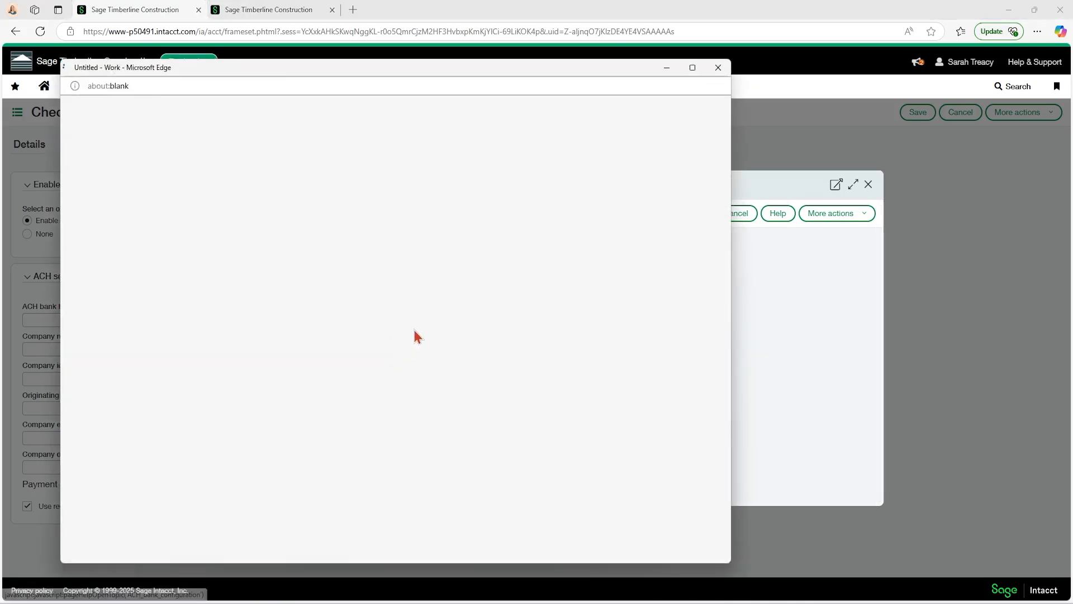
{"action": "scroll", "coordinate": [360, 279], "scroll_direction": "down", "scroll_amount": 6}
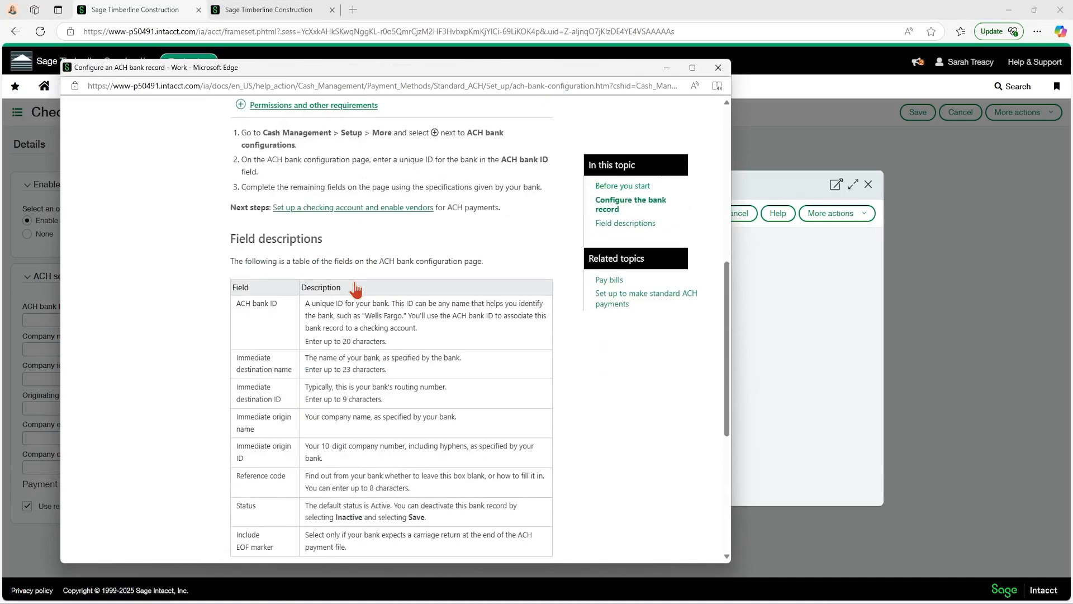
{"action": "scroll", "coordinate": [356, 289], "scroll_direction": "down", "scroll_amount": 3}
{"action": "scroll", "coordinate": [356, 289], "scroll_direction": "up", "scroll_amount": 1}
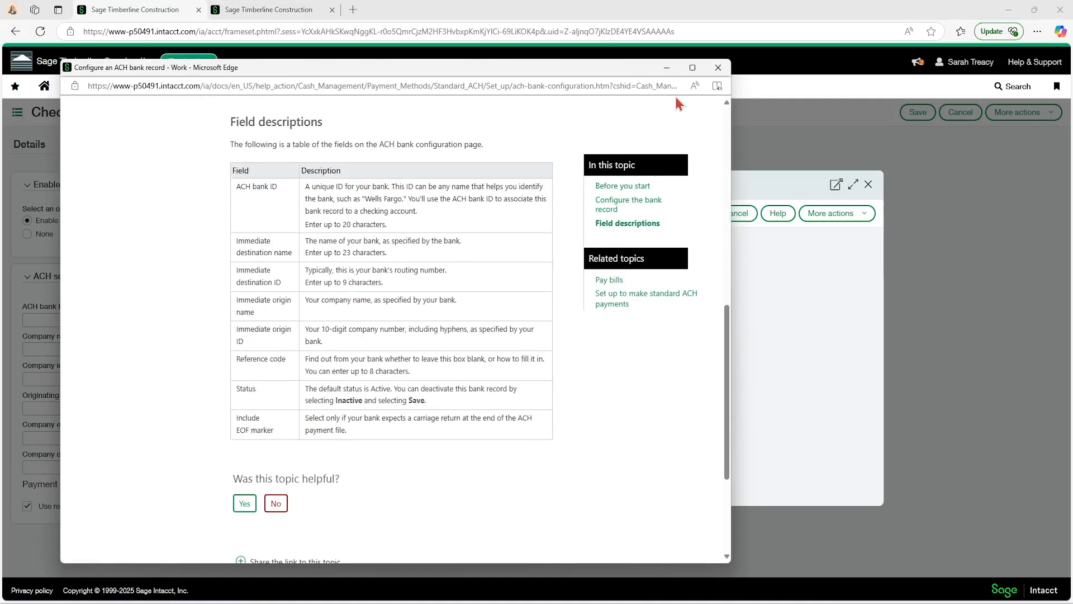
{"action": "left_click", "coordinate": [717, 68]}
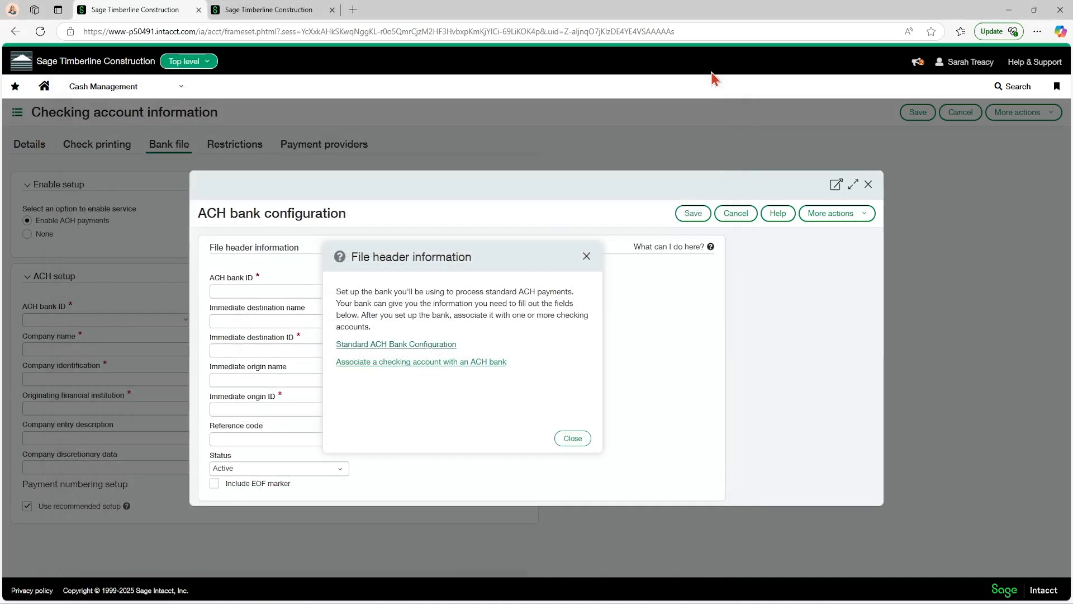
{"action": "left_click", "coordinate": [587, 257]}
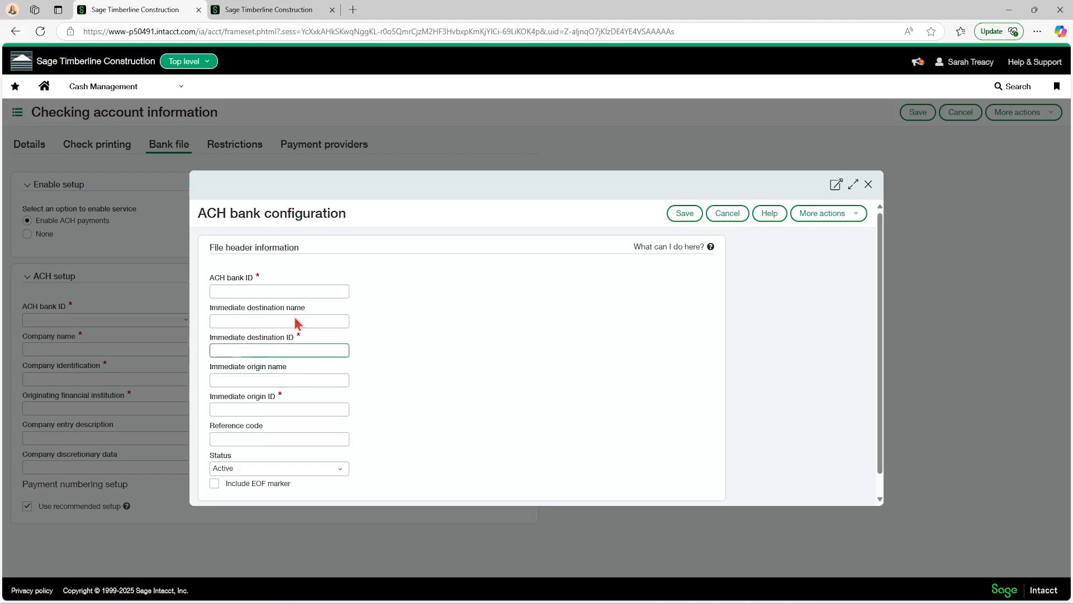
{"action": "left_click", "coordinate": [868, 184]}
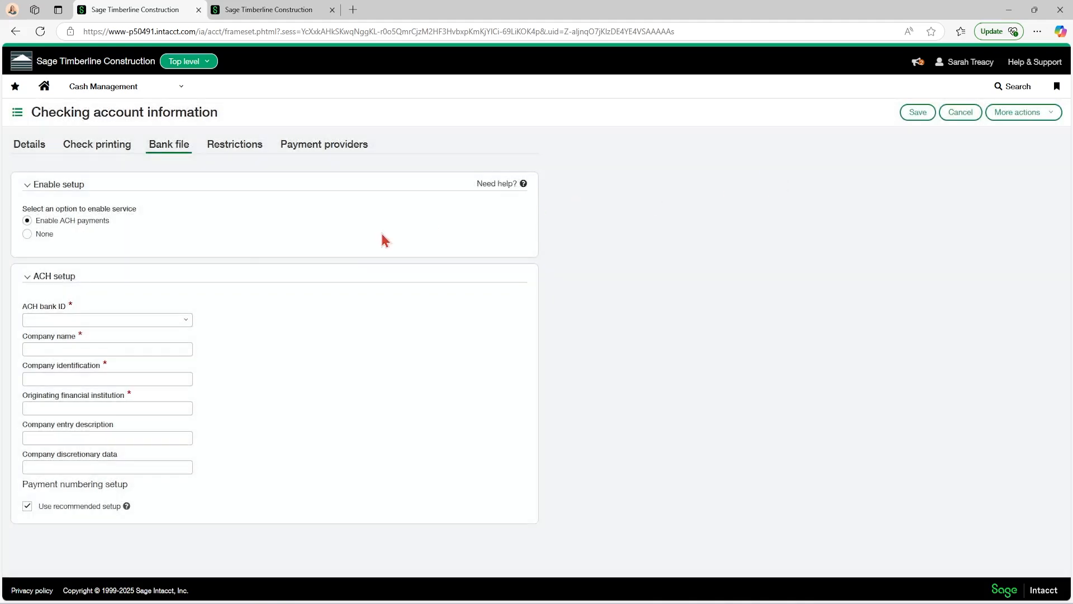
Switch the bank file service between None and ACH payments to examine the ACH setup fields, leaving it at None
{"action": "left_click", "coordinate": [27, 234]}
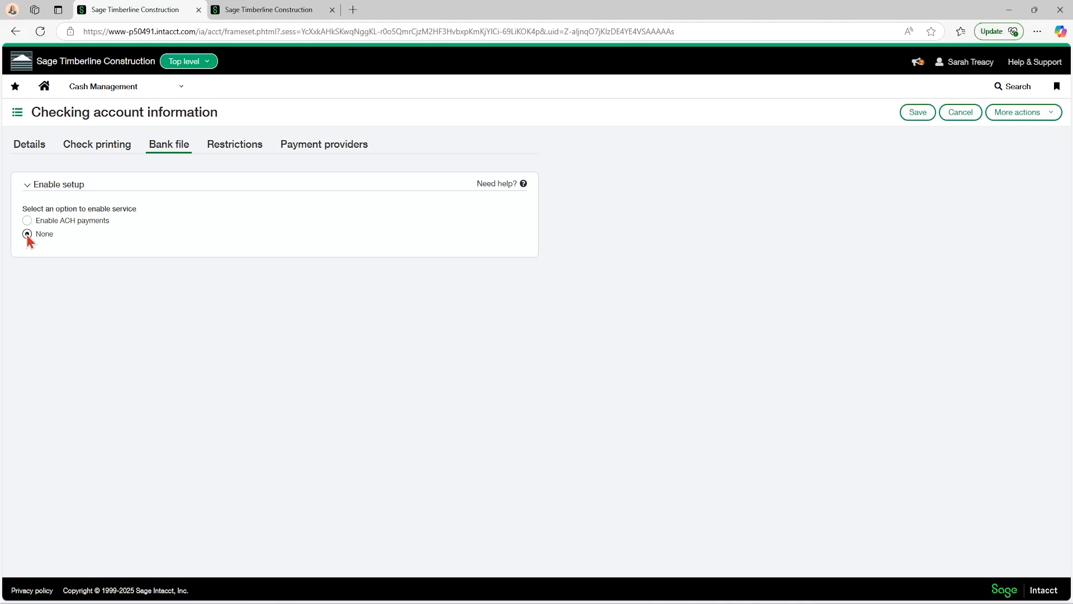
{"action": "left_click", "coordinate": [27, 220]}
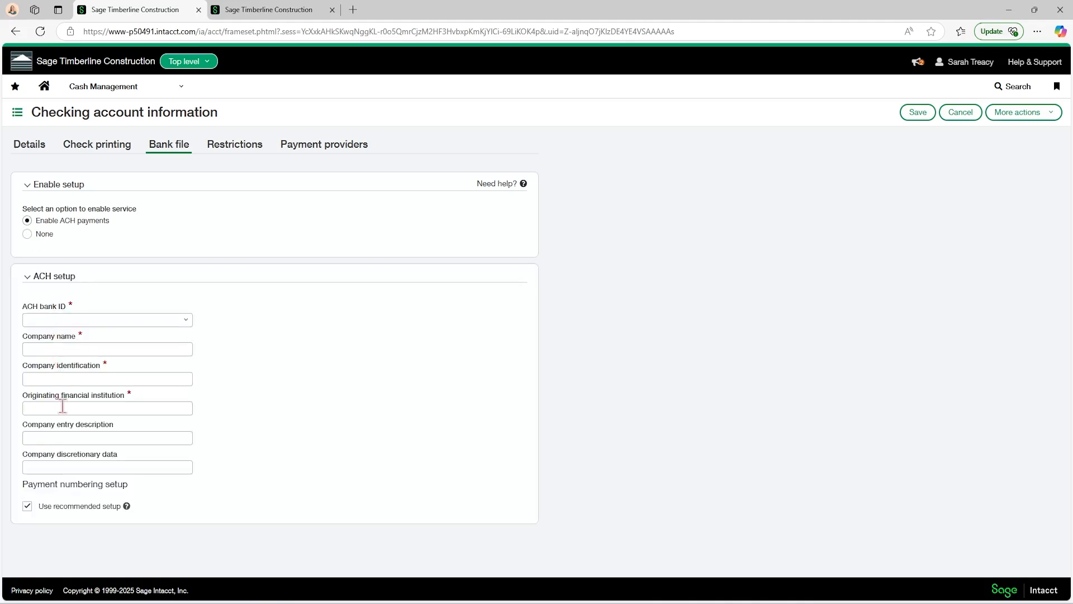
{"action": "left_click", "coordinate": [28, 233]}
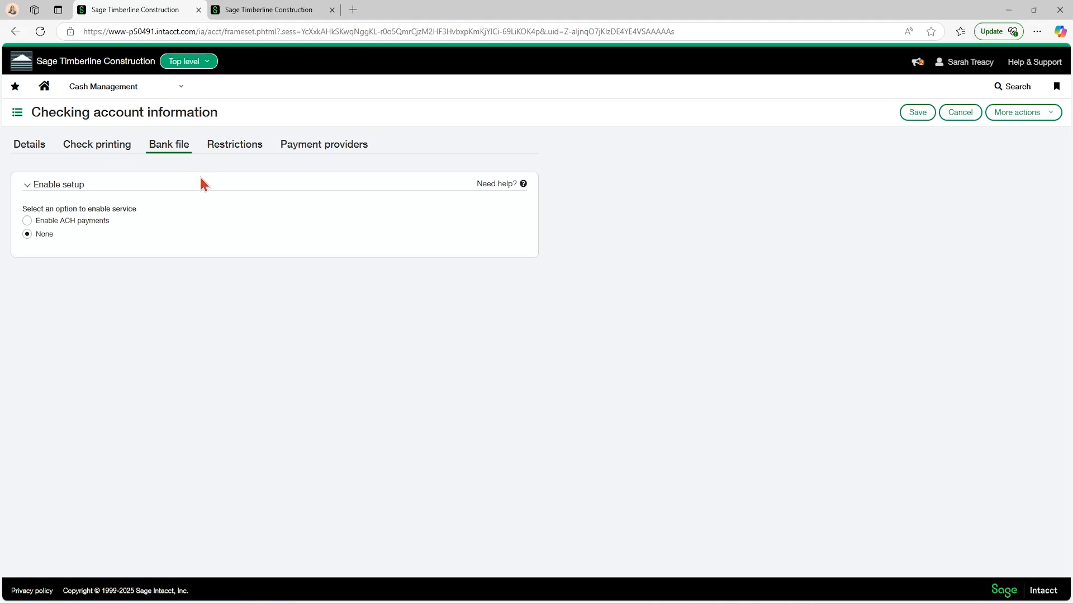
Set the new account's restrictions to Restricted and open the selection of locations or location groups
{"action": "left_click", "coordinate": [234, 147]}
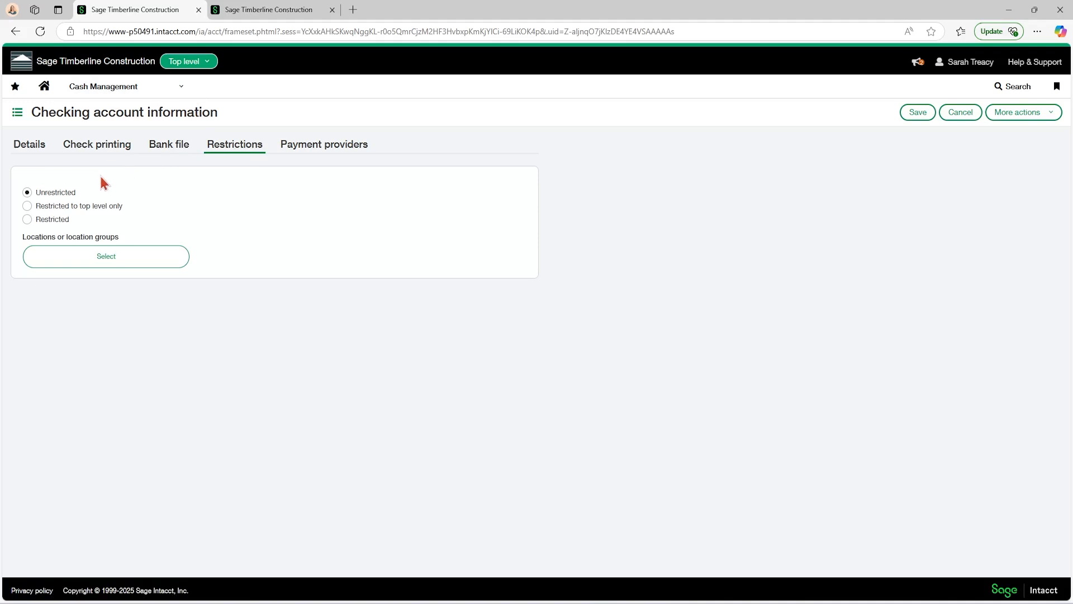
{"action": "left_click", "coordinate": [27, 206]}
{"action": "left_click", "coordinate": [27, 220]}
{"action": "left_click", "coordinate": [102, 263]}
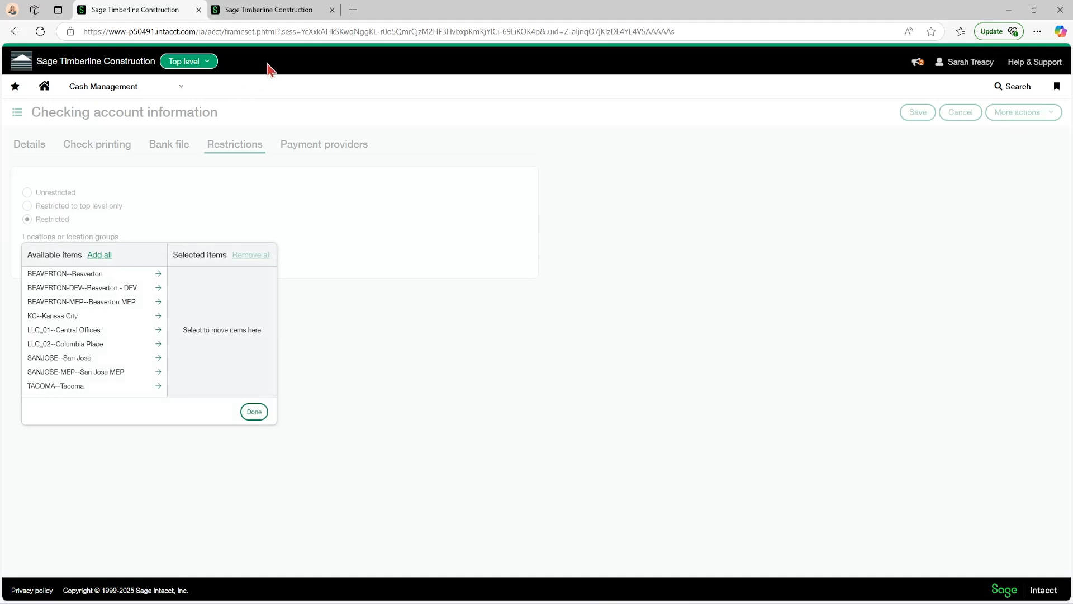
Switch to ET CHECKING in the second browser tab and examine its details and restriction settings
{"action": "left_click", "coordinate": [293, 11]}
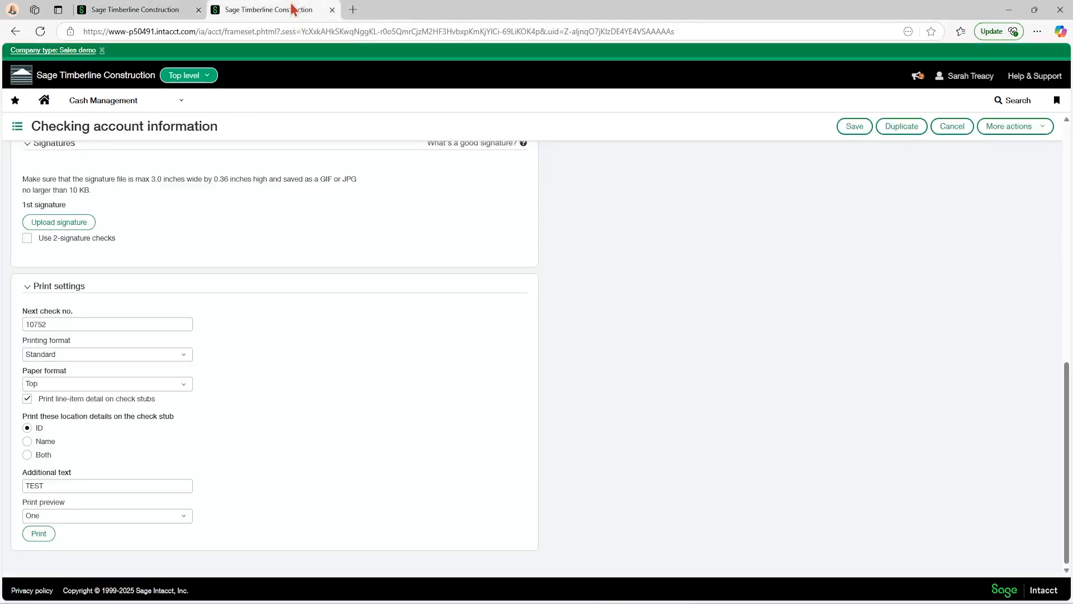
{"action": "left_click", "coordinate": [100, 102]}
{"action": "left_click", "coordinate": [721, 281]}
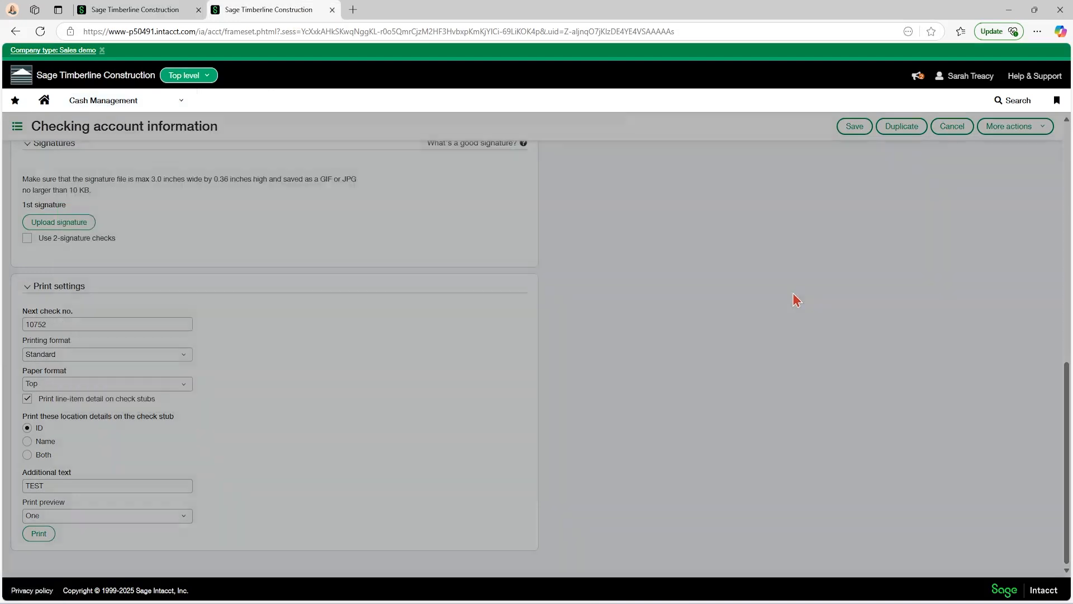
{"action": "scroll", "coordinate": [108, 268], "scroll_direction": "up", "scroll_amount": 15}
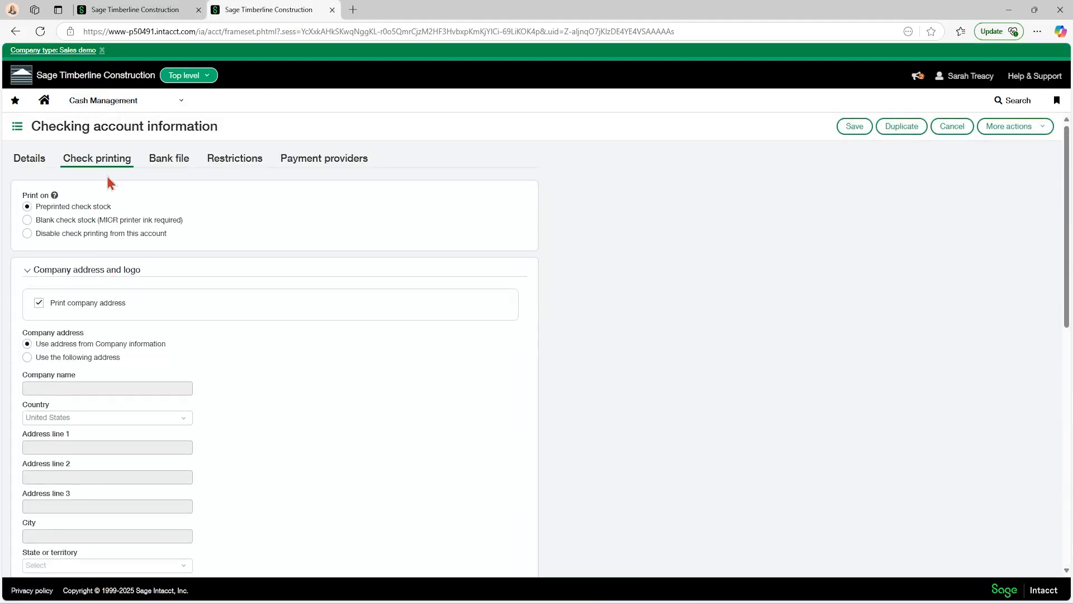
{"action": "left_click", "coordinate": [240, 163]}
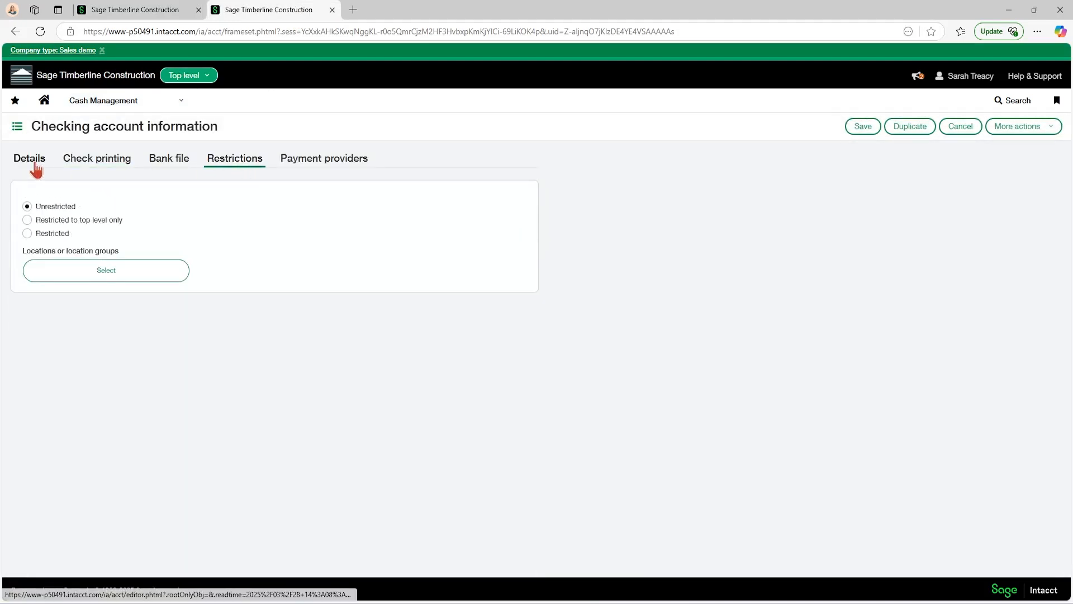
{"action": "left_click", "coordinate": [33, 167]}
{"action": "left_click", "coordinate": [237, 163]}
Open the Timberline GC entity to examine which checking accounts it can see, and close its browser tab
{"action": "left_click", "coordinate": [193, 77]}
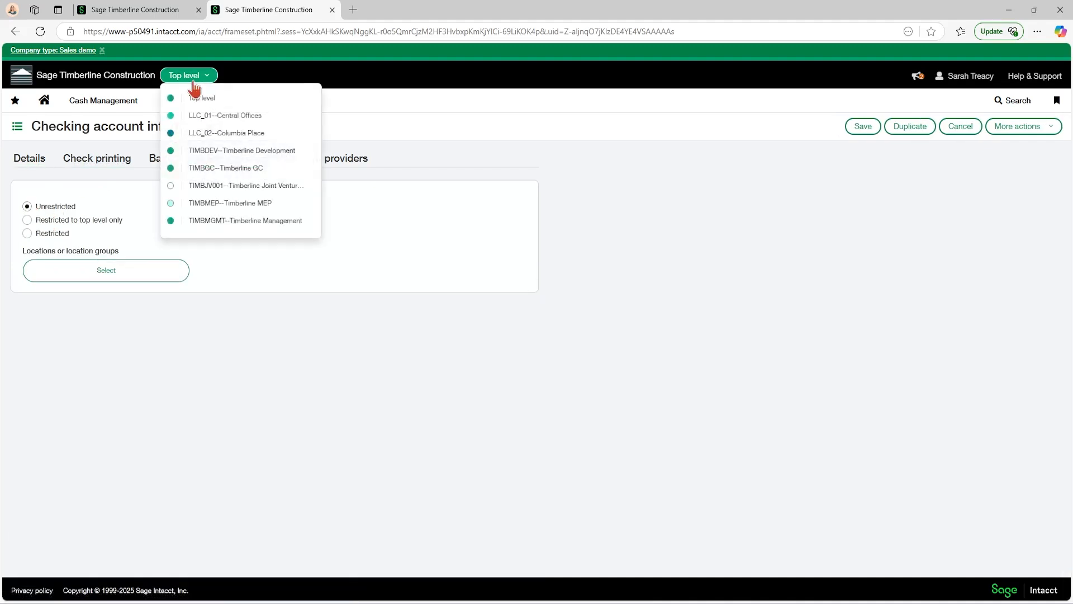
{"action": "left_click", "coordinate": [239, 167]}
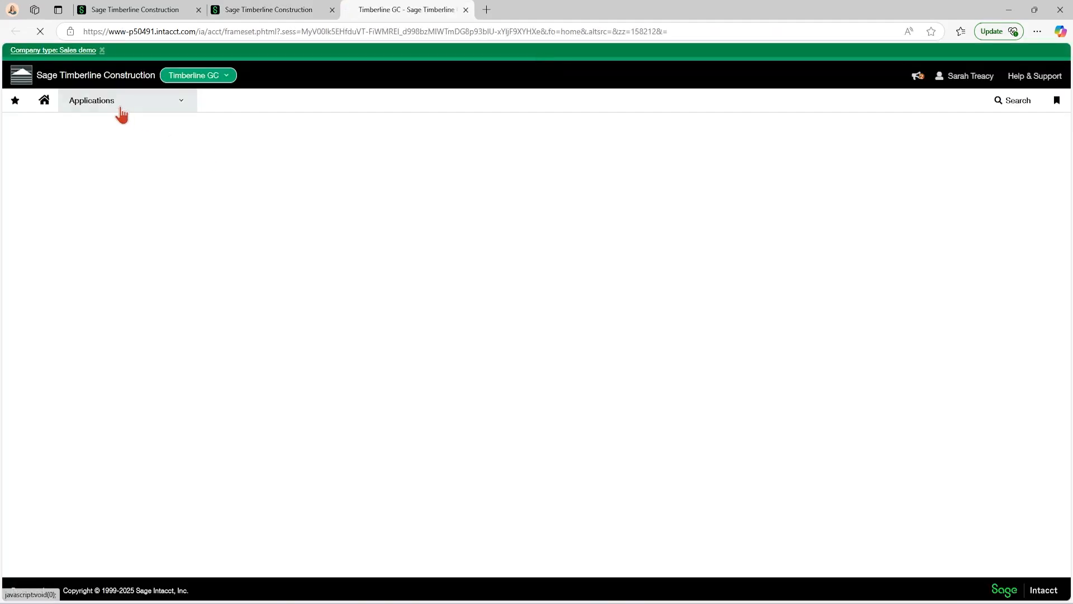
{"action": "left_click", "coordinate": [119, 110]}
{"action": "left_click", "coordinate": [234, 212]}
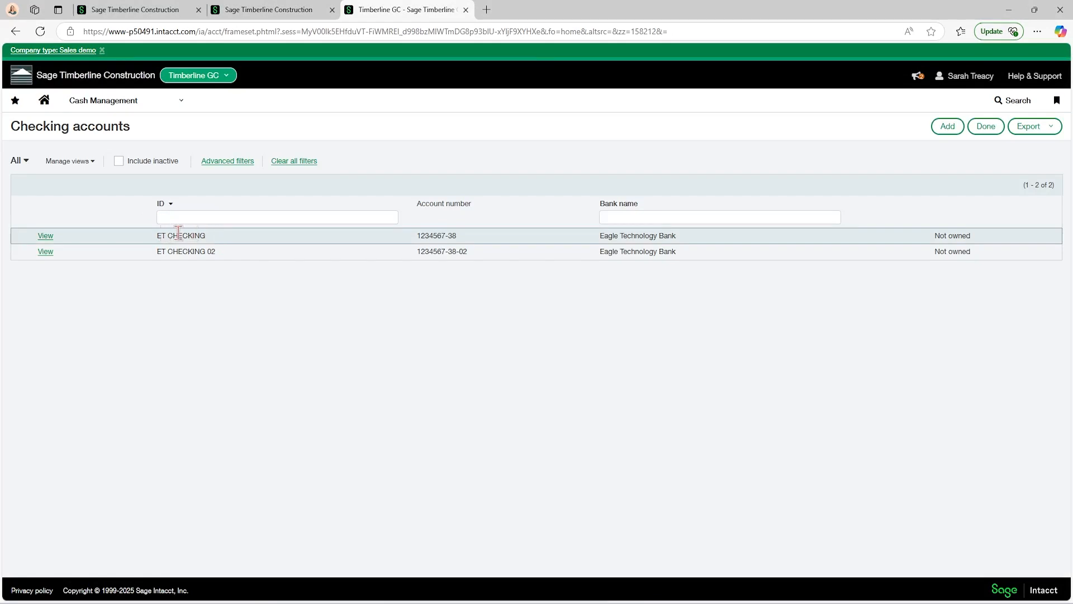
{"action": "left_click", "coordinate": [465, 9]}
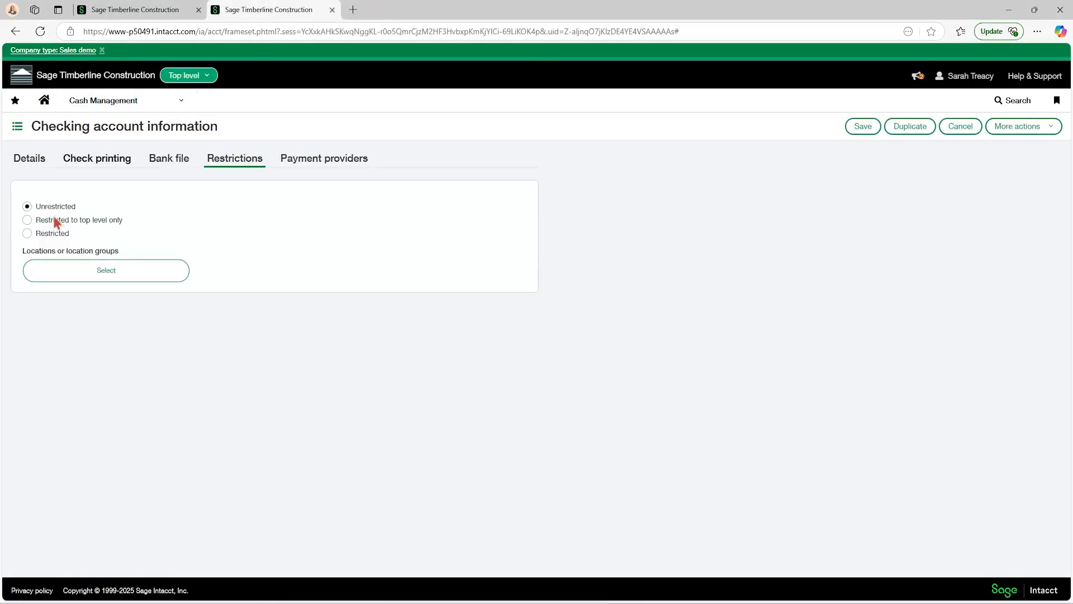
Restrict ET CHECKING to the location TIMBGC--Timberline GC and save the account
{"action": "left_click", "coordinate": [28, 236]}
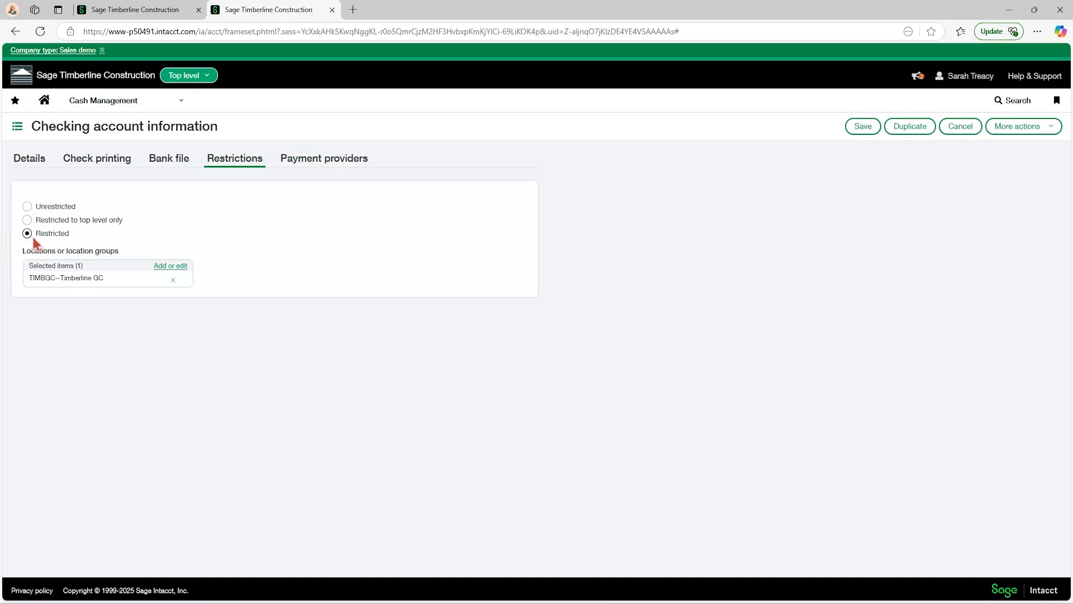
{"action": "left_click", "coordinate": [167, 266]}
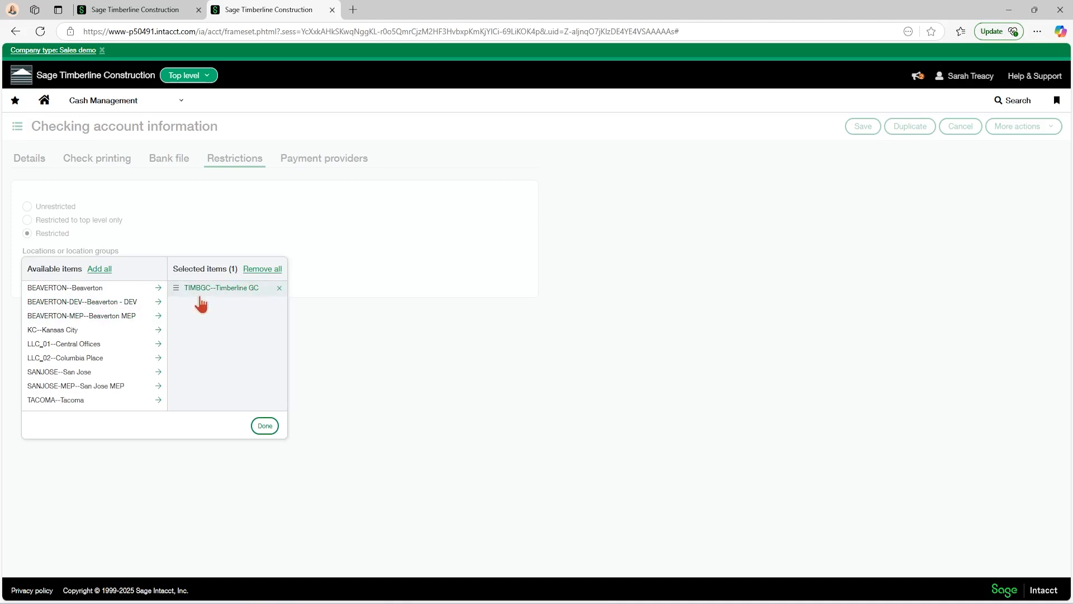
{"action": "left_click", "coordinate": [257, 430]}
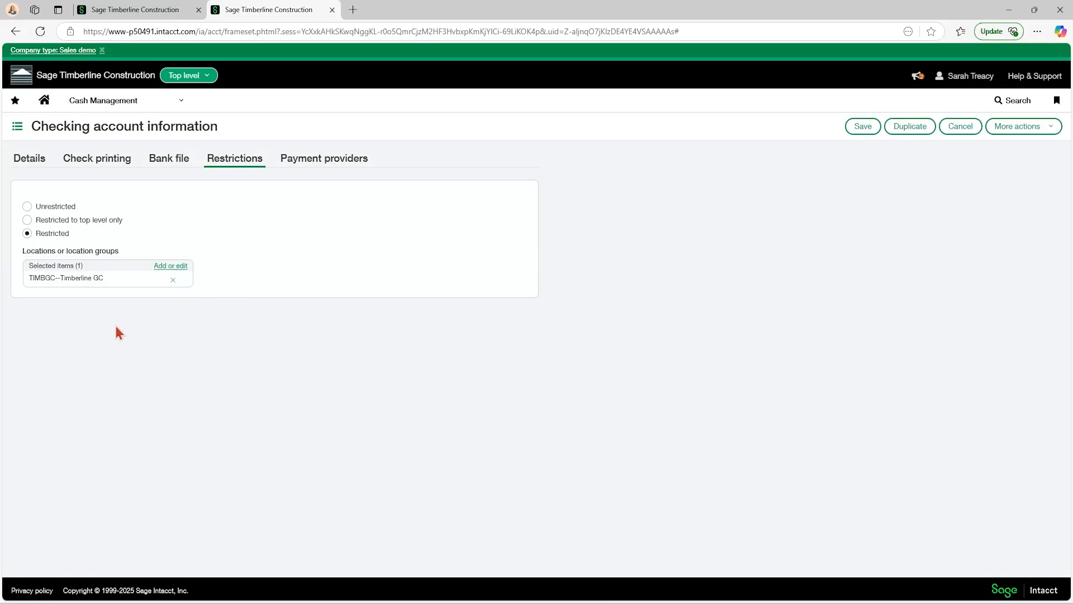
{"action": "left_click", "coordinate": [861, 127]}
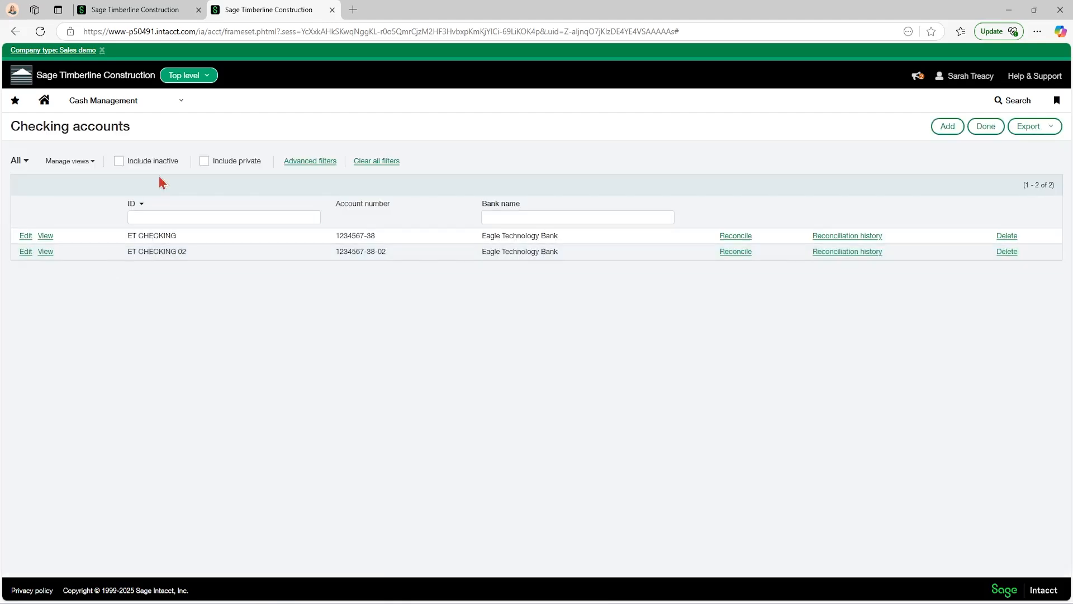
Open the Timberline Development entity to examine which checking accounts it can see, and close its browser tab
{"action": "left_click", "coordinate": [197, 81]}
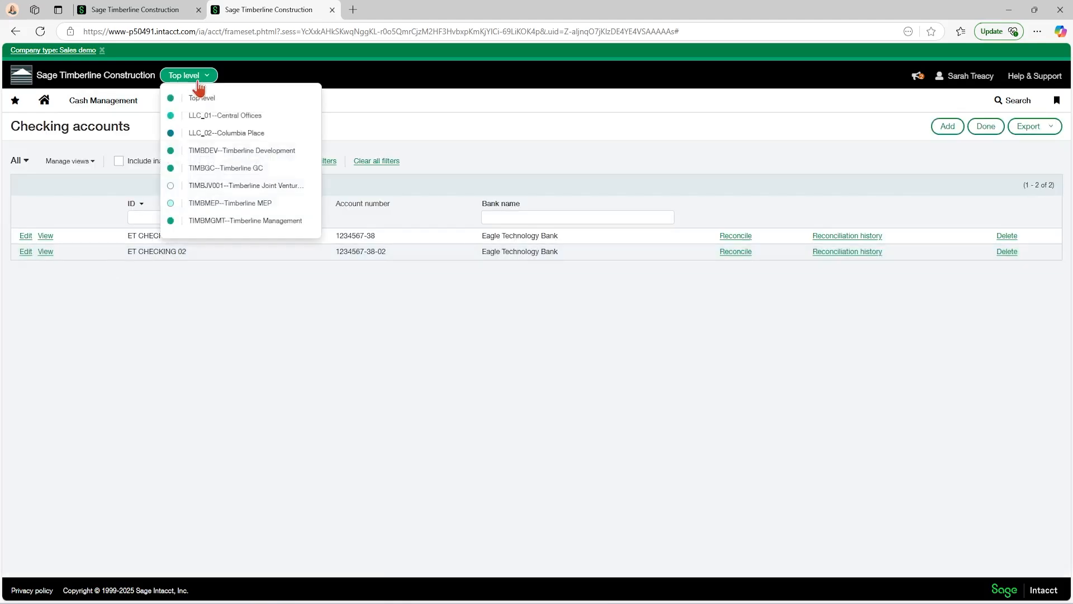
{"action": "left_click", "coordinate": [236, 152]}
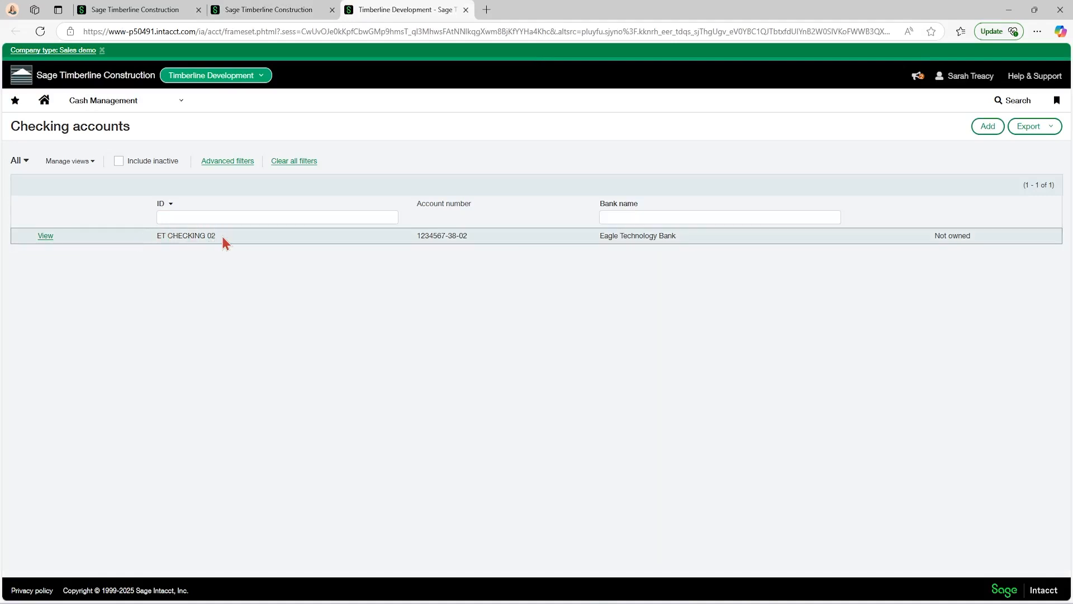
{"action": "left_click", "coordinate": [180, 217]}
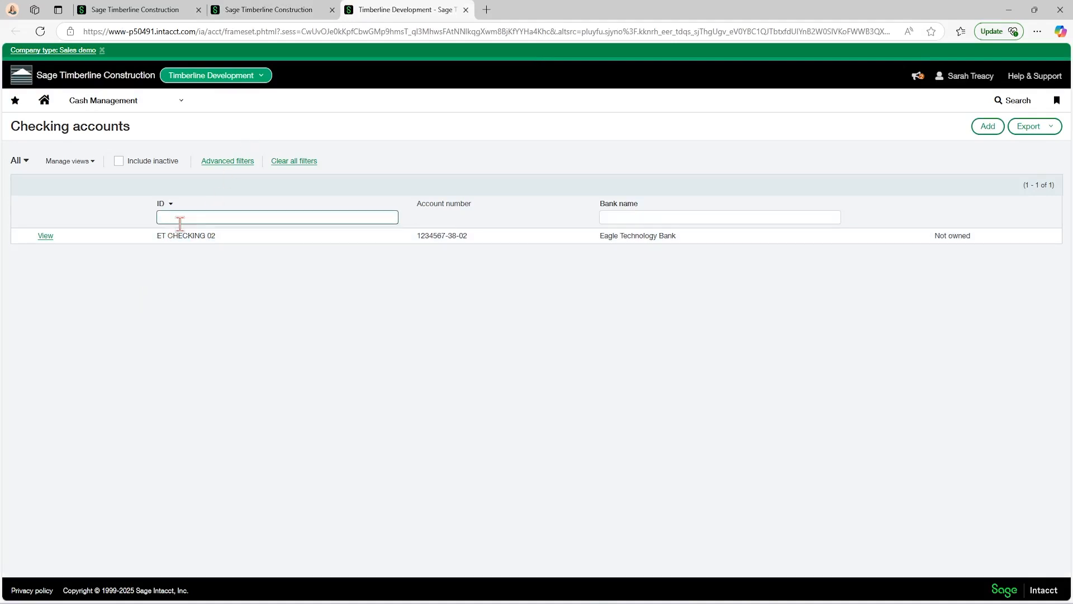
{"action": "left_click", "coordinate": [257, 14]}
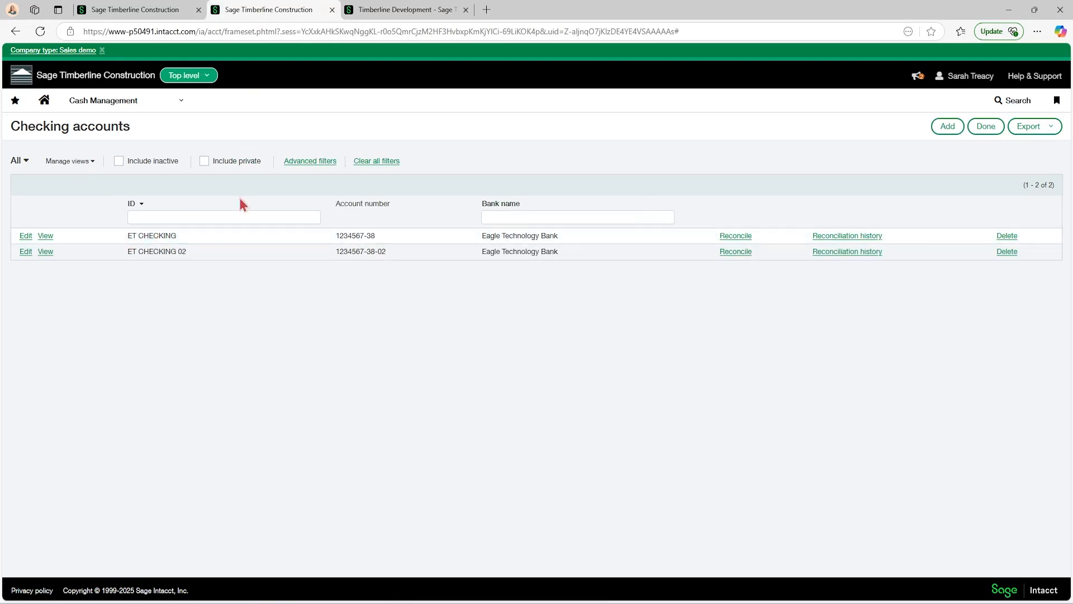
{"action": "left_click", "coordinate": [197, 77]}
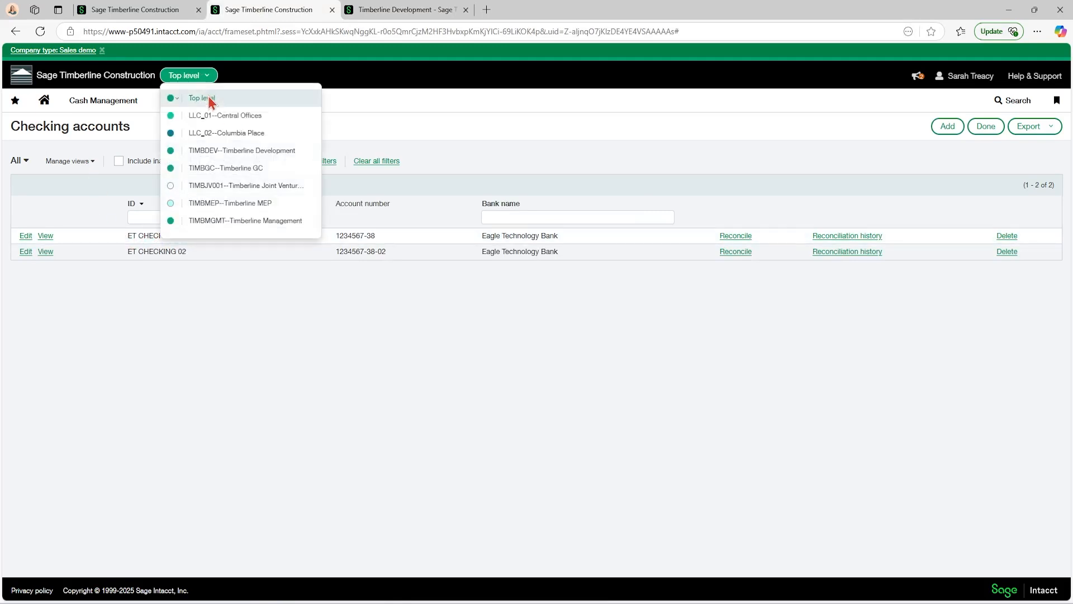
{"action": "left_click", "coordinate": [465, 10]}
Set the ET CHECKING account's restriction to Unrestricted and save the account
{"action": "left_click", "coordinate": [29, 237]}
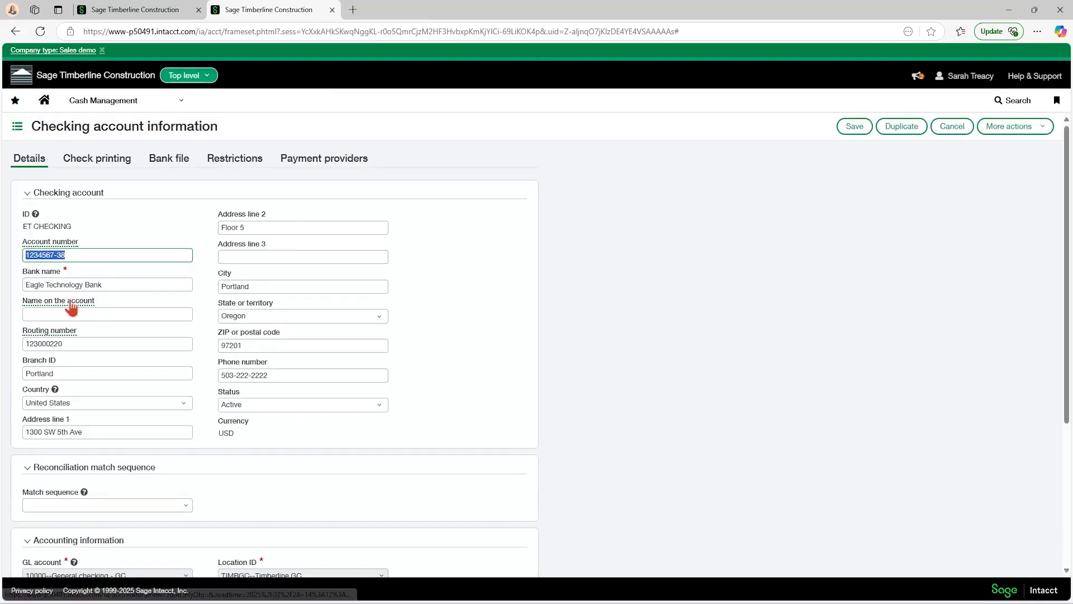
{"action": "left_click", "coordinate": [246, 163]}
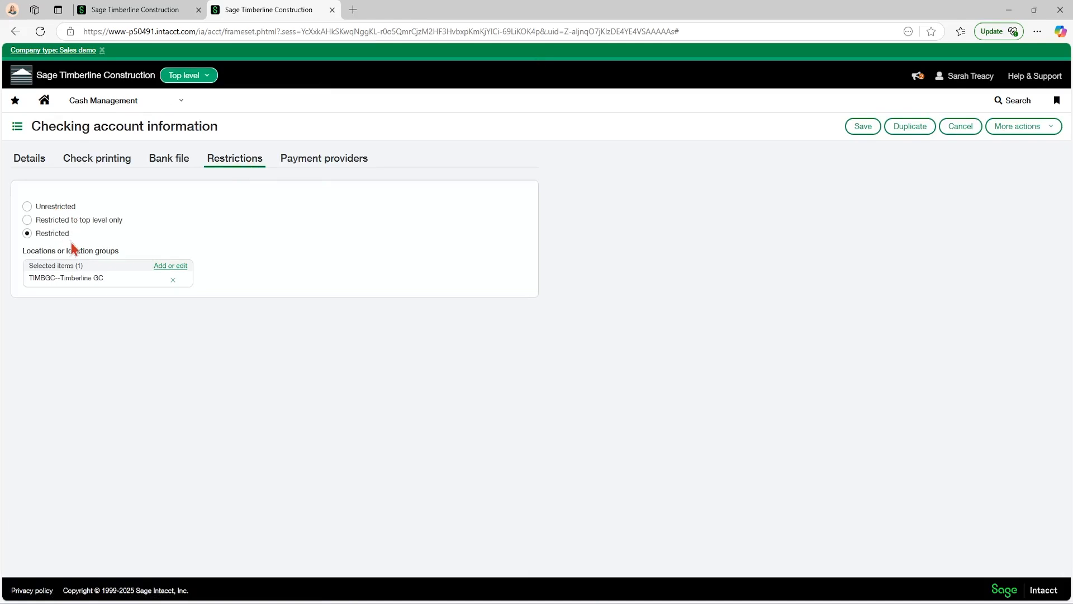
{"action": "left_click", "coordinate": [28, 207]}
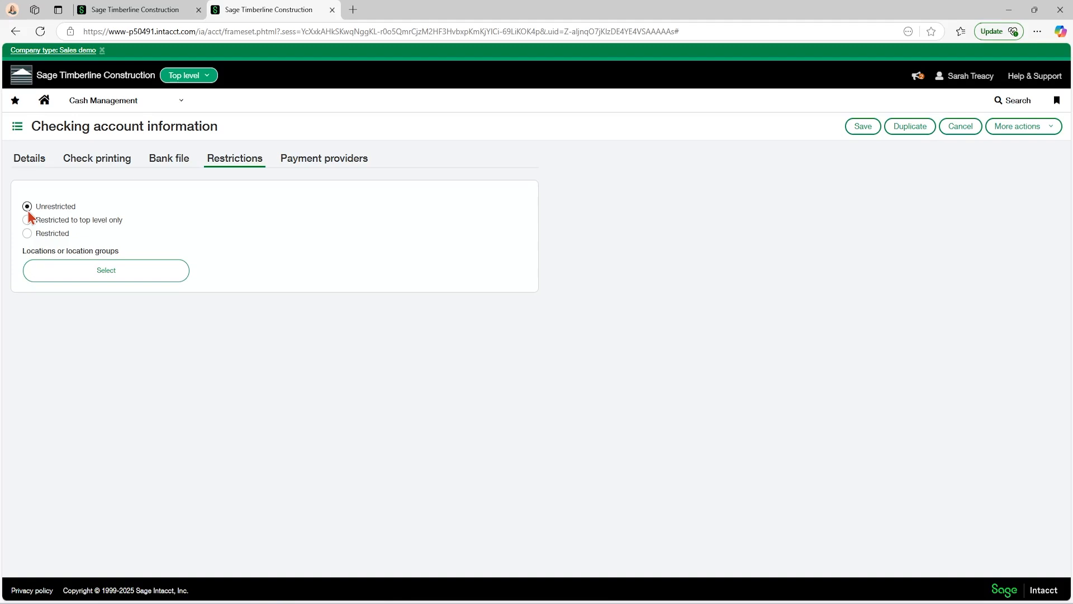
{"action": "left_click", "coordinate": [317, 168]}
{"action": "left_click", "coordinate": [254, 165]}
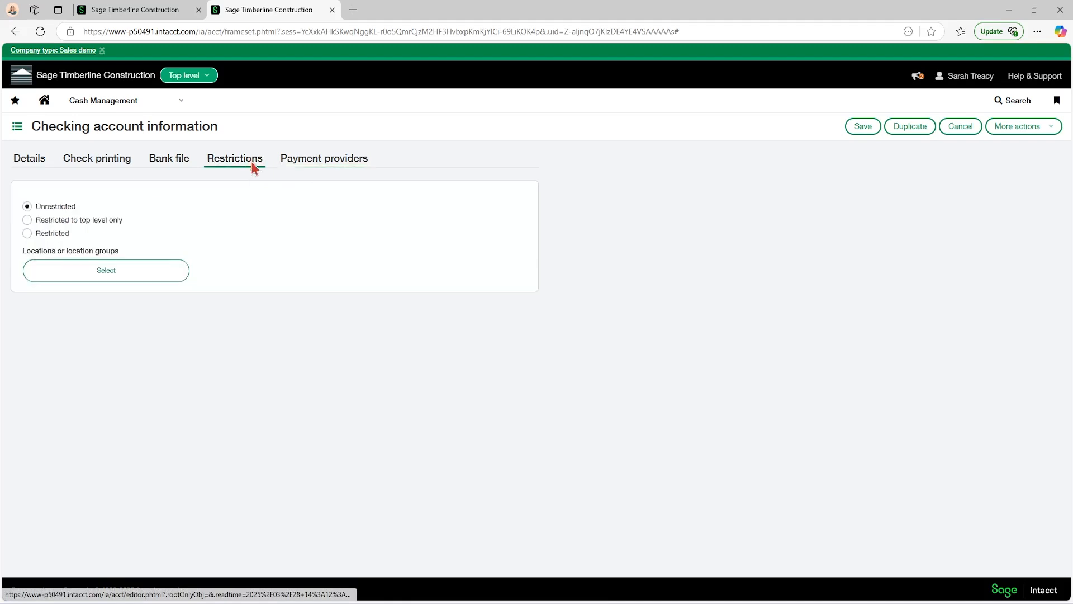
{"action": "left_click", "coordinate": [861, 129]}
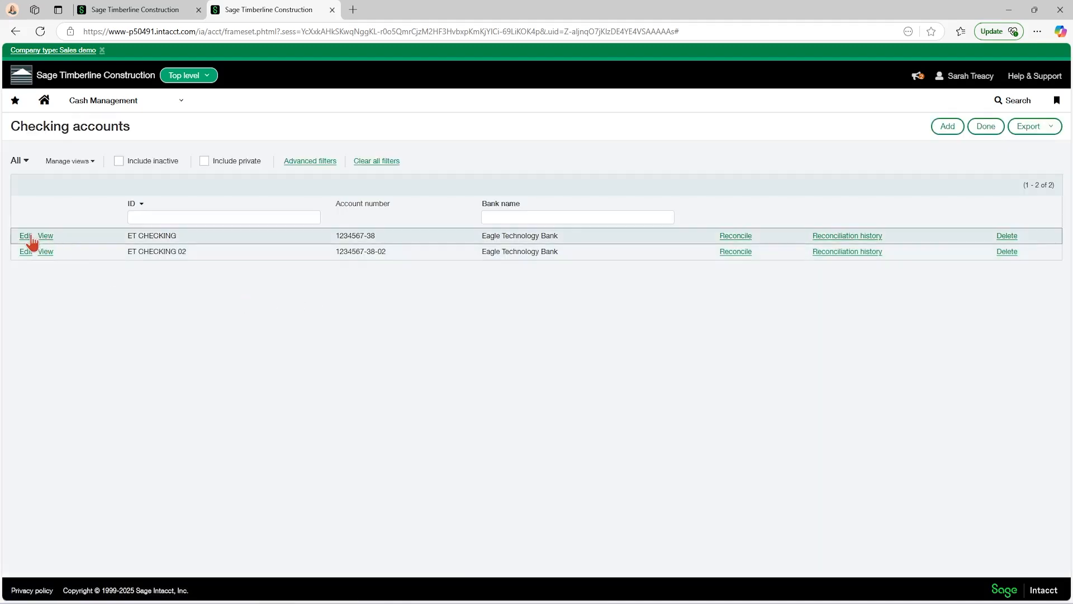
Reopen ET CHECKING and examine its bank file, check printing and accounting information settings, including the GL account and Location ID
{"action": "left_click", "coordinate": [26, 237]}
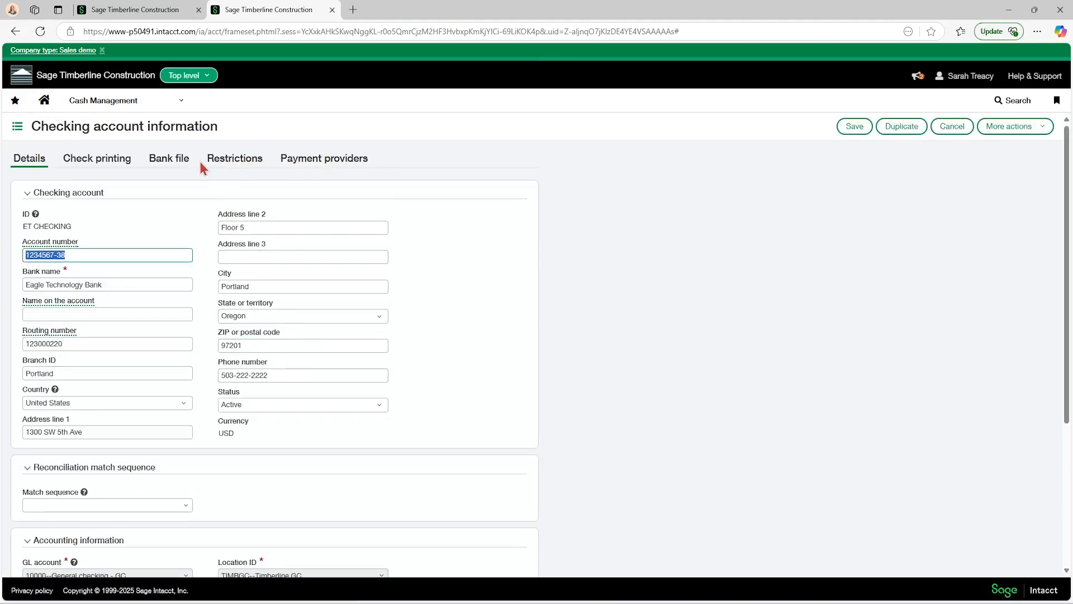
{"action": "left_click", "coordinate": [170, 161]}
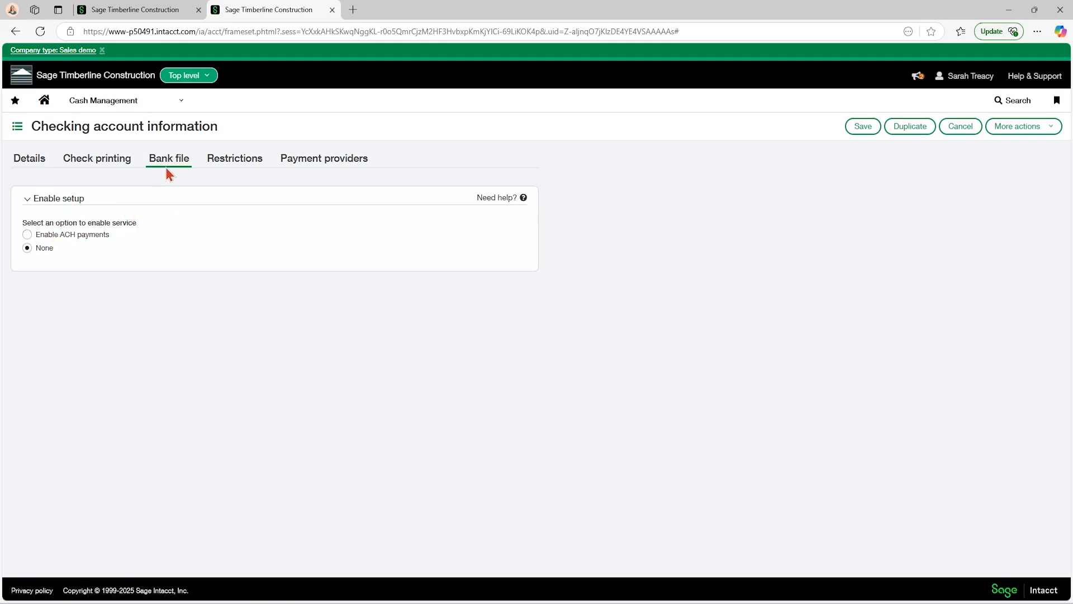
{"action": "left_click", "coordinate": [108, 164]}
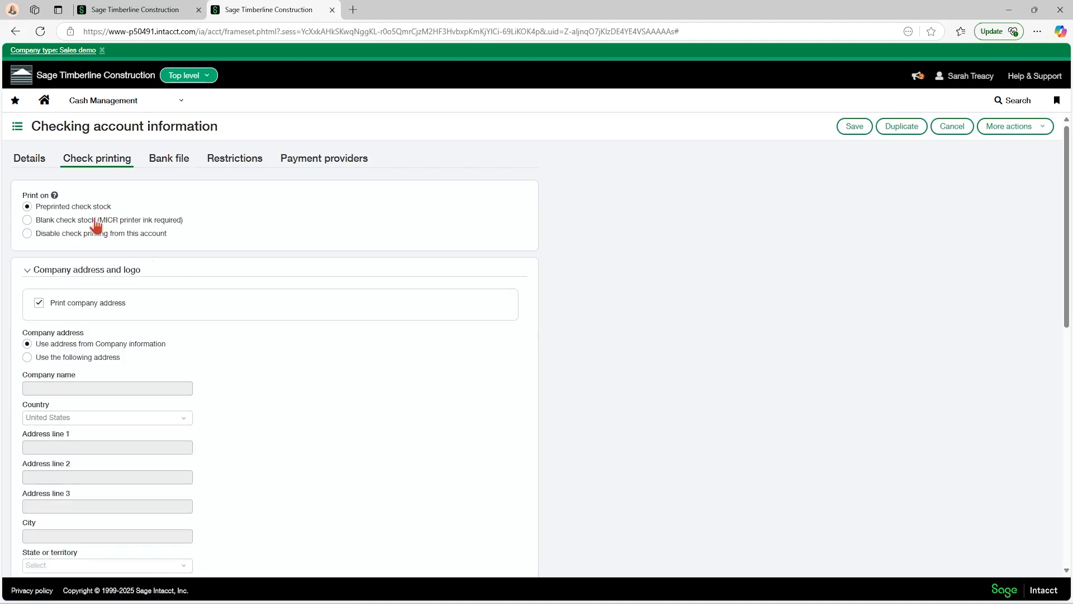
{"action": "left_click", "coordinate": [31, 164]}
{"action": "scroll", "coordinate": [178, 384], "scroll_direction": "down", "scroll_amount": 4}
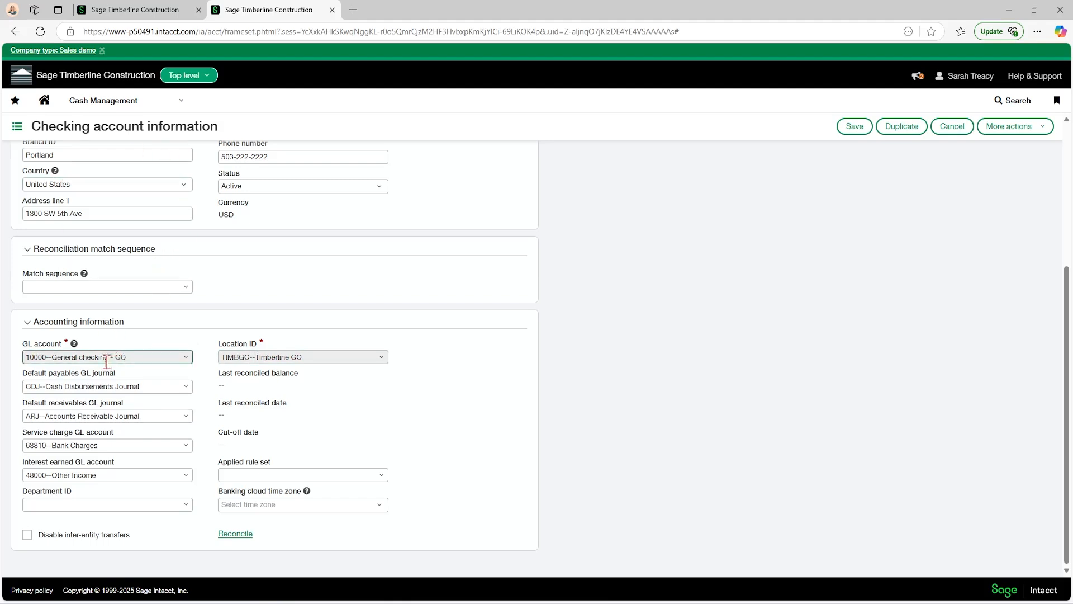
{"action": "left_click", "coordinate": [46, 359]}
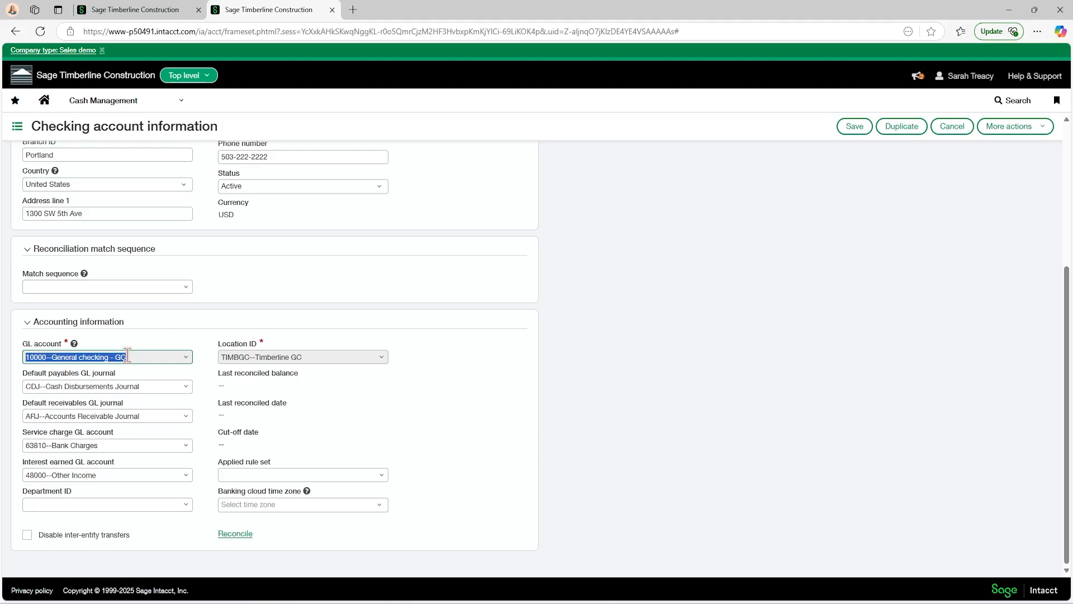
{"action": "left_click", "coordinate": [185, 358]}
{"action": "left_click", "coordinate": [293, 355]}
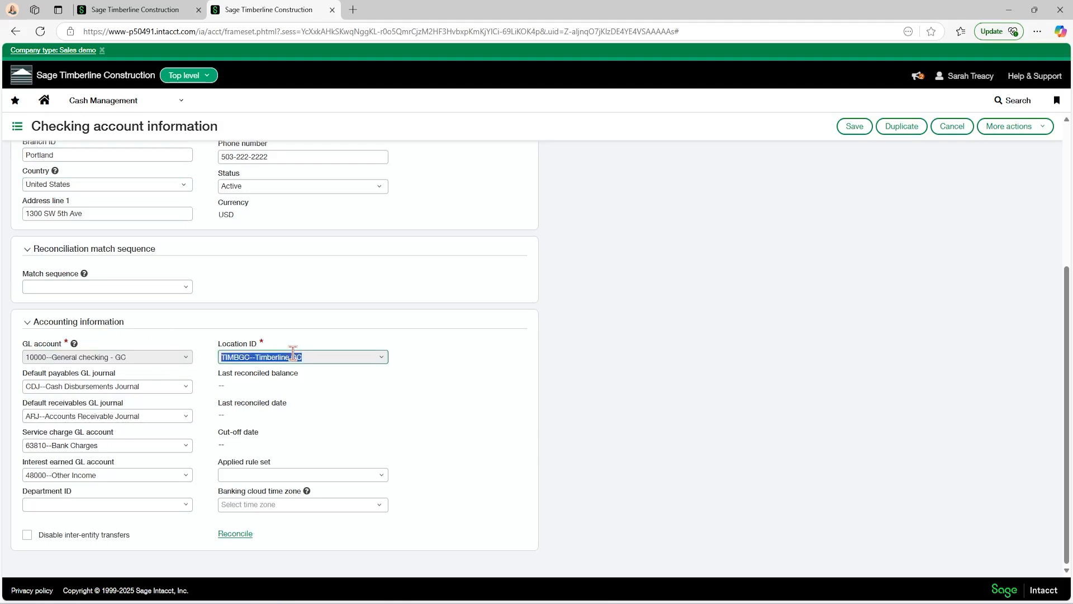
{"action": "left_click", "coordinate": [381, 362]}
{"action": "left_click", "coordinate": [130, 358]}
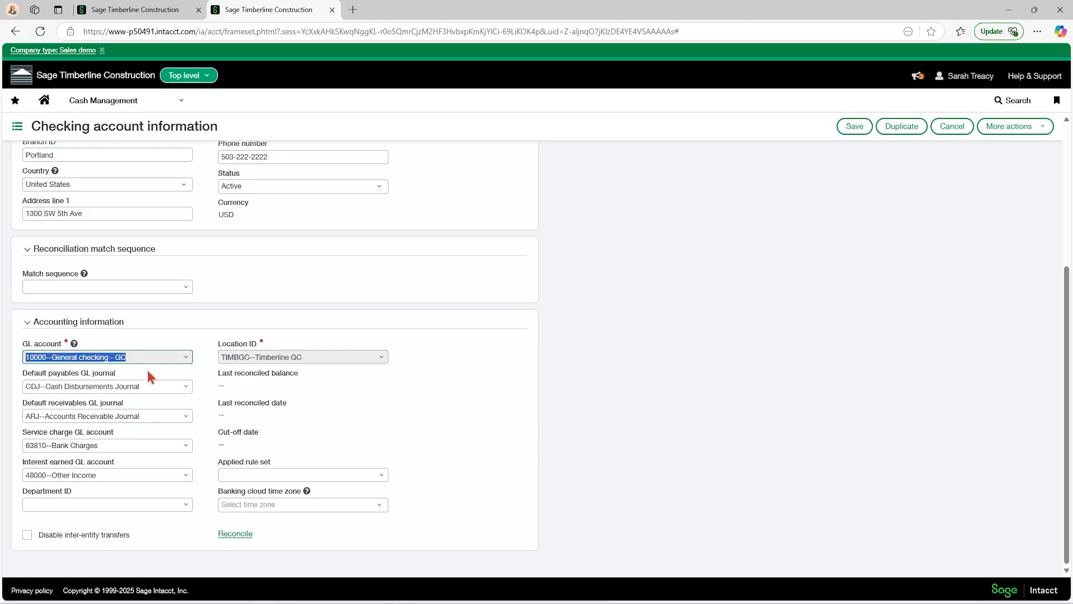
{"action": "left_click", "coordinate": [150, 344]}
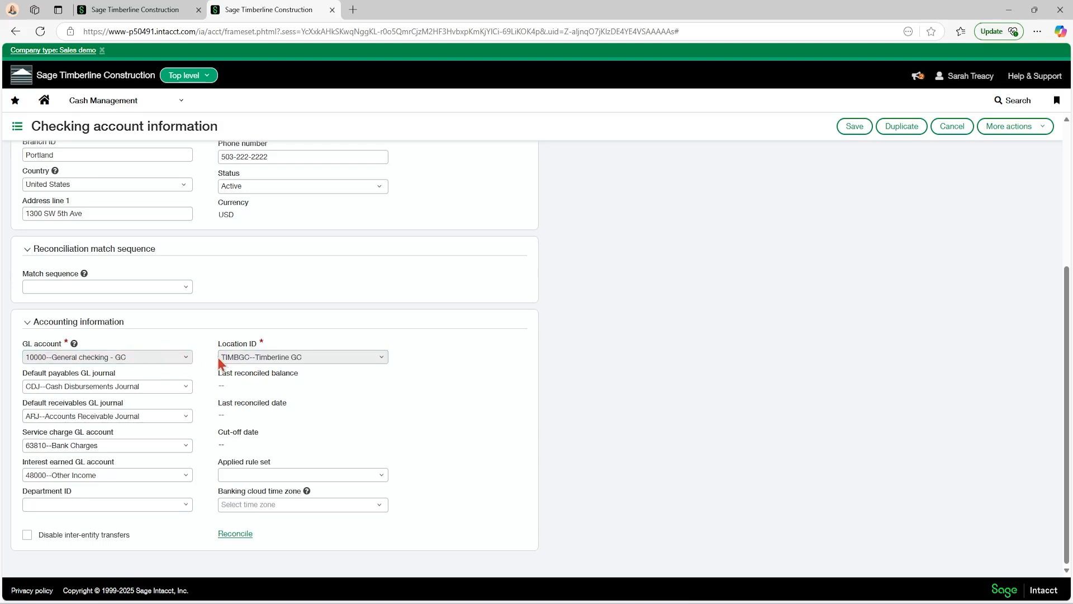
{"action": "left_click", "coordinate": [100, 102]}
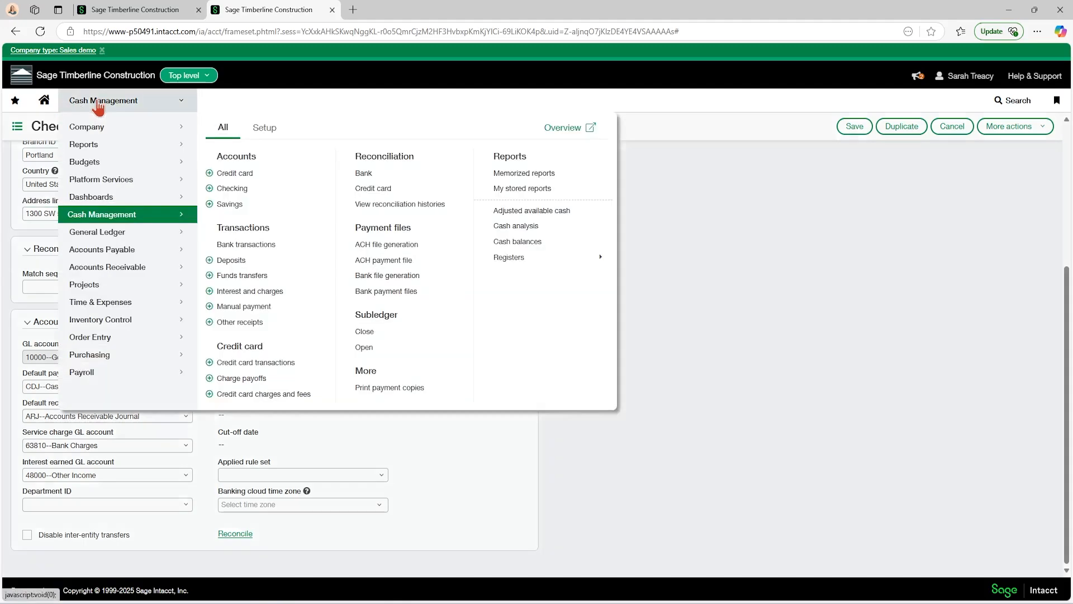
{"action": "left_click", "coordinate": [223, 190]}
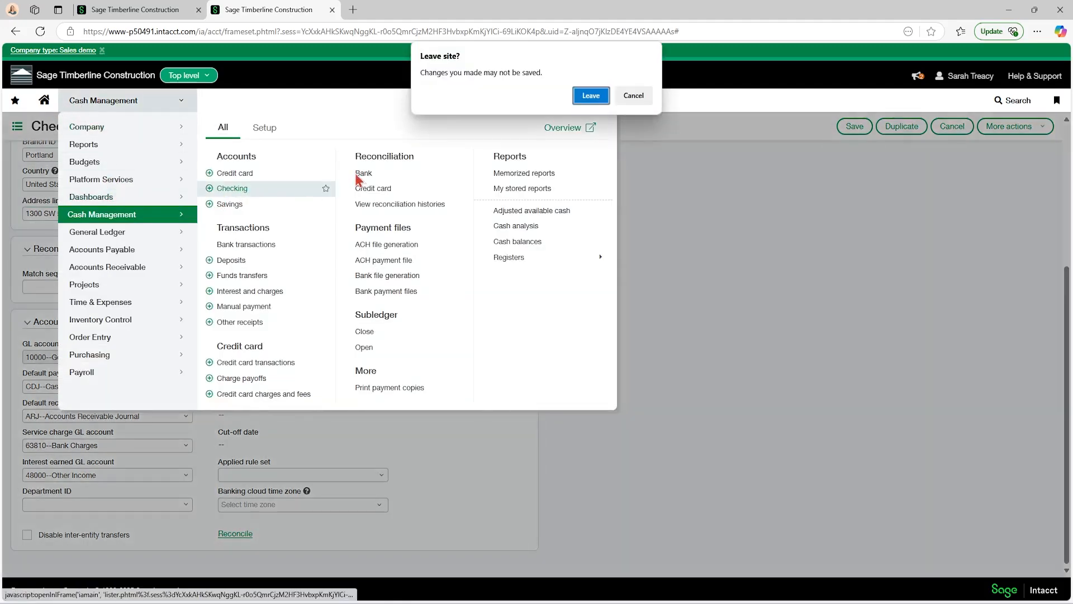
{"action": "left_click", "coordinate": [632, 96]}
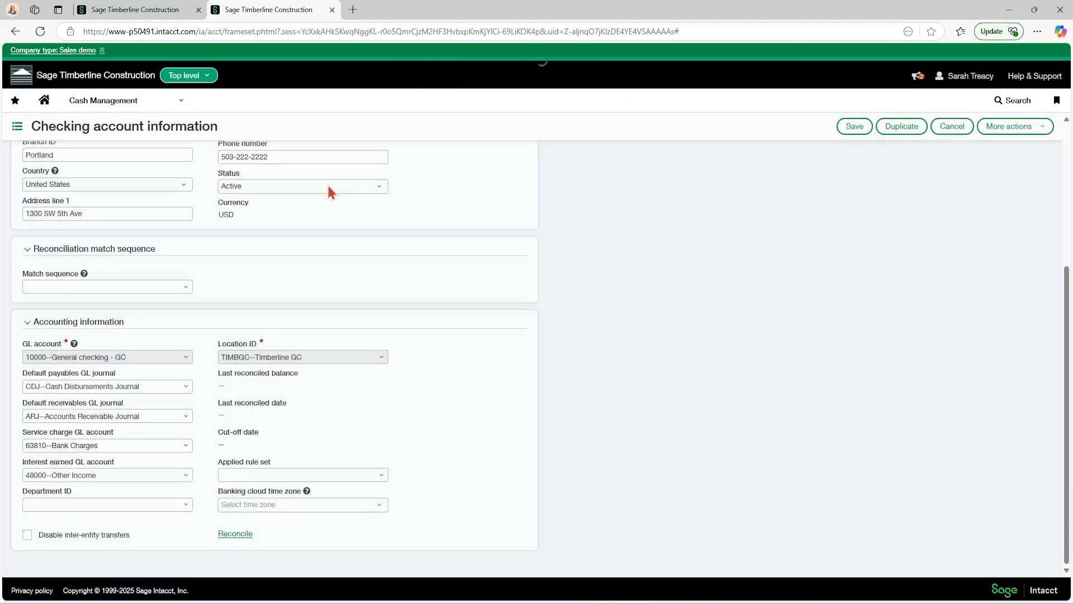
Leave the checking account without saving, open a blank savings account form and examine its details and accounting information
{"action": "left_click", "coordinate": [172, 106]}
{"action": "left_click", "coordinate": [215, 207]}
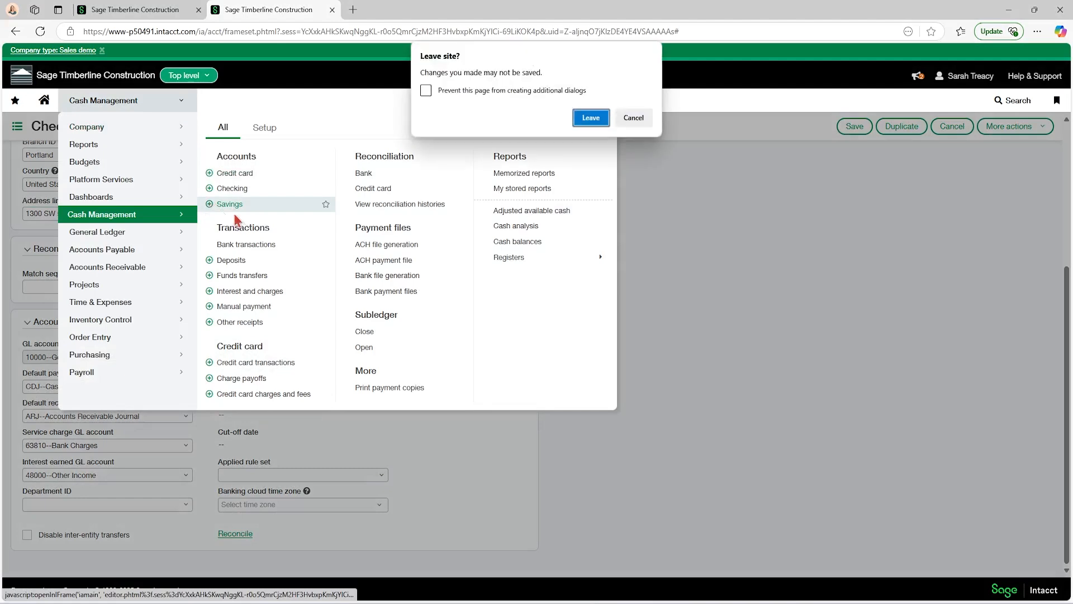
{"action": "left_click", "coordinate": [591, 118]}
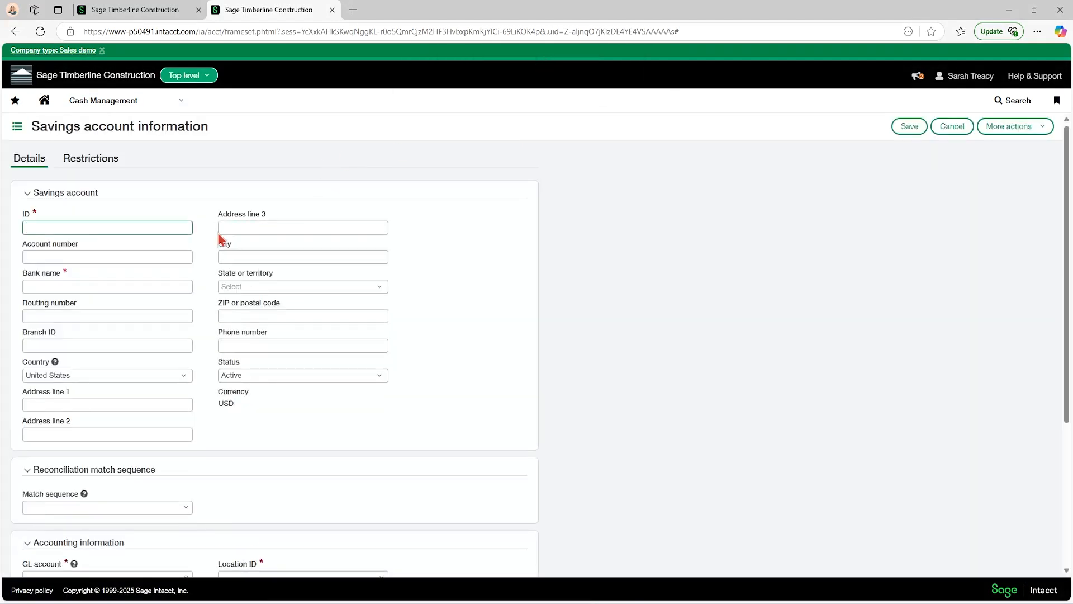
{"action": "scroll", "coordinate": [219, 238], "scroll_direction": "down", "scroll_amount": 3}
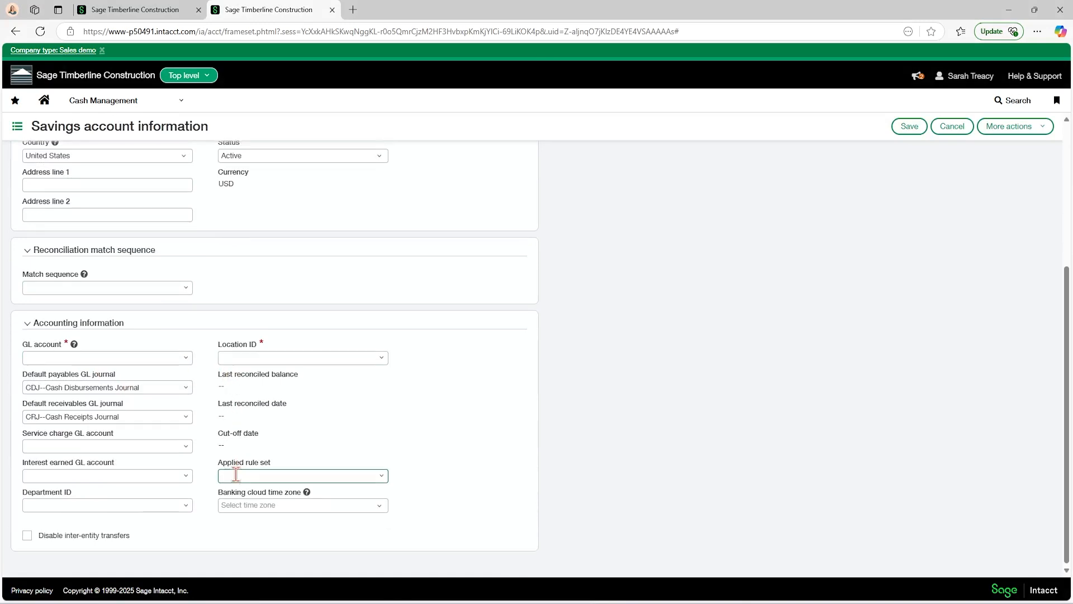
{"action": "scroll", "coordinate": [236, 475], "scroll_direction": "up", "scroll_amount": 1}
{"action": "scroll", "coordinate": [236, 476], "scroll_direction": "down", "scroll_amount": 1}
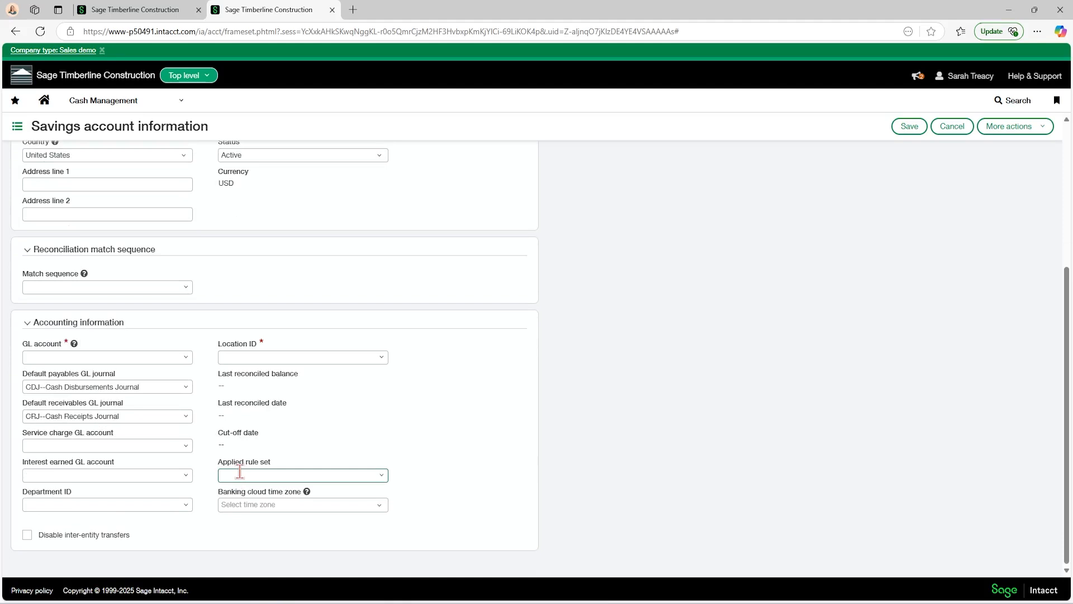
{"action": "scroll", "coordinate": [239, 473], "scroll_direction": "up", "scroll_amount": 4}
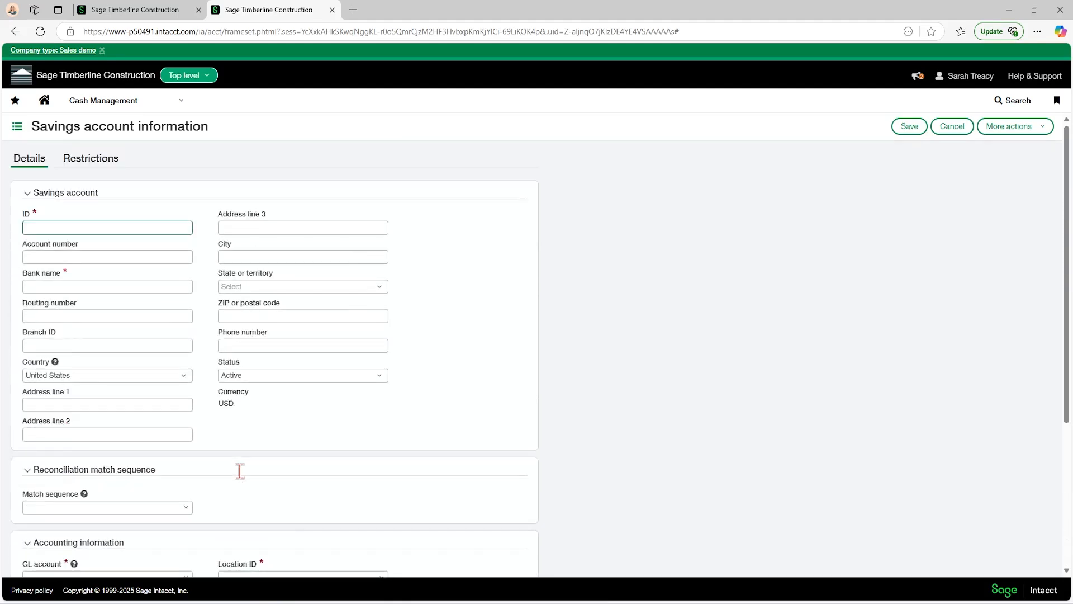
Examine the blank savings account's restriction options, review its details once more, and cancel the form
{"action": "left_click", "coordinate": [89, 159]}
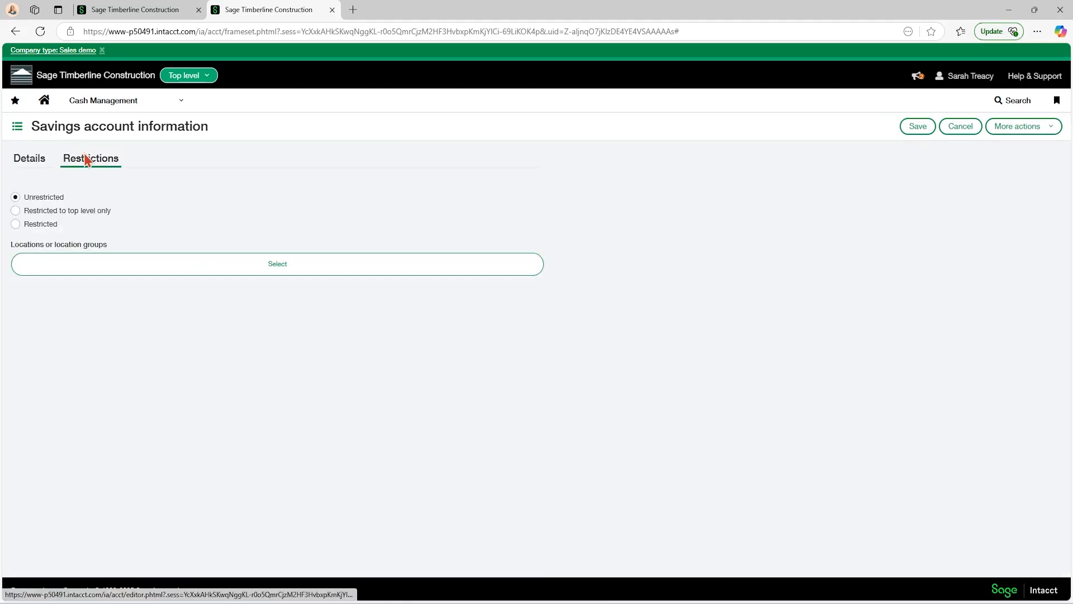
{"action": "left_click", "coordinate": [29, 159]}
{"action": "scroll", "coordinate": [133, 273], "scroll_direction": "down", "scroll_amount": 5}
{"action": "scroll", "coordinate": [135, 278], "scroll_direction": "up", "scroll_amount": 5}
{"action": "left_click", "coordinate": [132, 101]}
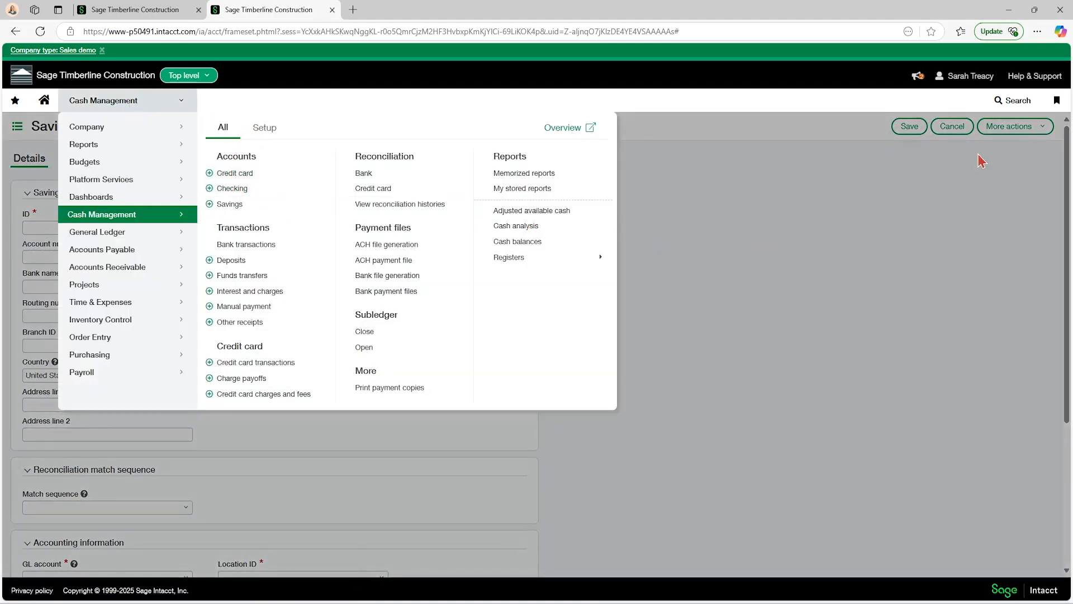
{"action": "left_click", "coordinate": [953, 127]}
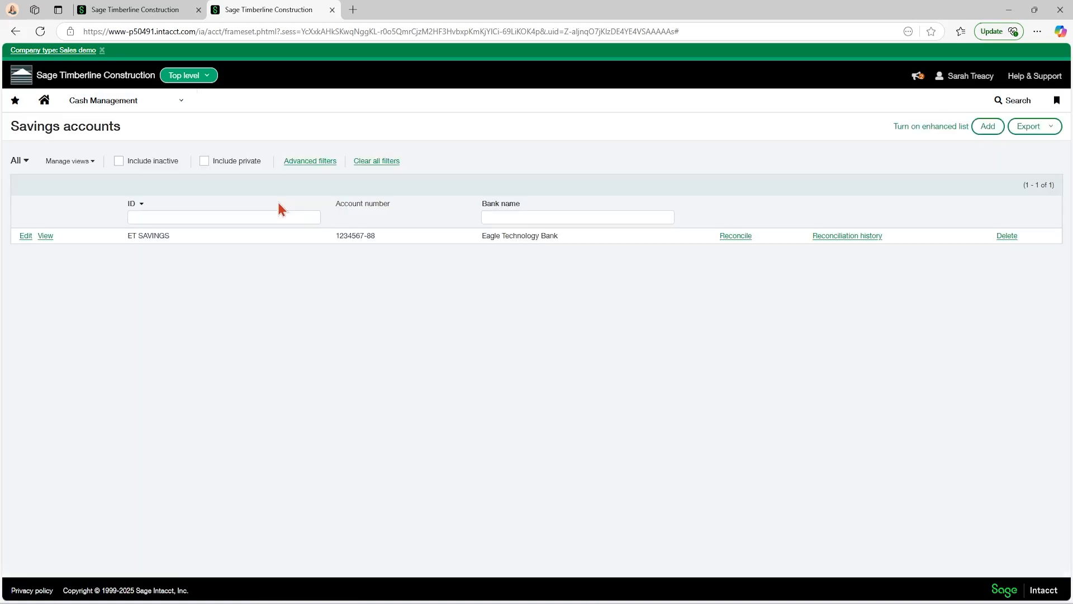